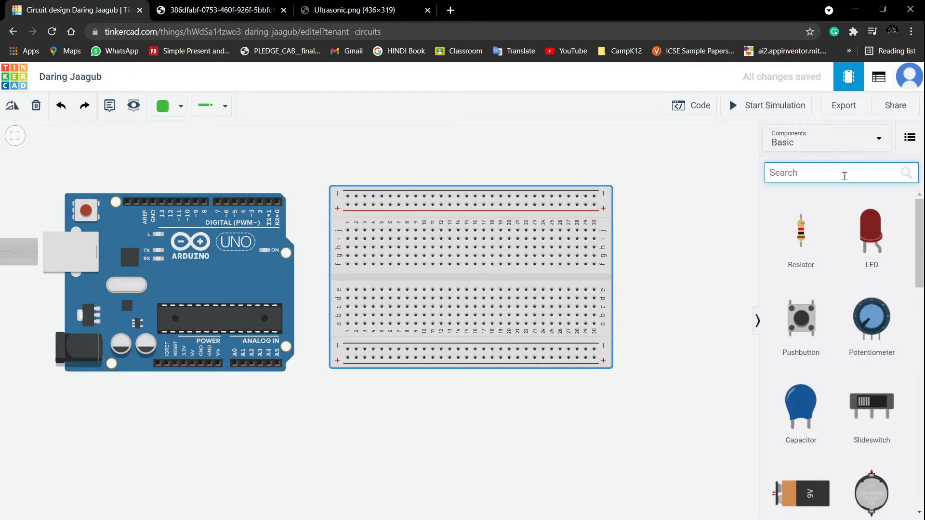
- Search the components for motor and place two Hobby Gearmotors to the right of the breadboard
type("motor")
left_click(799, 316)
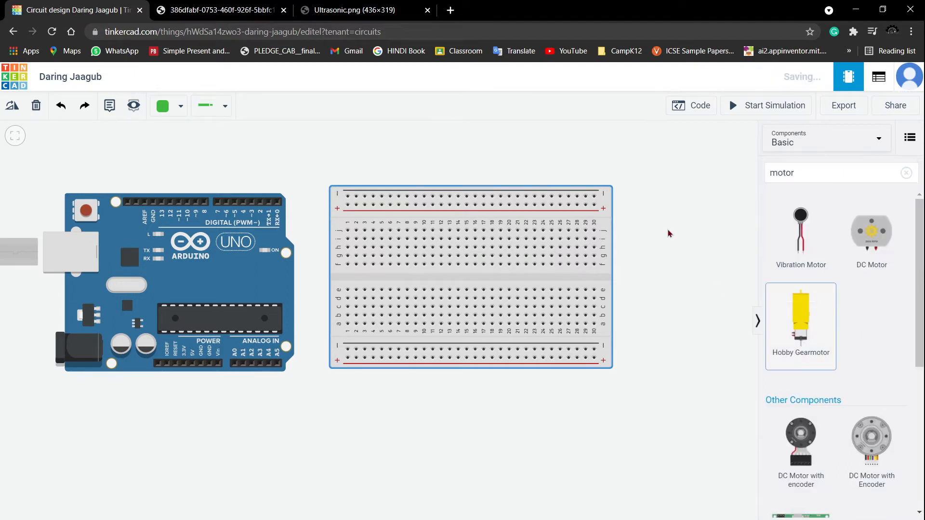
left_click_drag(797, 332, 687, 277)
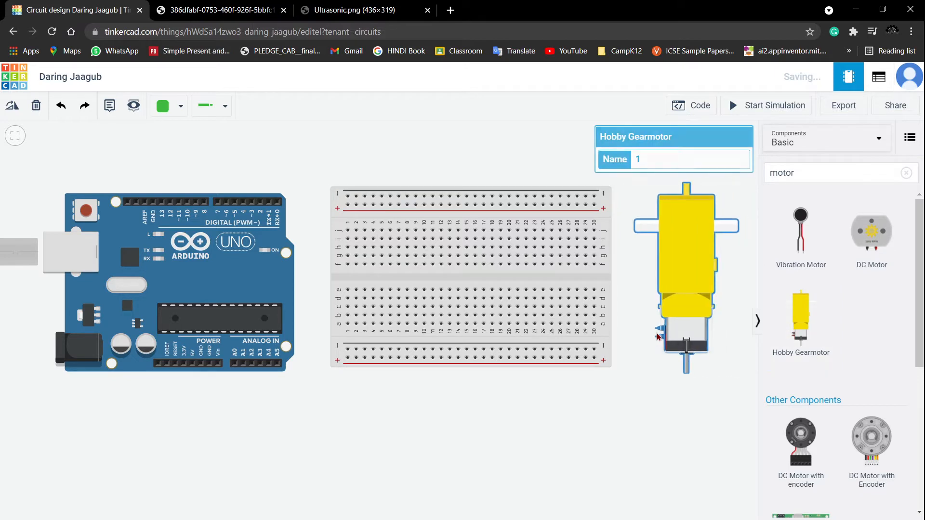
left_click_drag(798, 332, 670, 389)
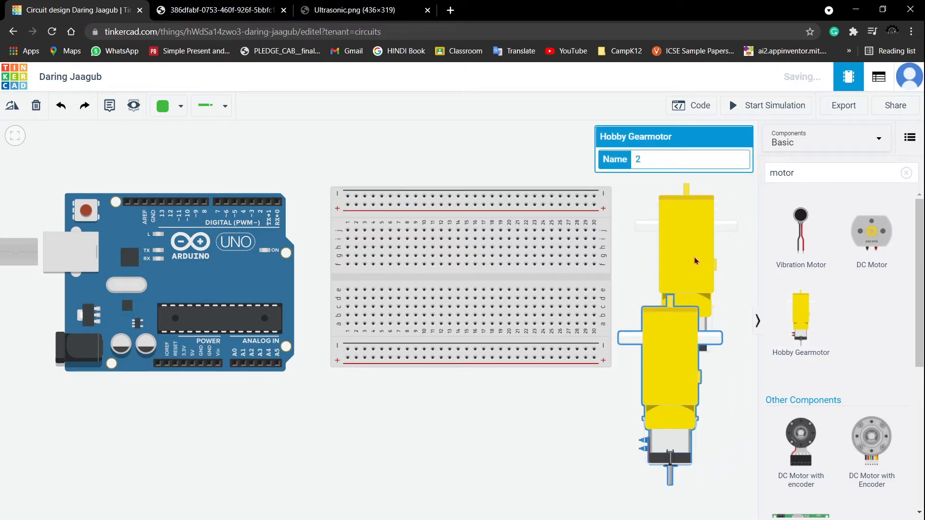
- Rotate both gearmotors and stack them horizontally beside the breadboard's right edge
left_click(695, 260)
left_click(11, 108)
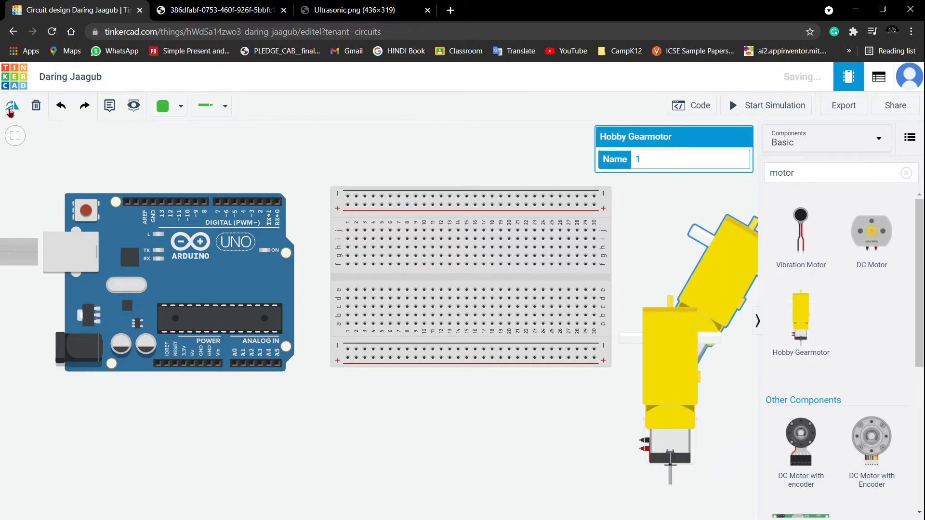
left_click(659, 415)
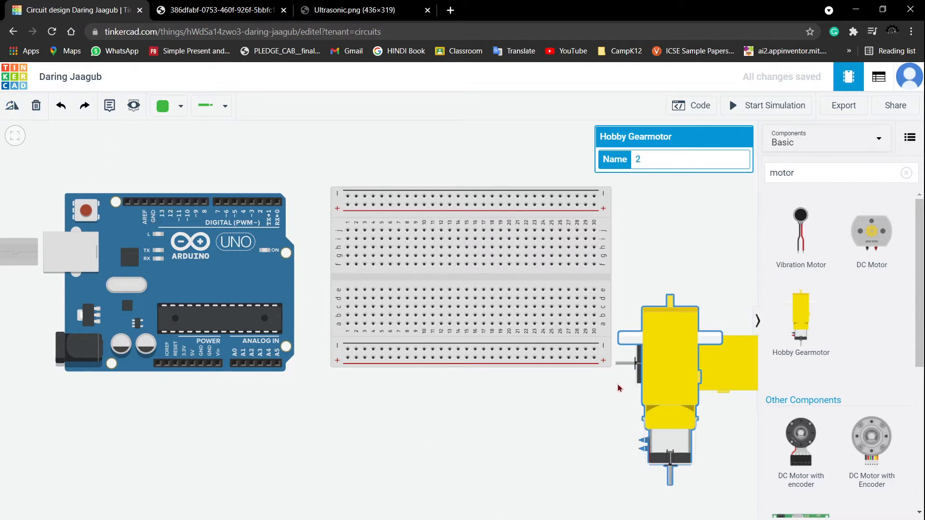
left_click(12, 106)
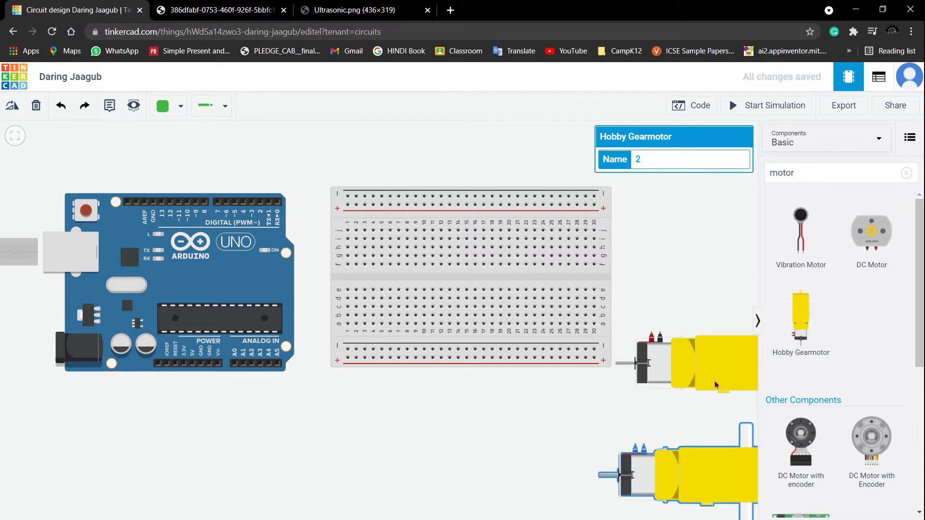
left_click_drag(714, 384, 693, 235)
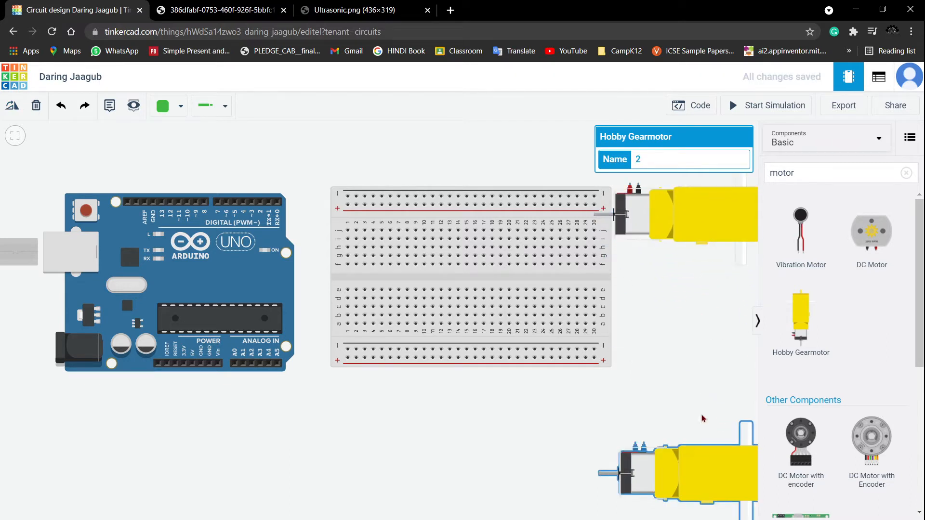
left_click_drag(702, 419, 716, 266)
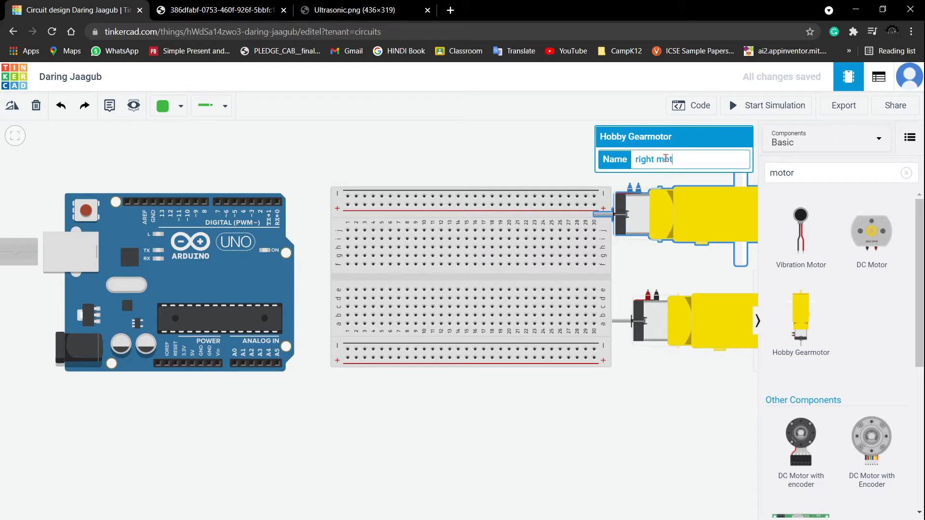
- Name the upper gearmotor "right motor" and the lower gearmotor "left Motor"
left_click(708, 318)
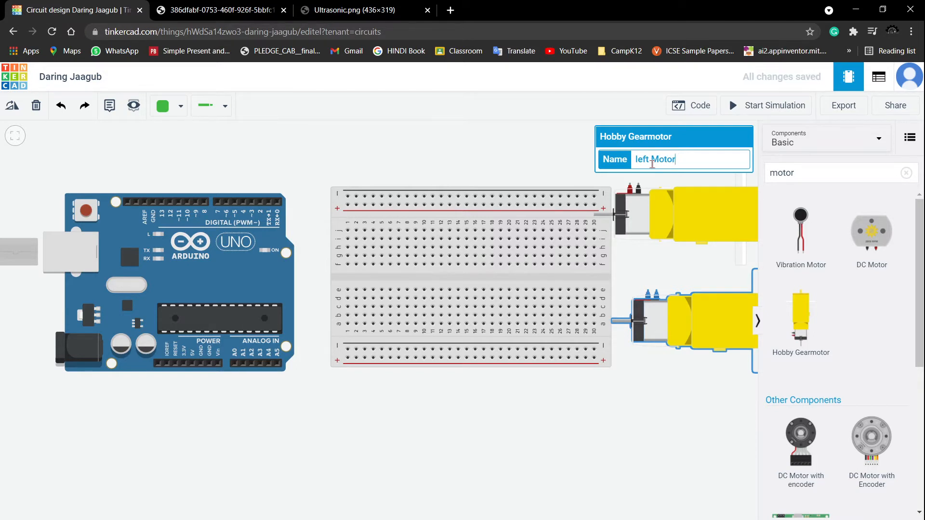
left_click(641, 410)
- Move the right motor above and the left motor below the breadboard's right end
scroll(640, 393, "down", 3)
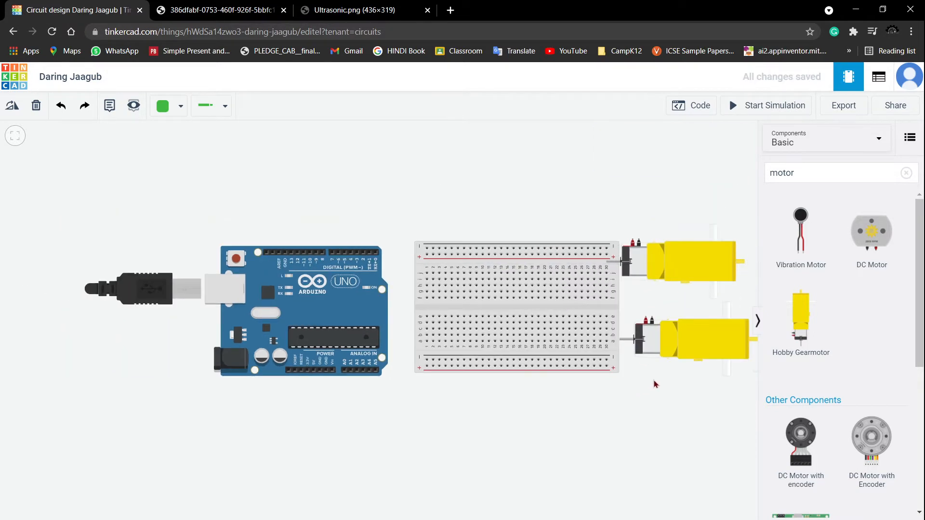
left_click_drag(669, 422, 566, 440)
left_click_drag(602, 362, 612, 423)
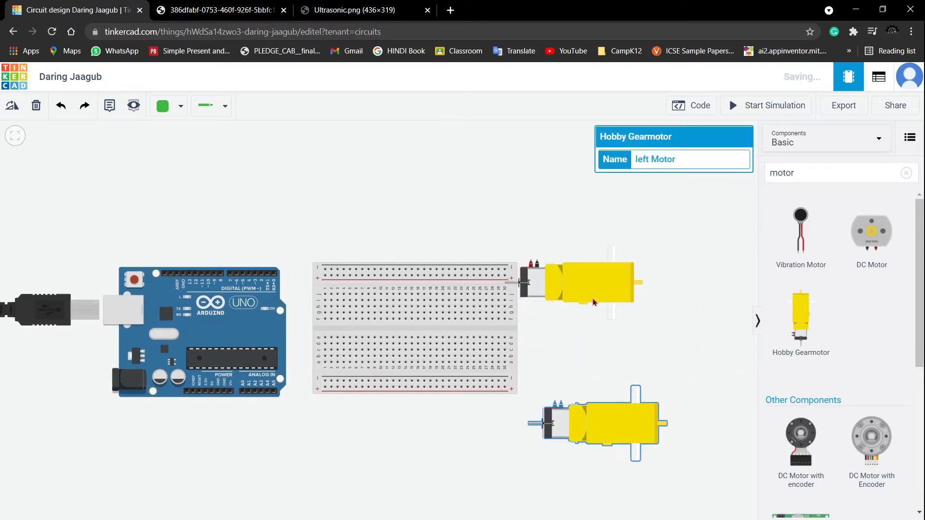
left_click_drag(592, 284, 612, 236)
- Search for l293d and place the H-bridge Motor Driver across the breadboard's center gap
left_click(822, 174)
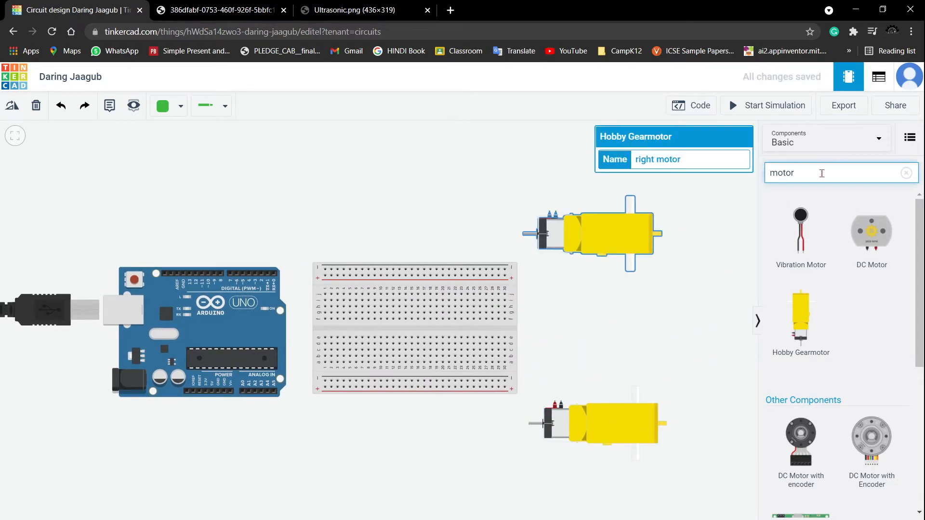
key("BackSpace")
key("BackSpace")
key("BackSpace")
key("BackSpace")
key("BackSpace")
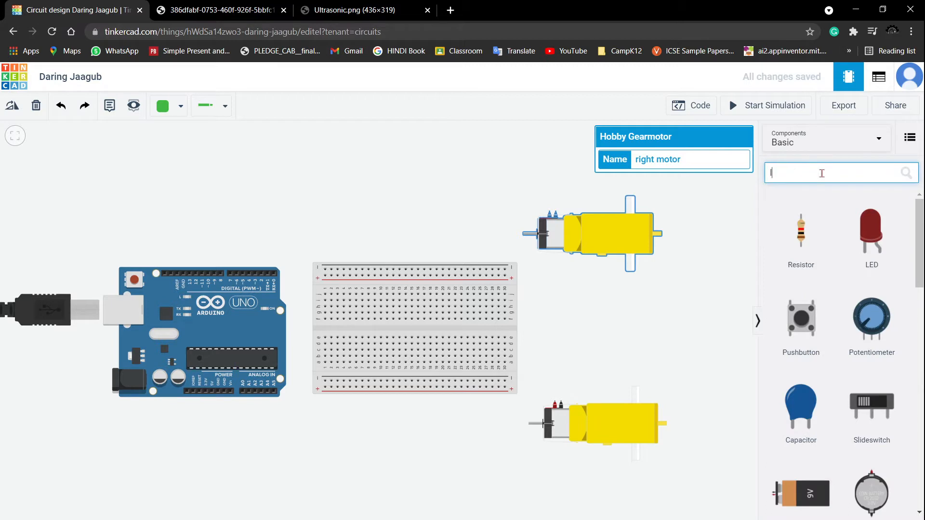
type("l293d")
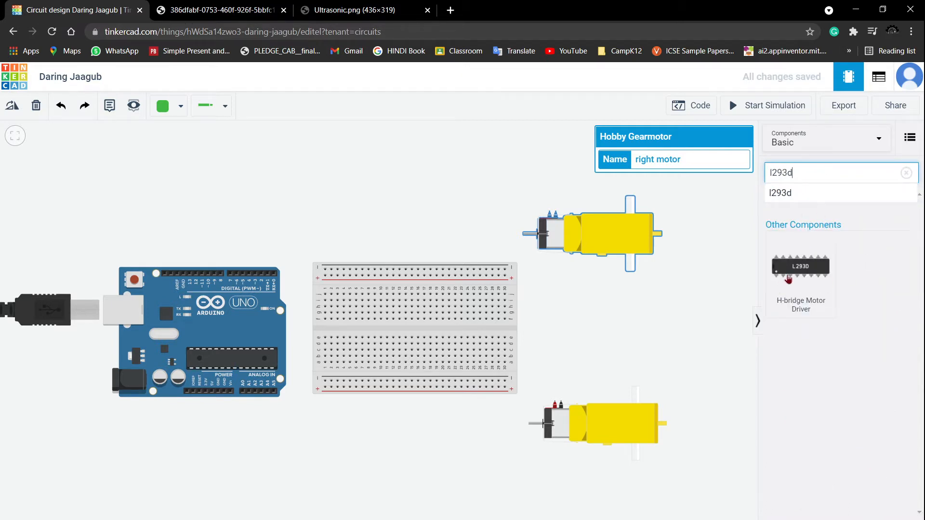
left_click_drag(800, 269, 406, 333)
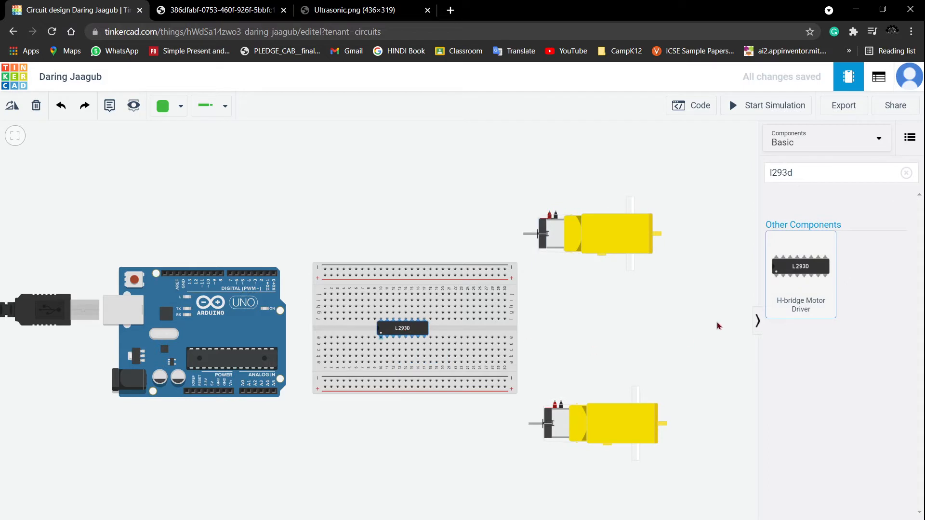
- Draw a red wire from the Arduino 5V pin to the breadboard's lower positive rail
left_click(605, 332)
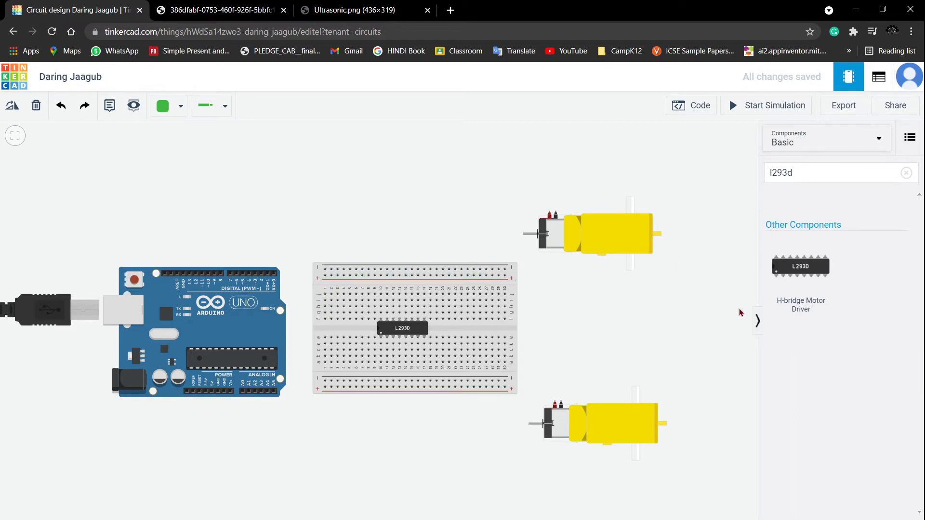
left_click(756, 321)
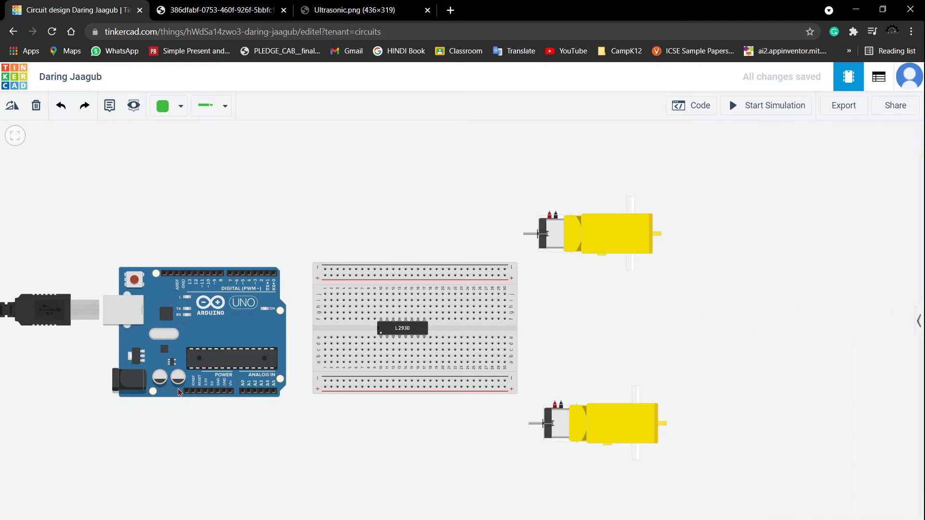
scroll(207, 419, "up", 1)
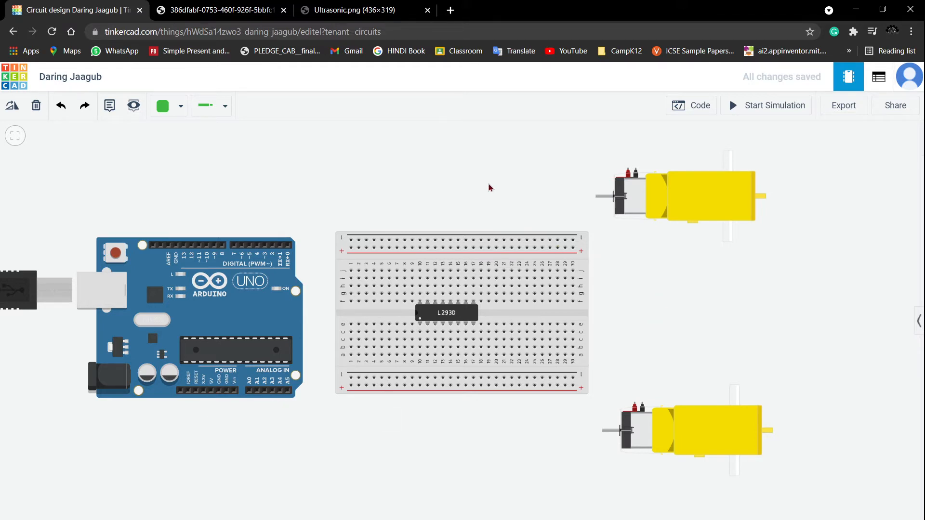
left_click(173, 109)
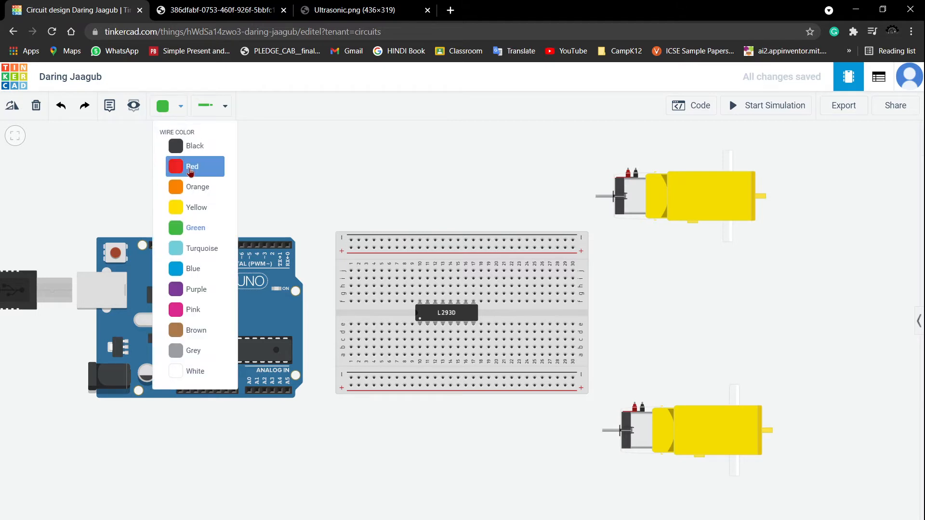
left_click(190, 169)
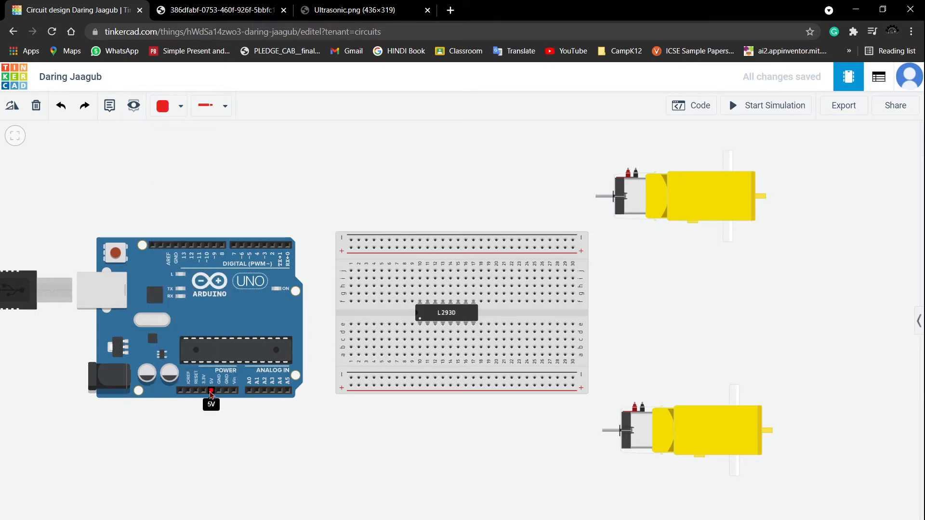
left_click(211, 392)
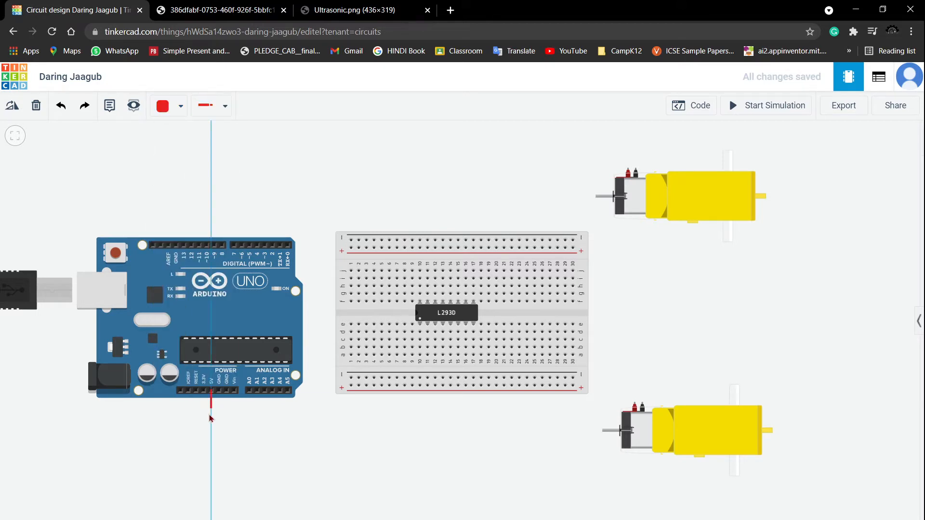
left_click(212, 456)
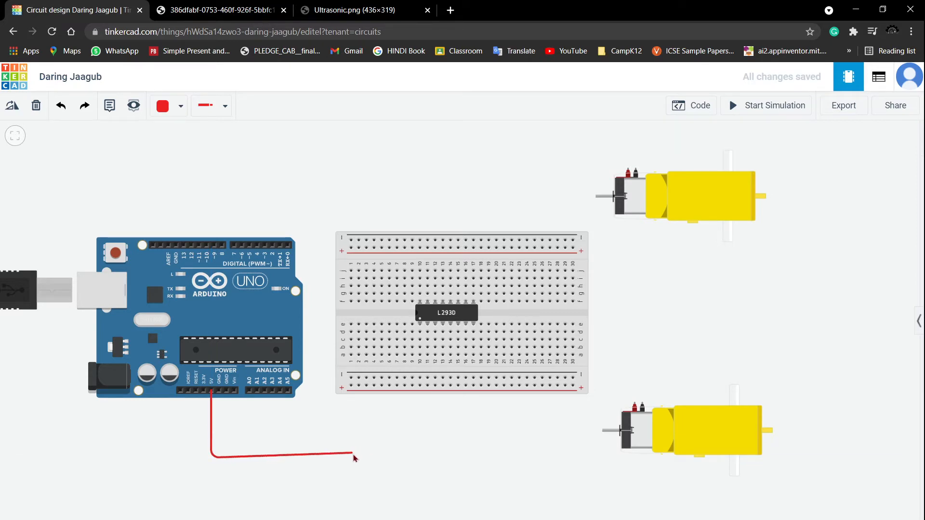
left_click(352, 454)
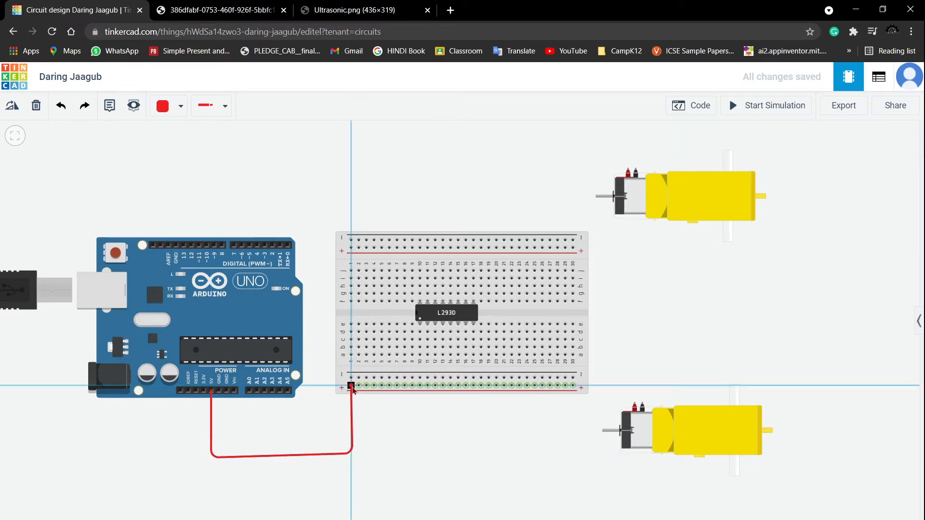
left_click(351, 385)
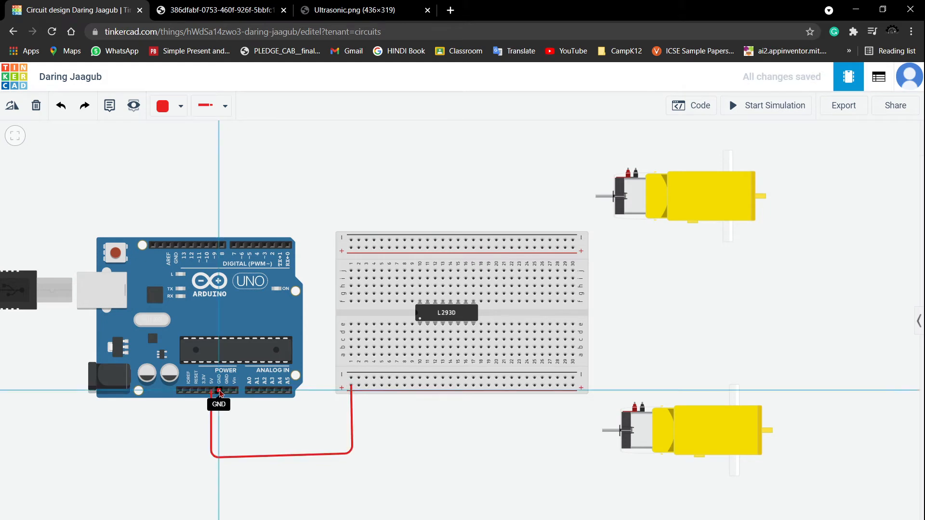
- Wire the Arduino GND pin to the lower negative rail and color that wire black
left_click(219, 392)
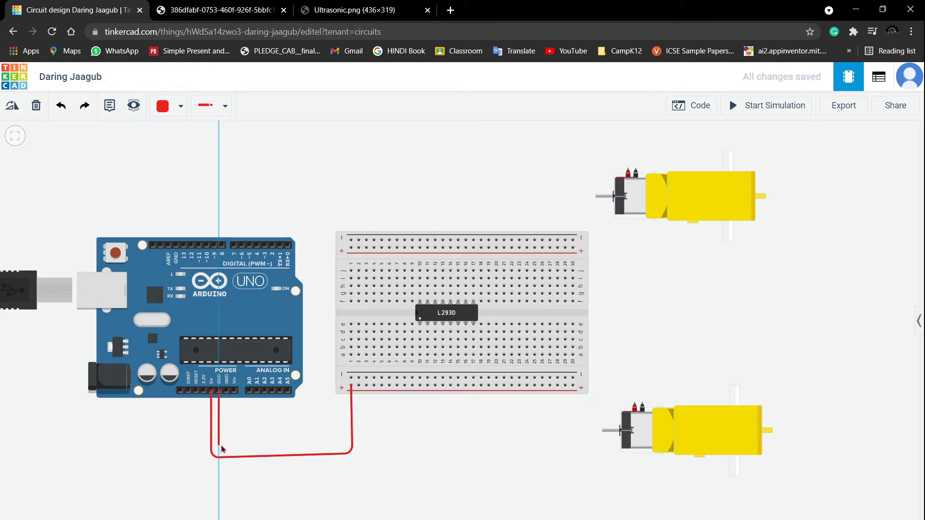
left_click(219, 442)
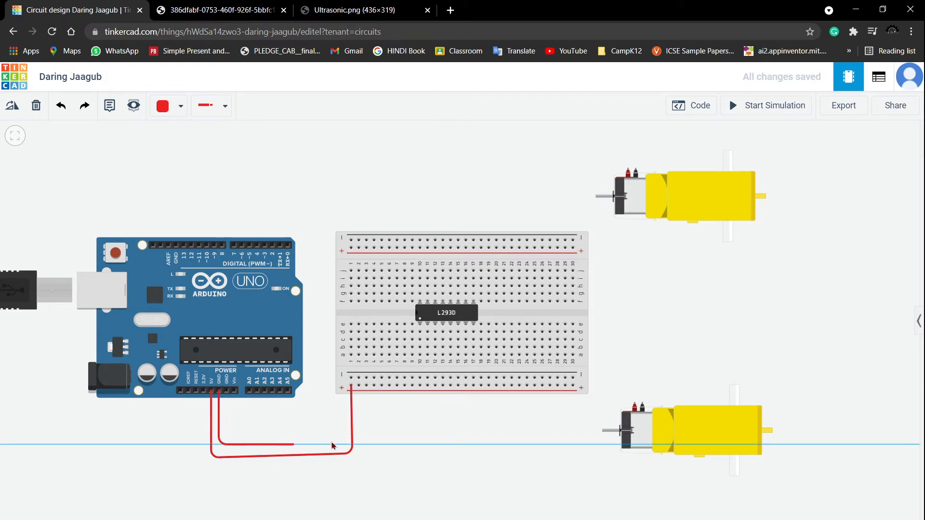
left_click(364, 442)
left_click(359, 378)
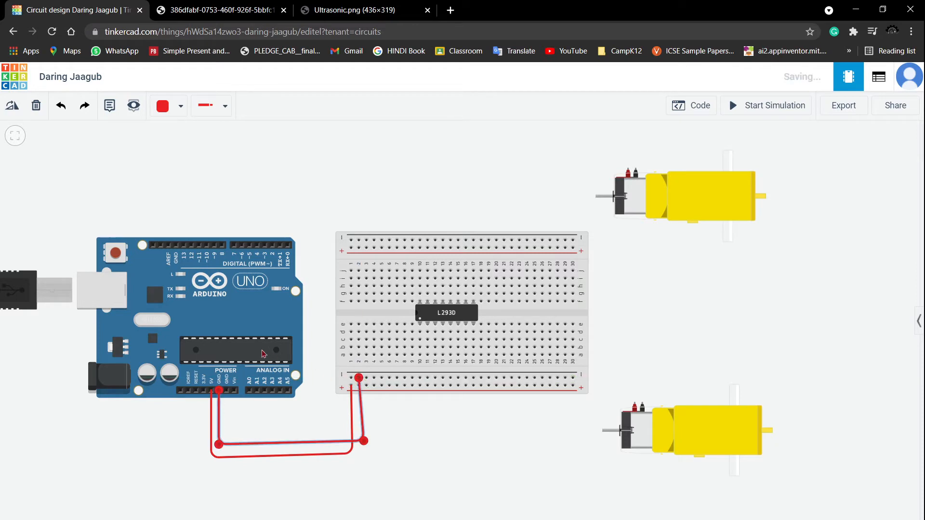
left_click(164, 106)
left_click(192, 145)
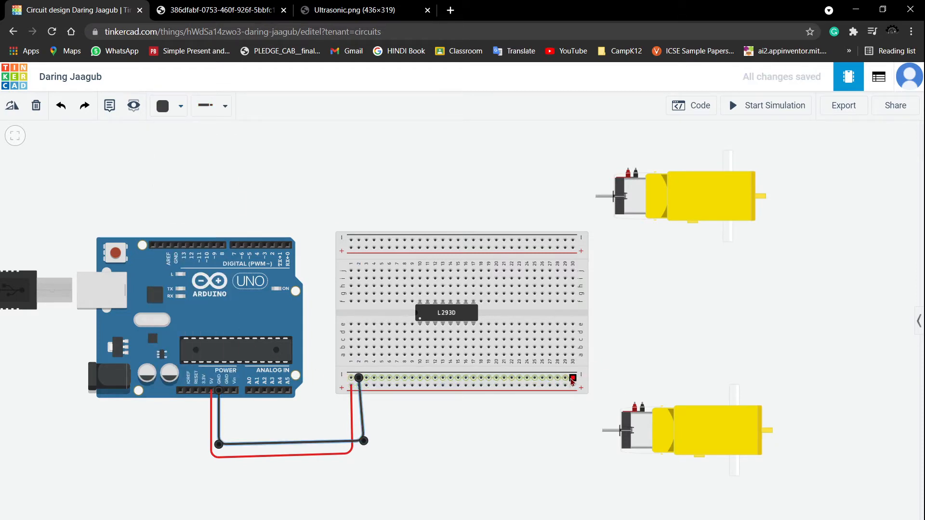
- Jumper the lower negative and positive rails up to the matching upper rails at the breadboard's right end
left_click(572, 378)
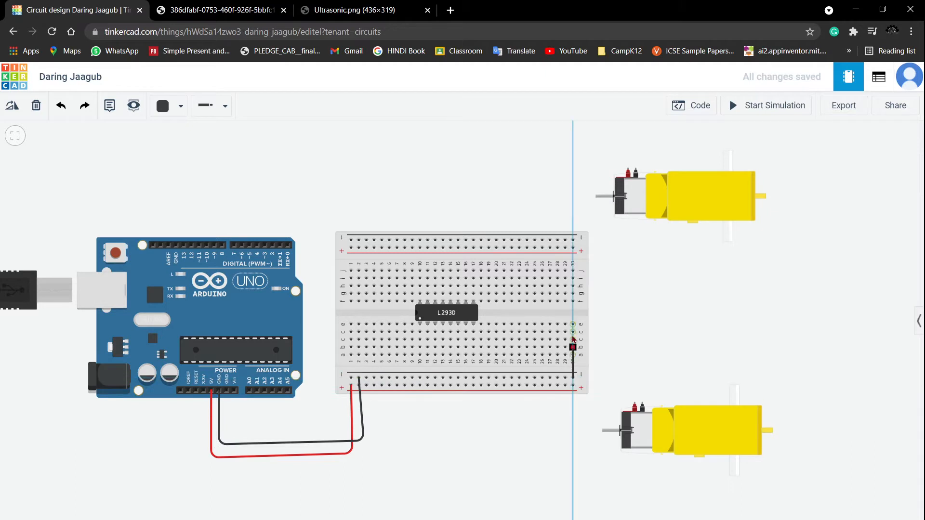
left_click(573, 240)
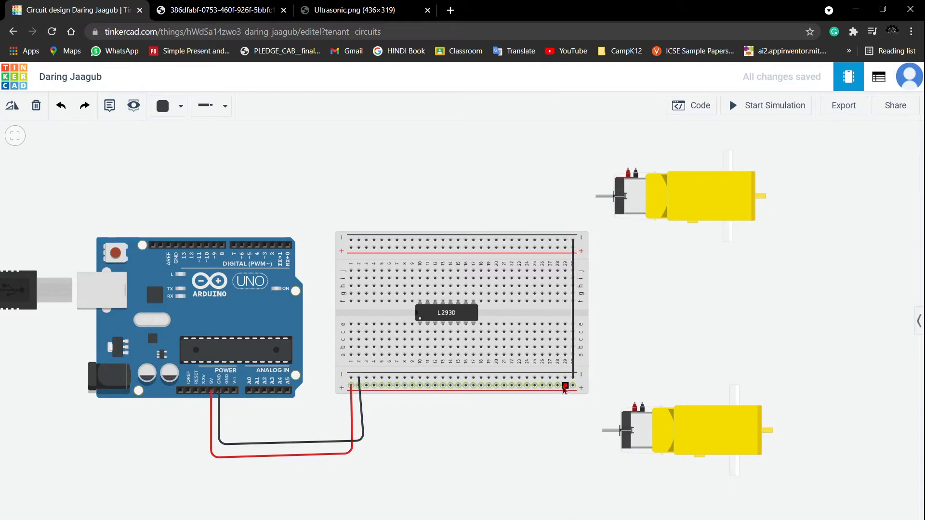
left_click(565, 387)
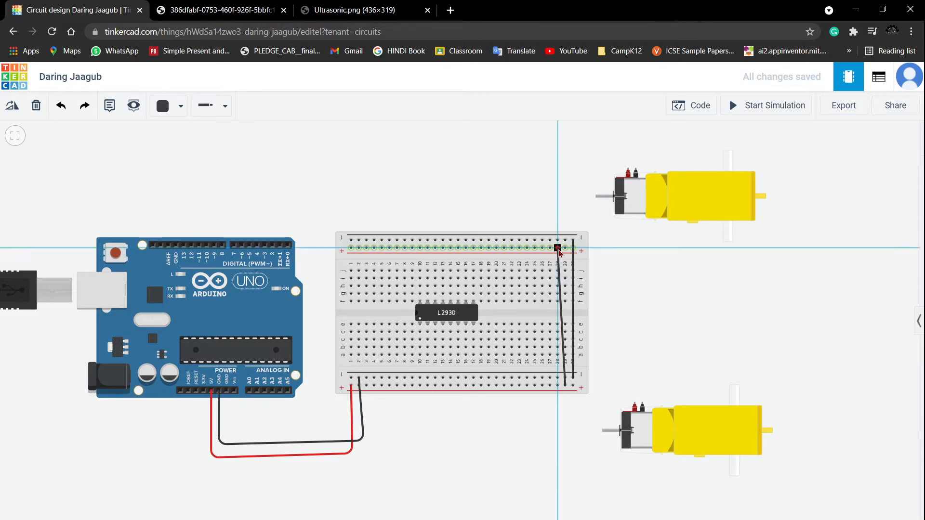
left_click(557, 248)
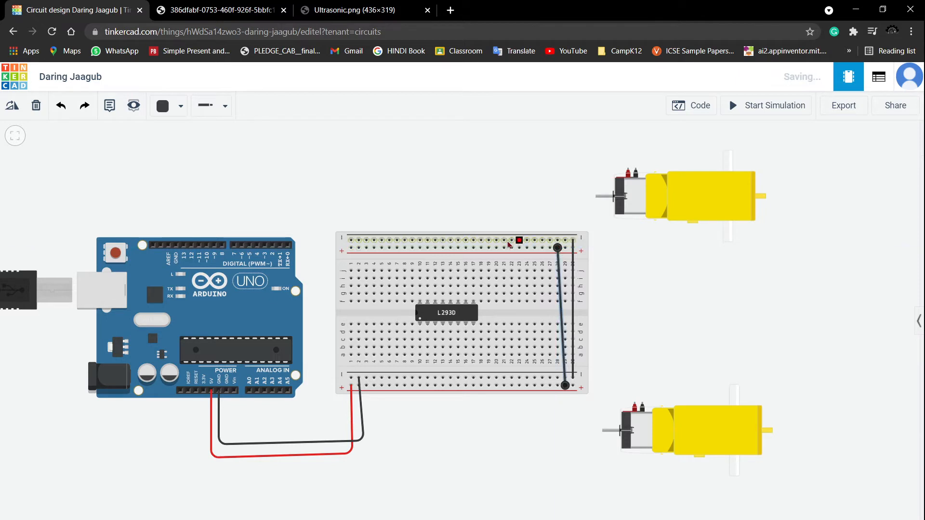
- Shift the positive jumper's upper end along the upper positive rail so the wire runs straight
left_click(558, 248)
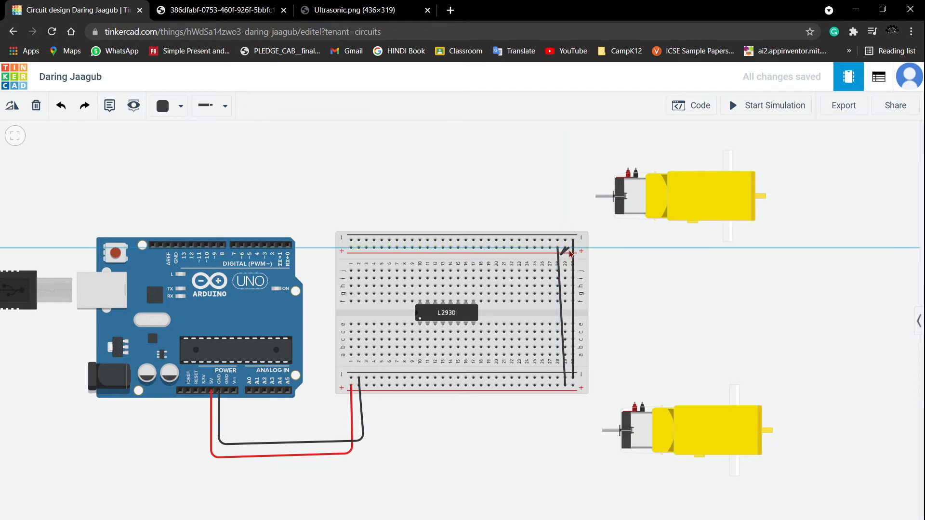
left_click(559, 263)
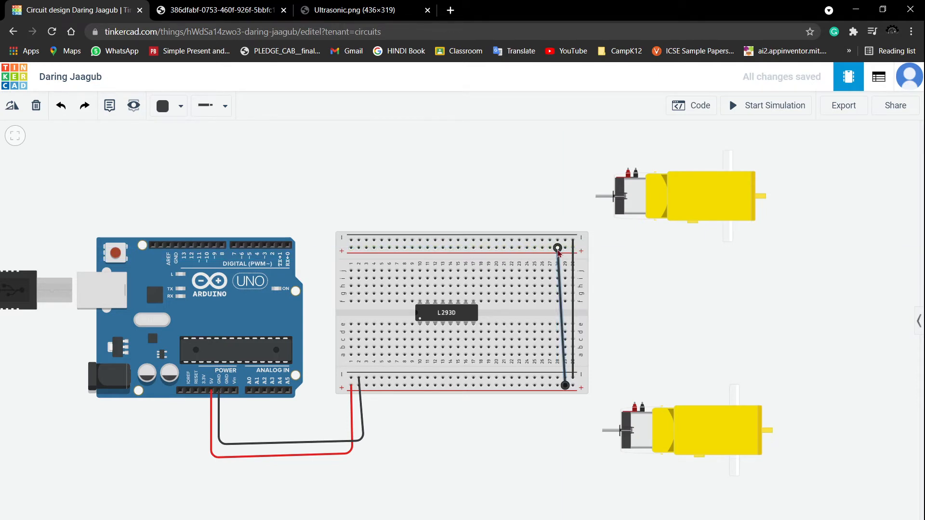
left_click_drag(558, 251, 565, 252)
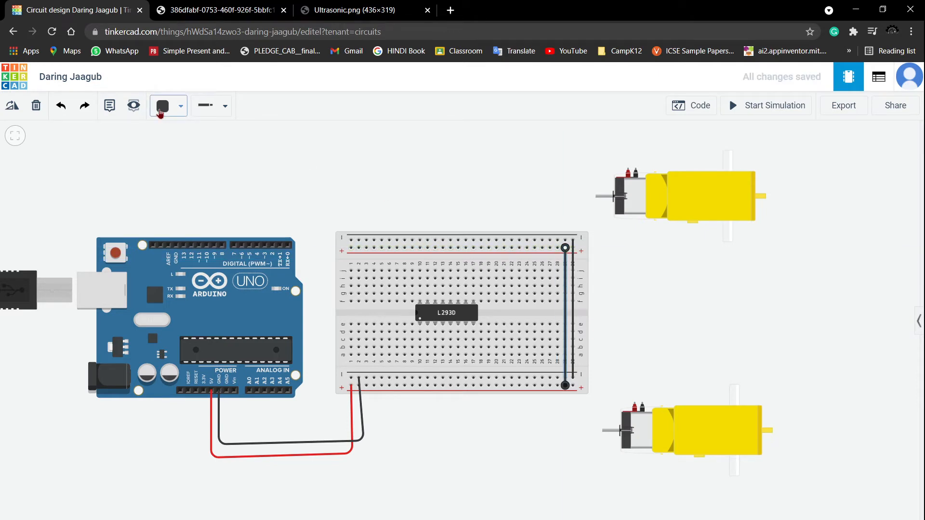
- Recolor the positive jumper at the breadboard's right end red
left_click(161, 113)
left_click(198, 164)
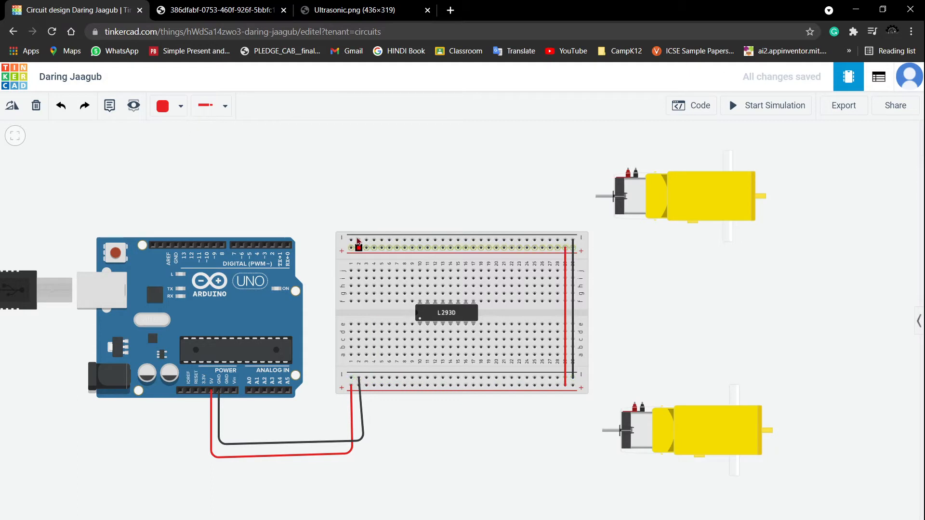
- Switch to pink wire and connect the upper motor's positive terminal to an upper-side L293D pin, straightening the route
scroll(393, 214, "up", 1)
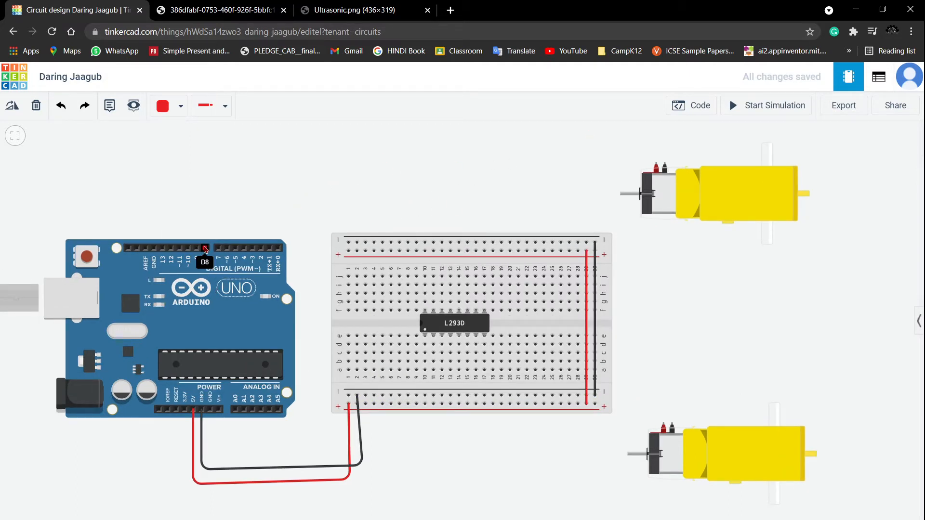
left_click(181, 106)
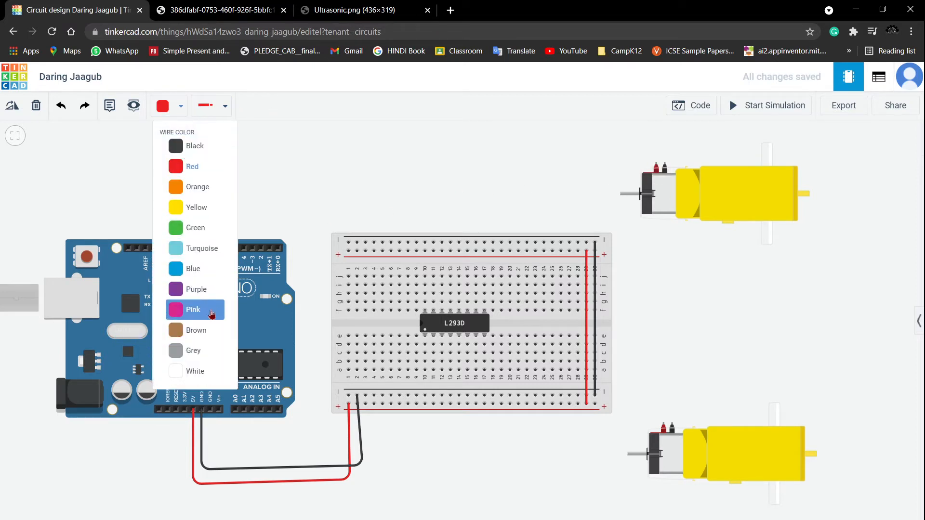
left_click(202, 309)
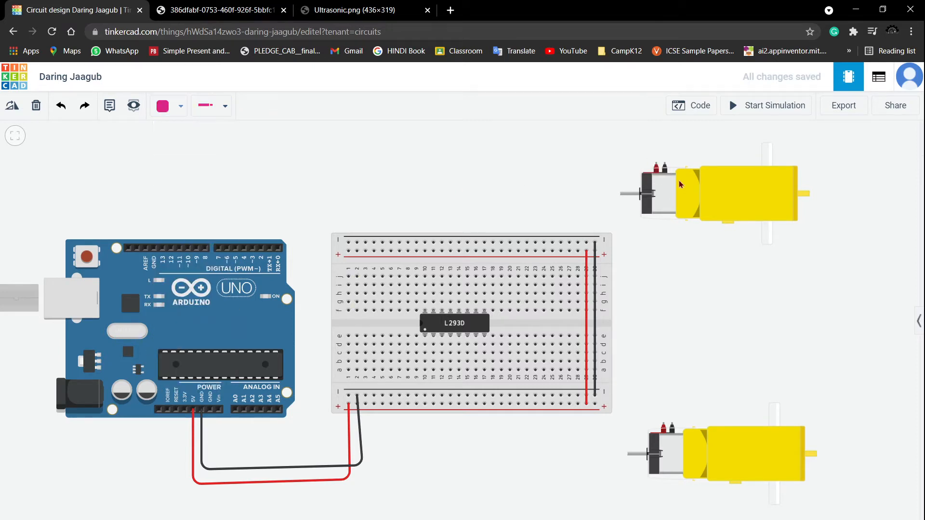
left_click(656, 164)
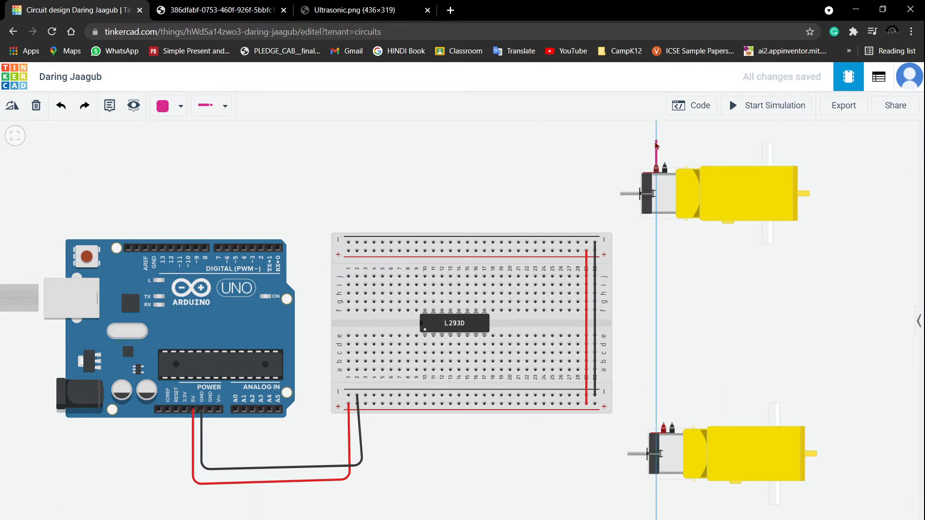
left_click(656, 142)
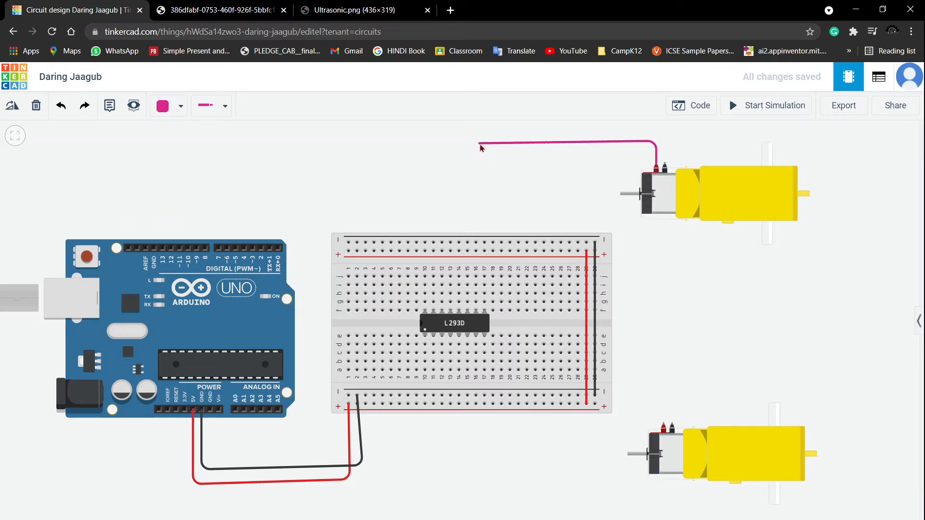
left_click(479, 144)
left_click(475, 307)
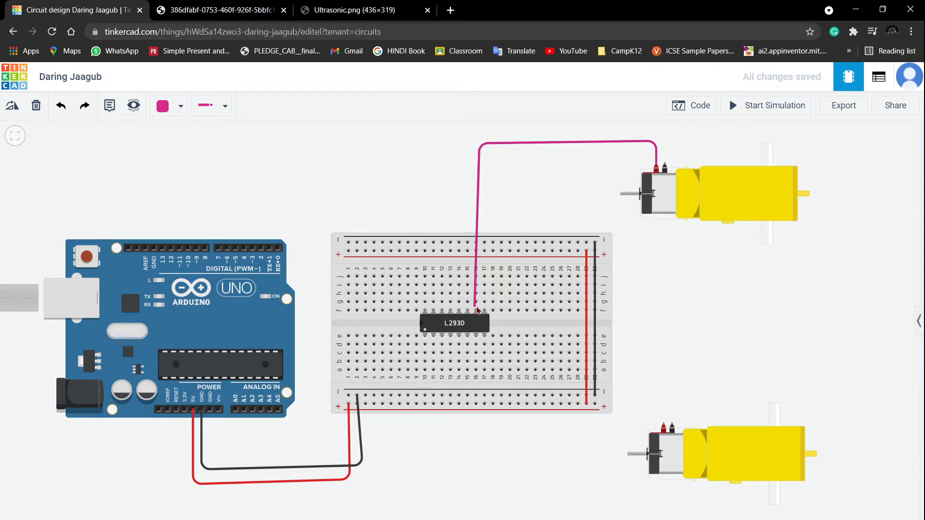
left_click_drag(476, 308, 467, 302)
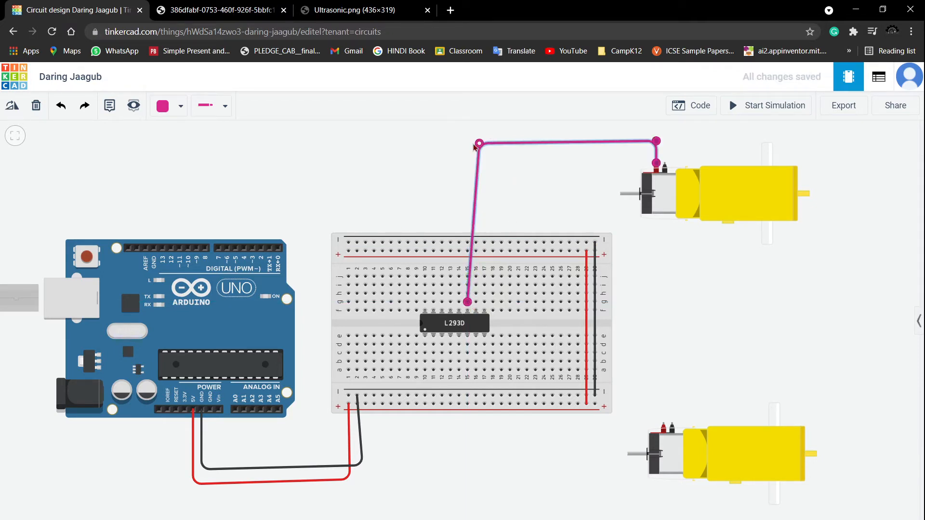
left_click_drag(474, 145, 467, 144)
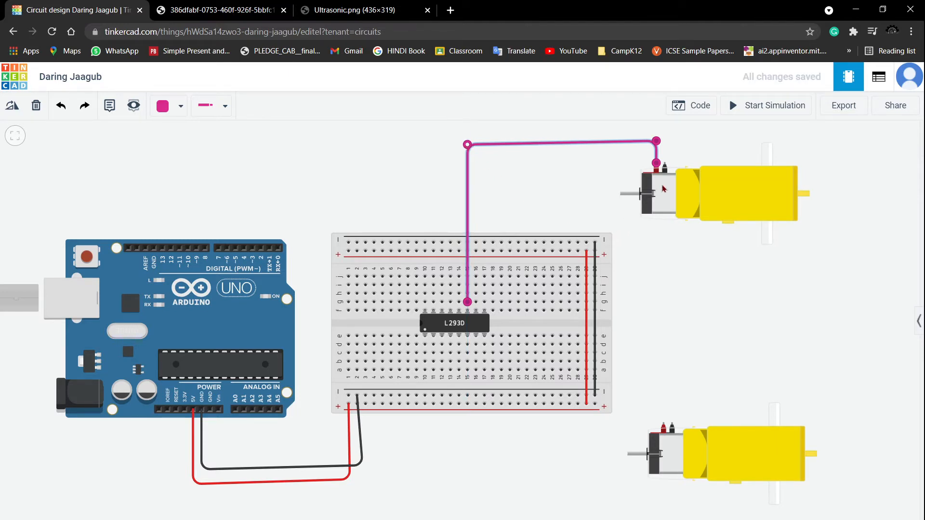
- Wire the upper motor's other terminal to a neighbouring upper-side L293D pin in pink, straightening its bend
left_click(664, 168)
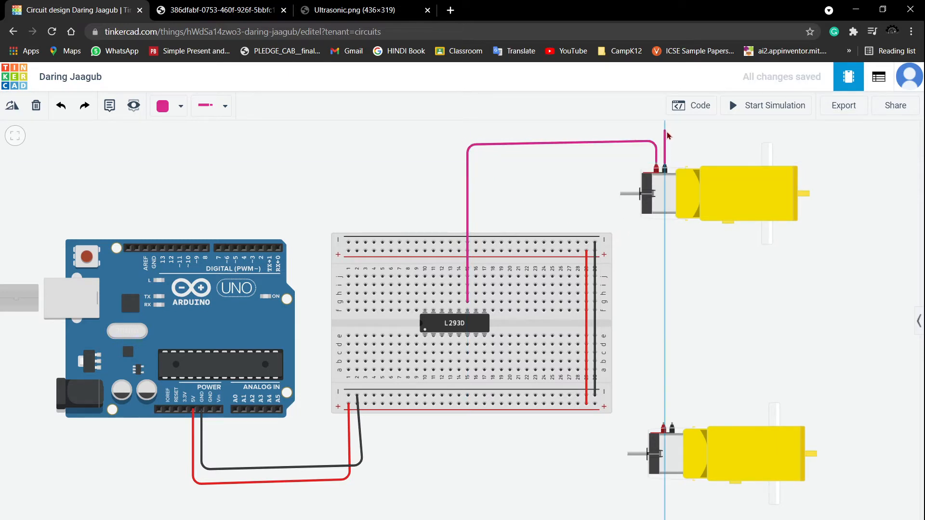
left_click(664, 131)
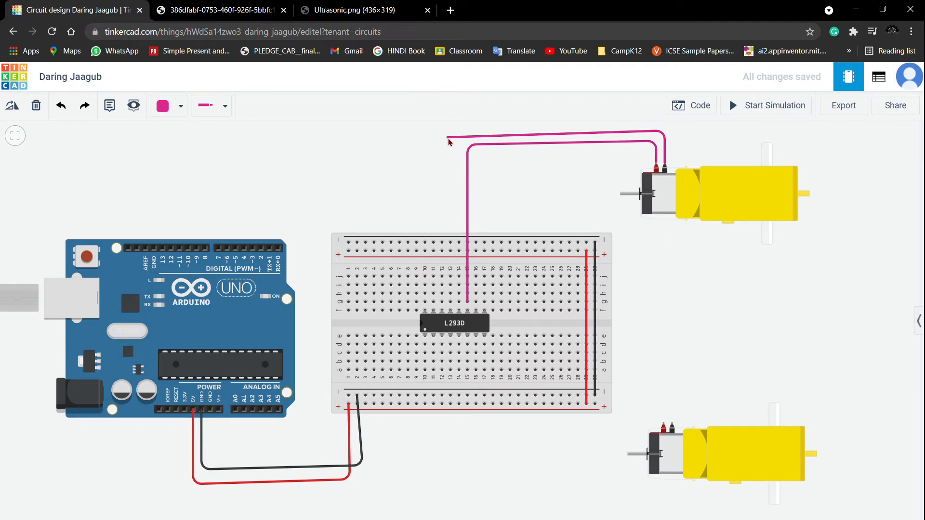
left_click(448, 140)
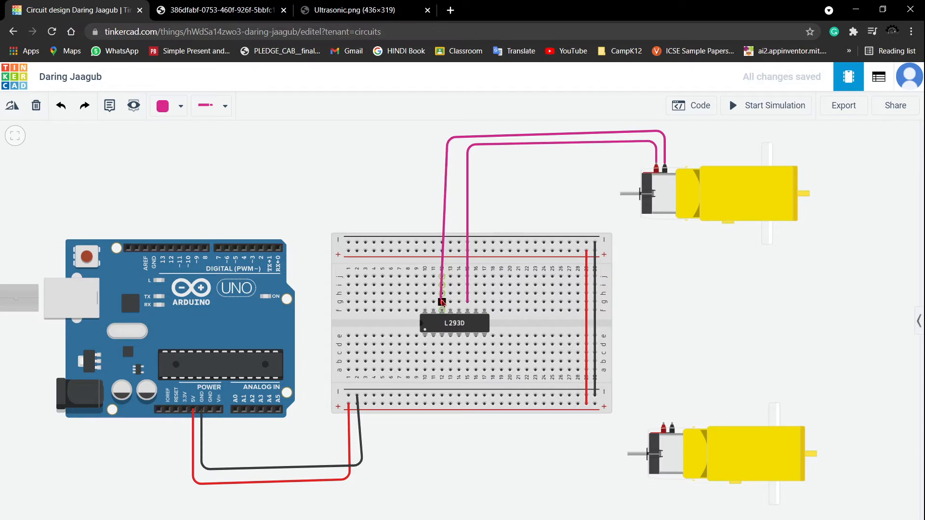
left_click(442, 302)
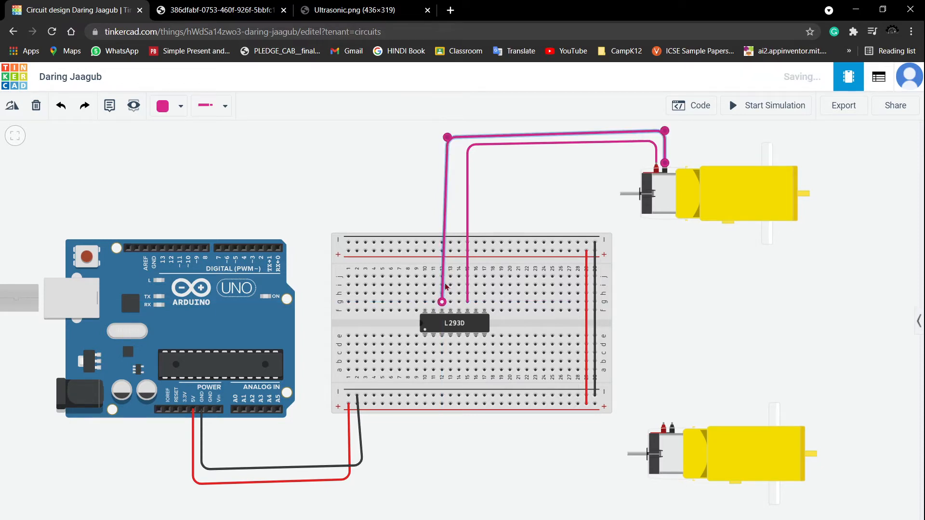
left_click_drag(449, 139, 443, 139)
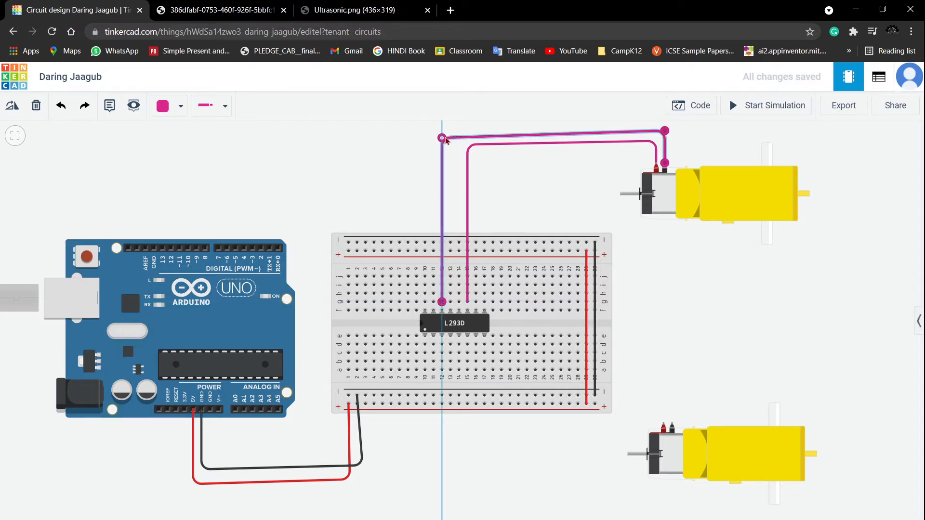
- Wire the lower motor's positive terminal to a lower-side L293D pin with a pink wire routed below the breadboard
left_click(664, 427)
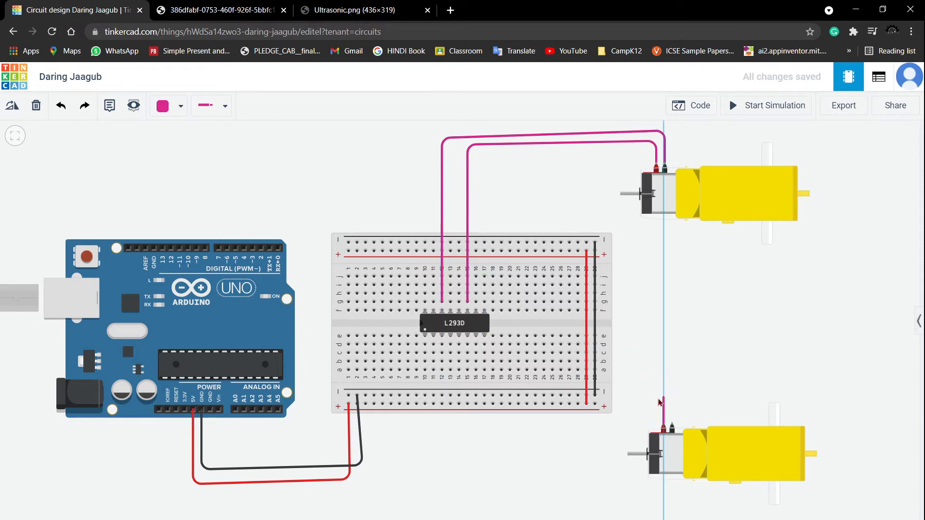
left_click(659, 400)
left_click(619, 398)
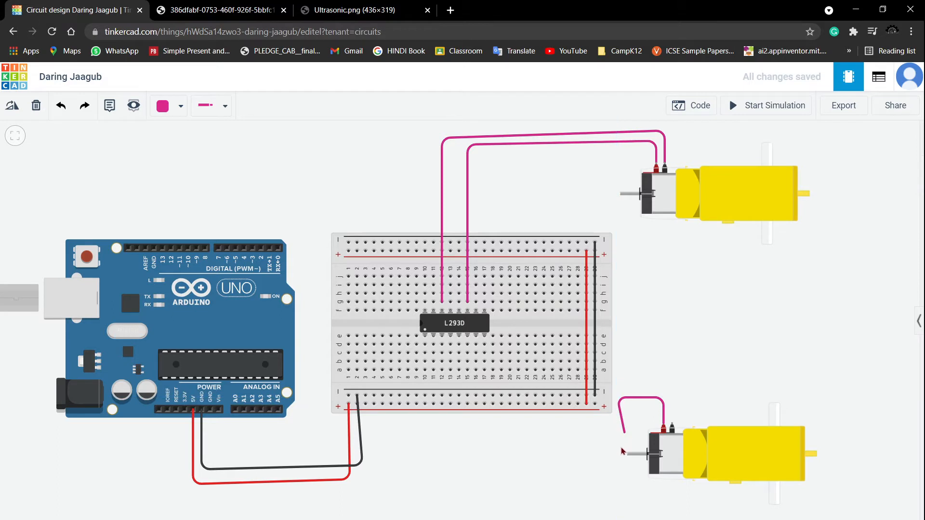
left_click(617, 447)
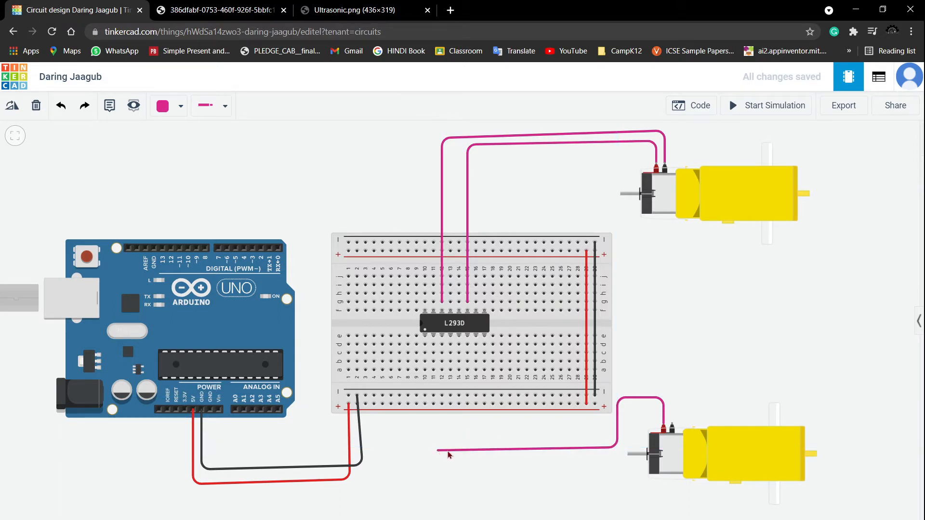
left_click(444, 434)
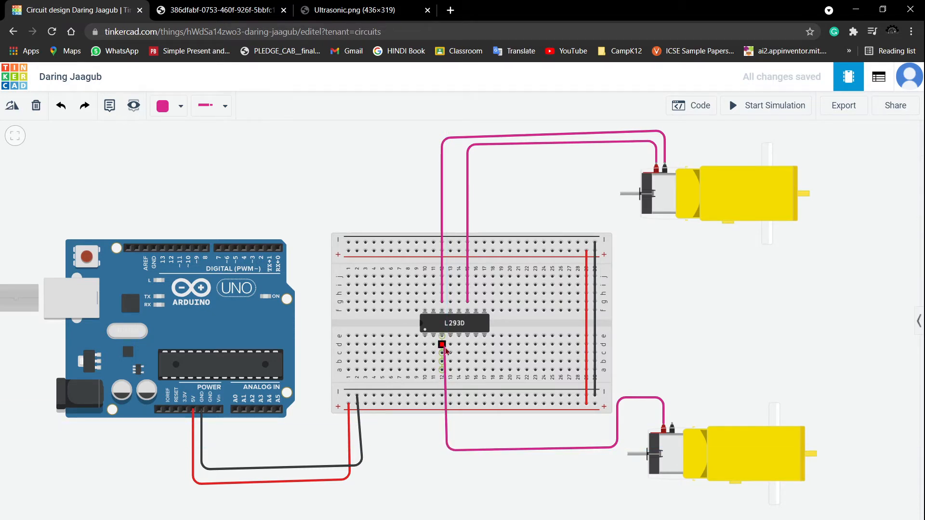
left_click(442, 345)
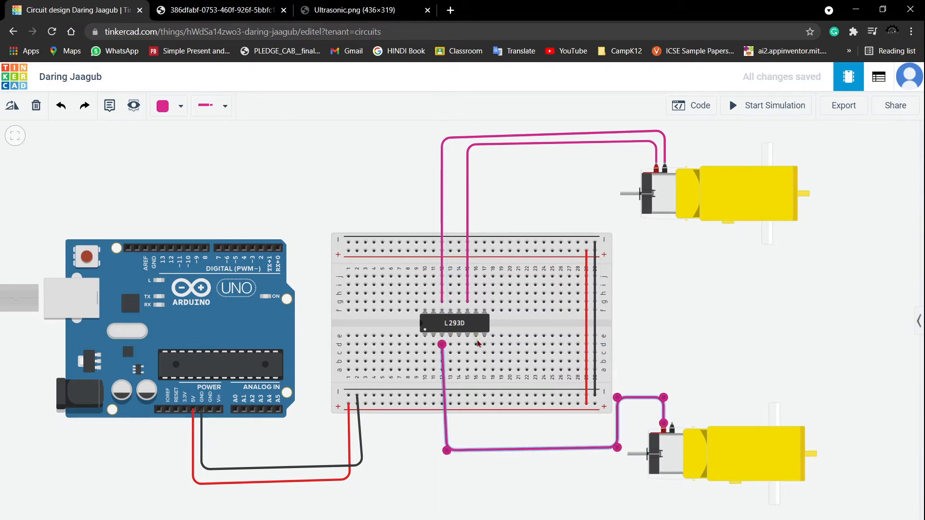
- Wire another lower-side L293D pin to the lower motor's other terminal in pink
left_click(468, 344)
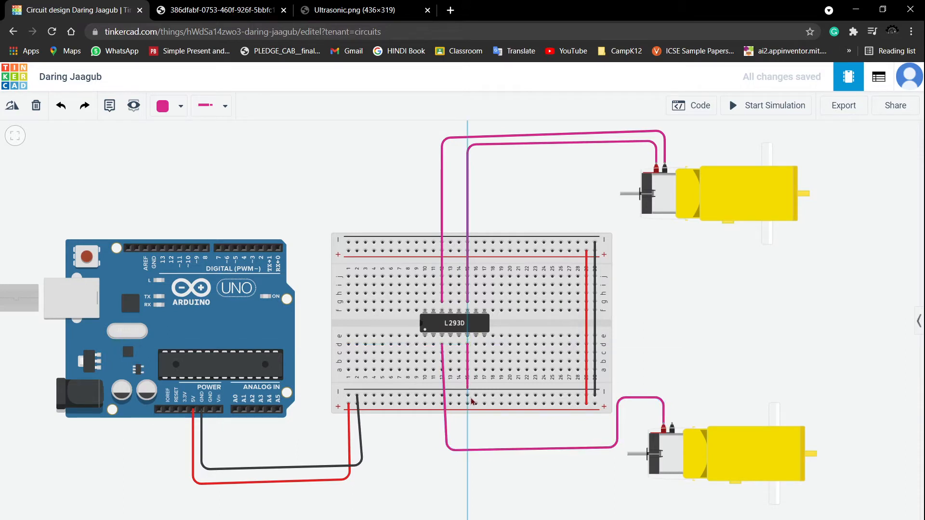
left_click(467, 436)
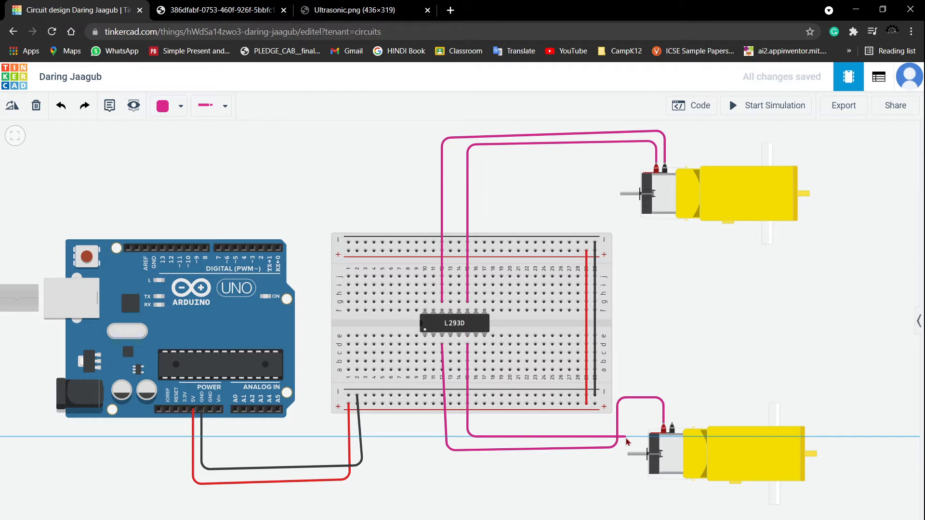
left_click(626, 437)
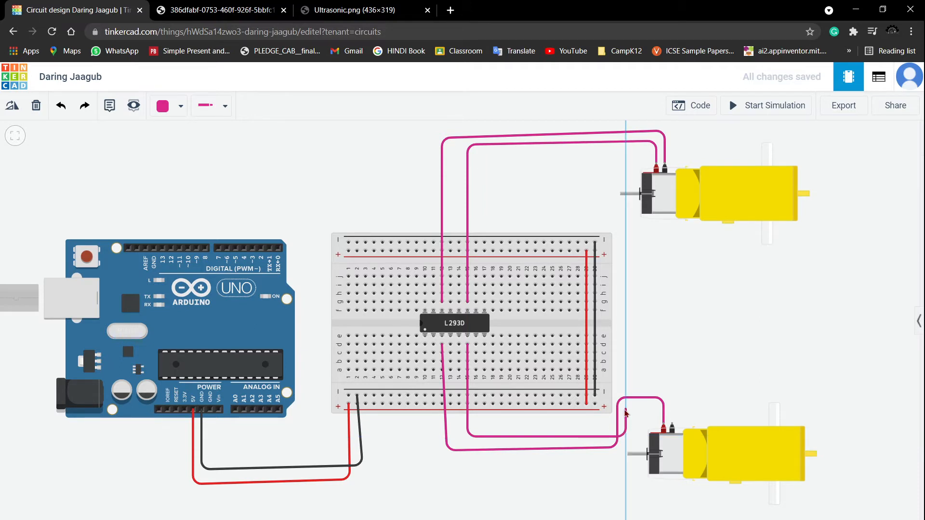
left_click(631, 410)
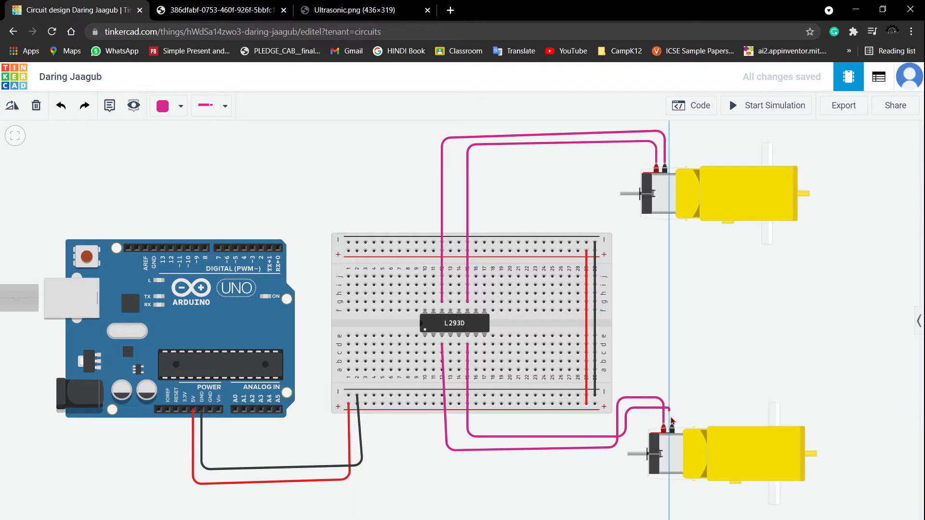
- Adjust the bends of the two lower motor wires so they run neatly side by side
left_click(453, 449)
left_click_drag(447, 451, 442, 451)
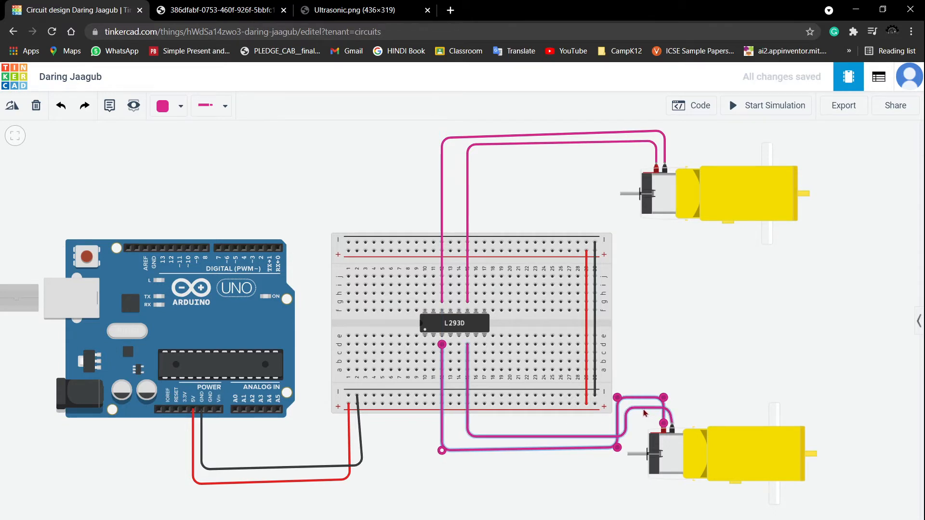
left_click(646, 410)
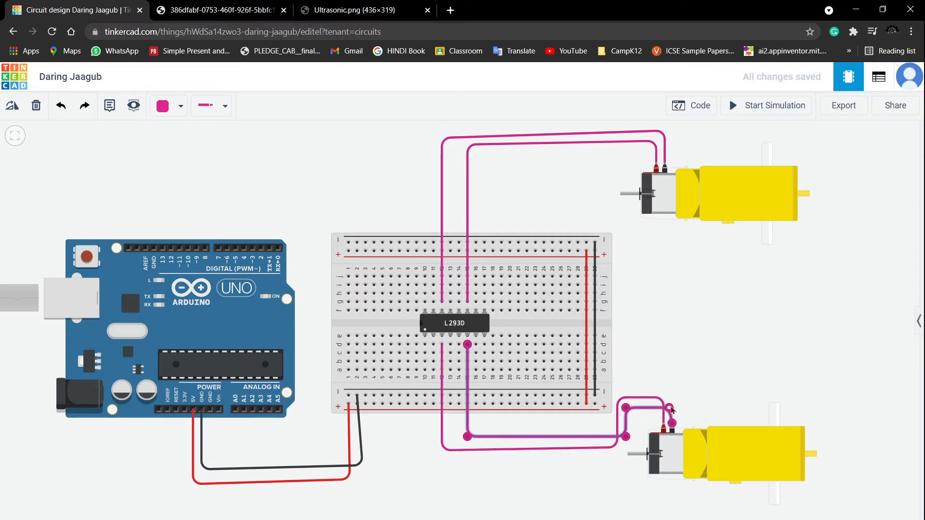
left_click_drag(670, 408, 672, 408)
left_click(654, 353)
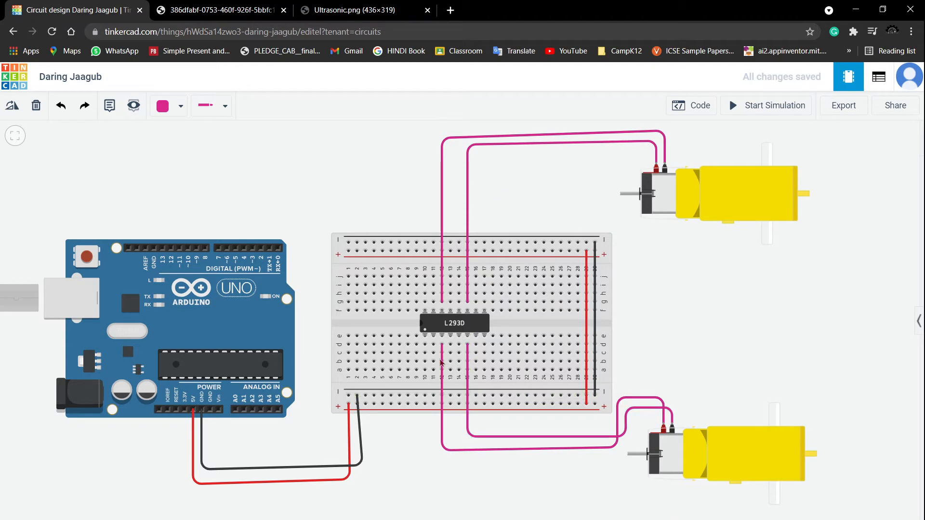
- Switch to red wire and connect two lower-side L293D pins, at each end of the chip, to the lower positive rail
scroll(441, 362, "up", 1)
left_click(163, 106)
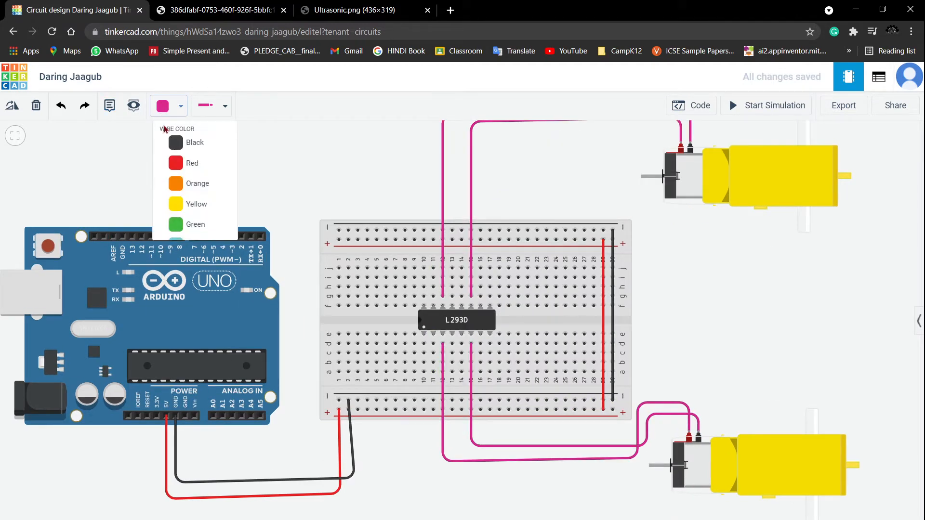
left_click(183, 163)
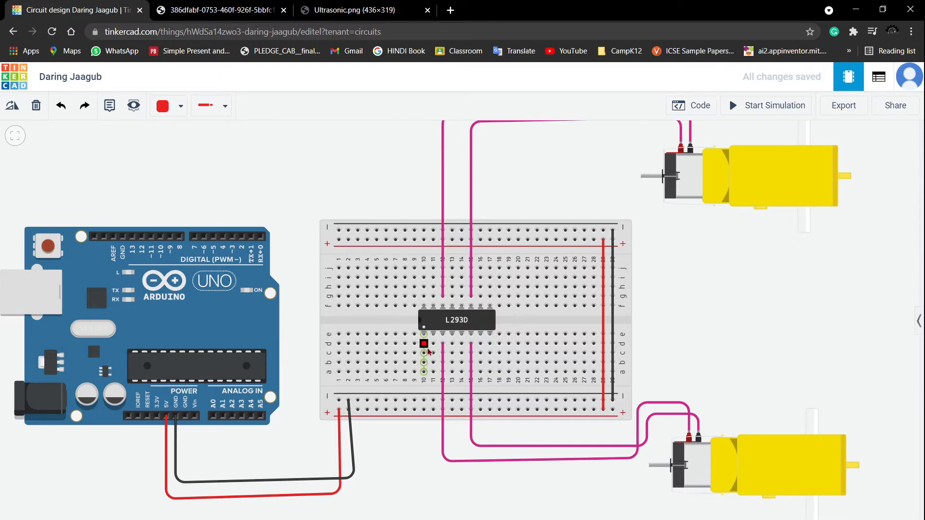
left_click(427, 348)
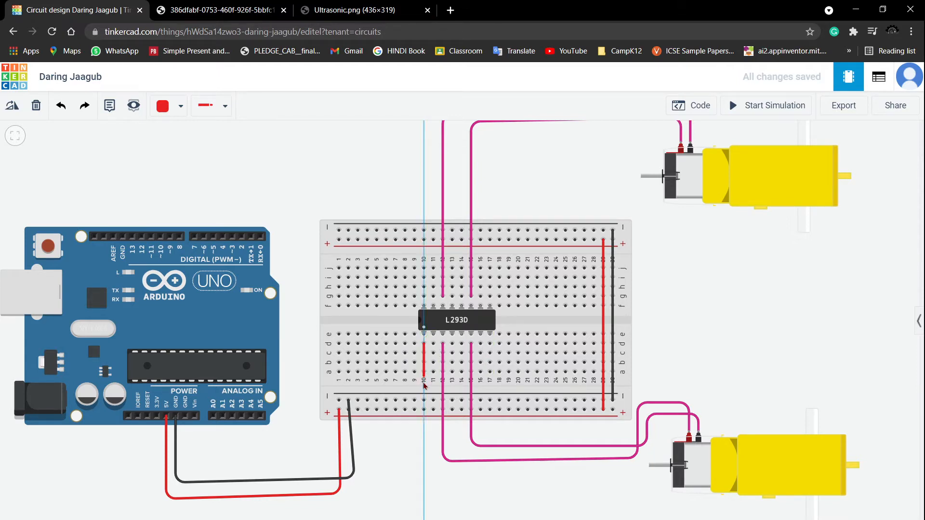
left_click(424, 409)
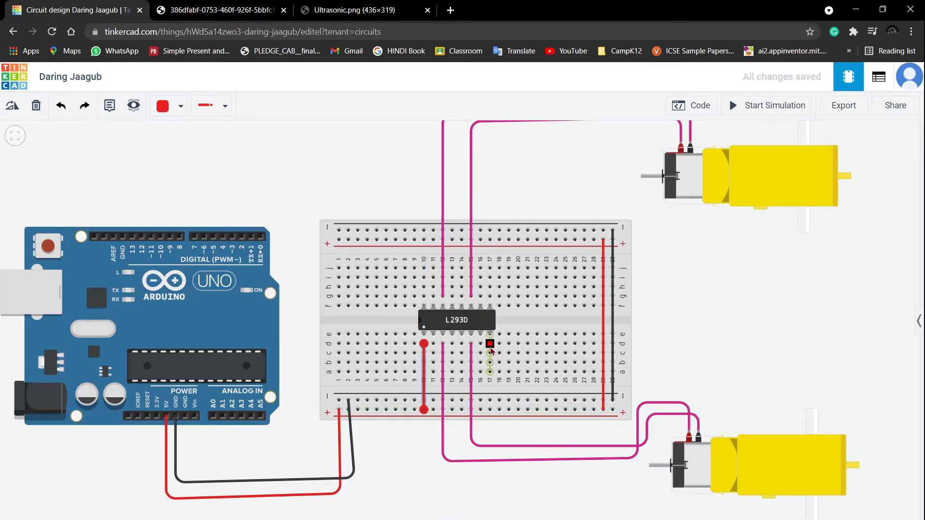
left_click(490, 343)
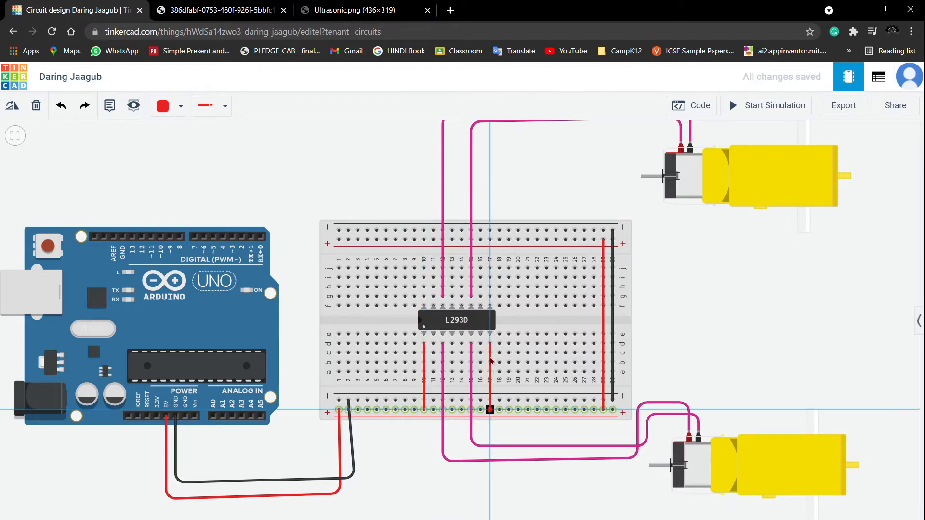
left_click(489, 410)
- Connect two upper-side L293D pins, at each end of the chip, to the upper positive rail with red wires
left_click(490, 295)
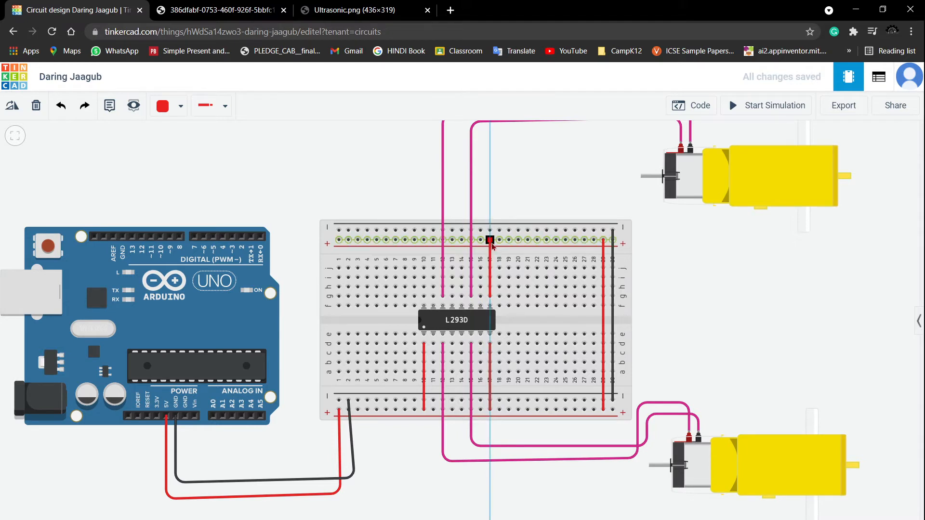
left_click(490, 240)
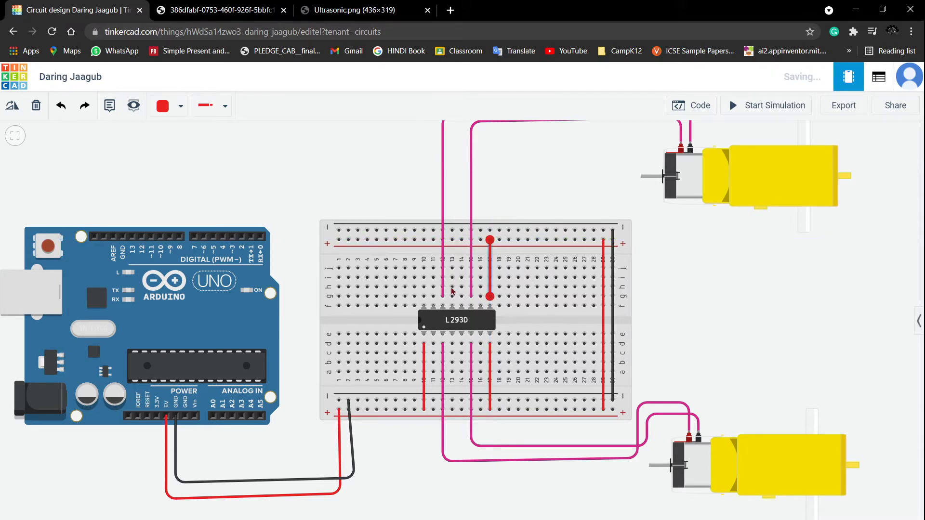
left_click(424, 295)
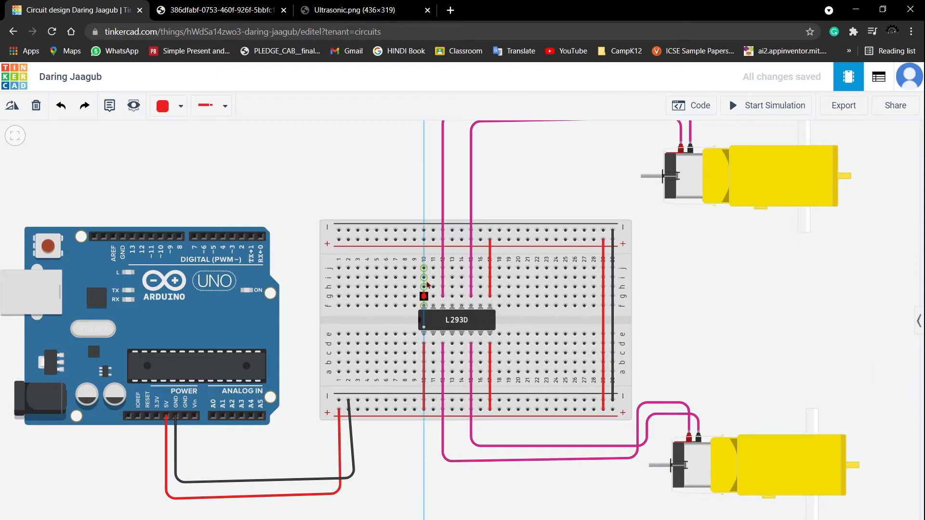
left_click(424, 240)
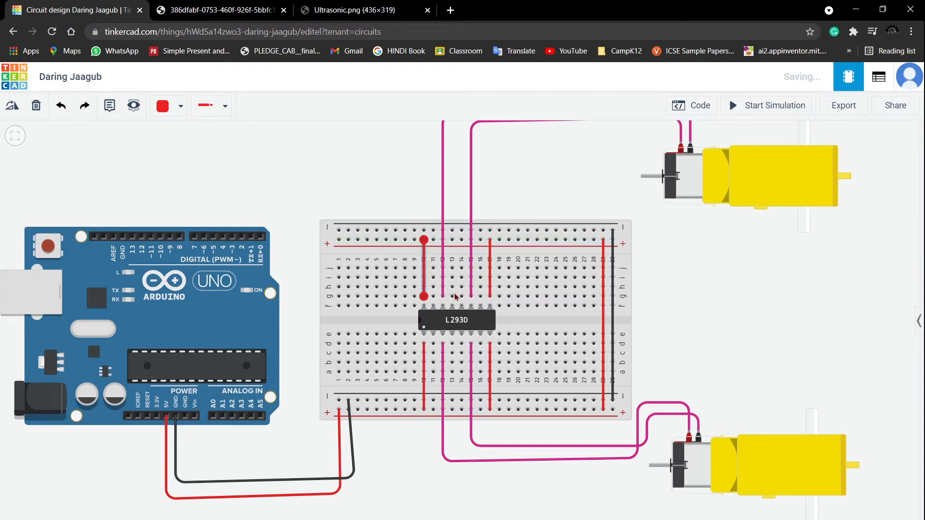
- Connect the two middle upper-side L293D pins to the upper negative rail and recolor both wires black
left_click(462, 296)
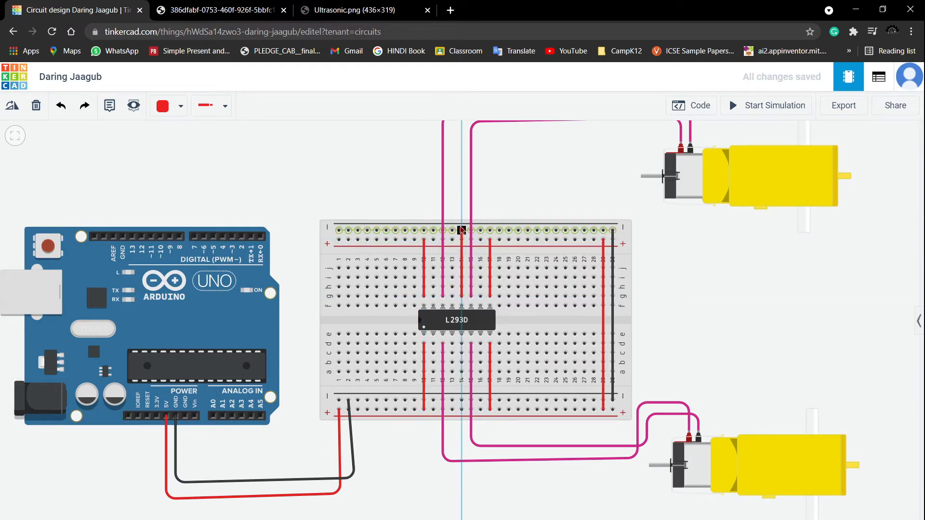
left_click(462, 230)
left_click(452, 229)
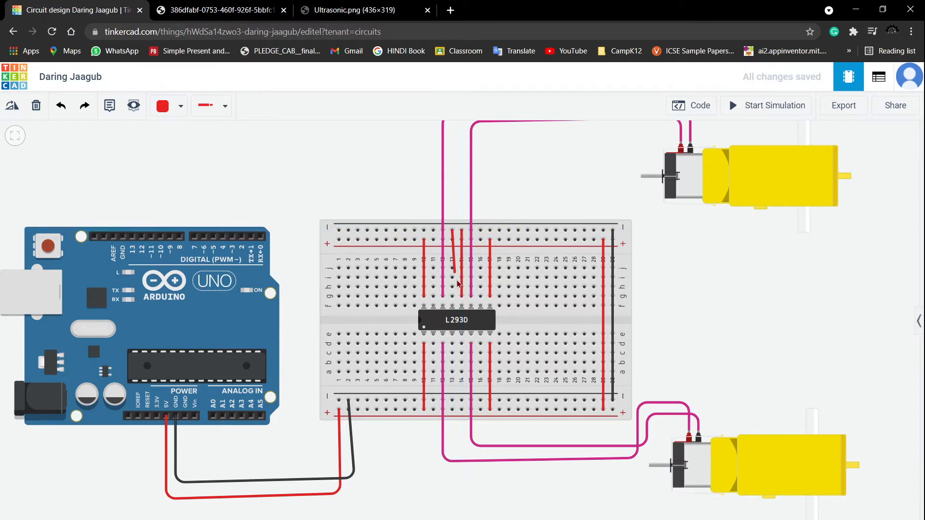
left_click(452, 295)
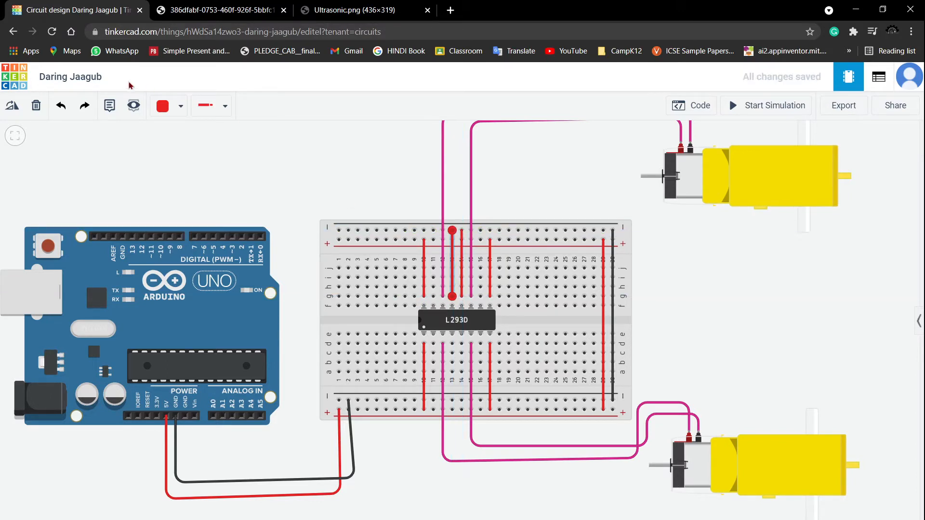
left_click(166, 106)
left_click(178, 145)
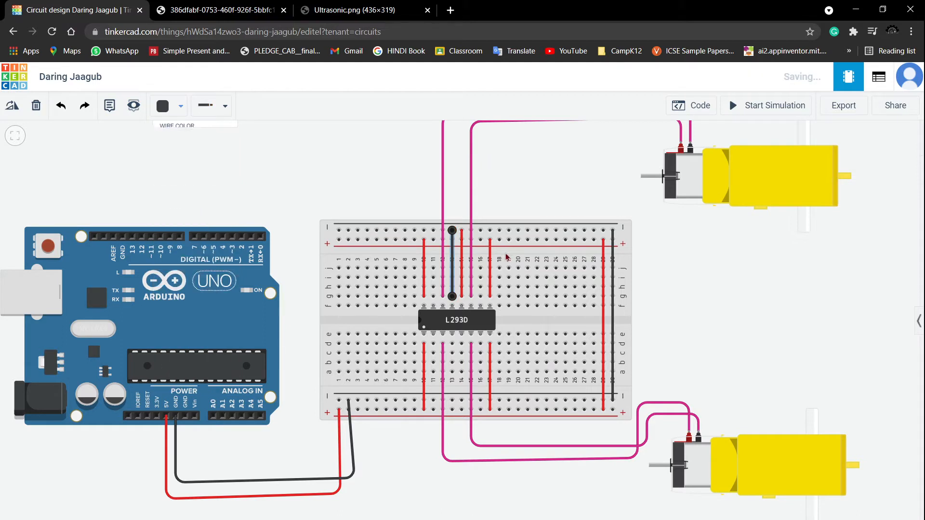
left_click(461, 263)
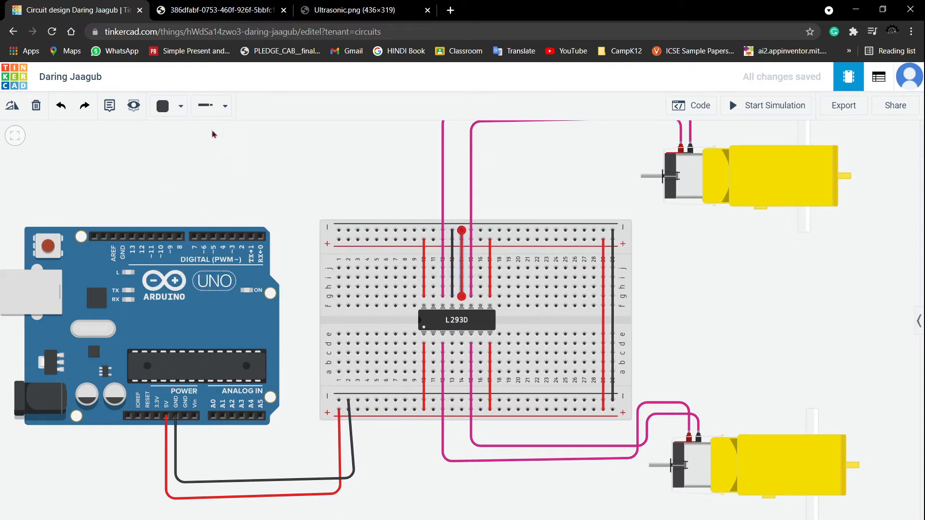
left_click(180, 106)
left_click(178, 144)
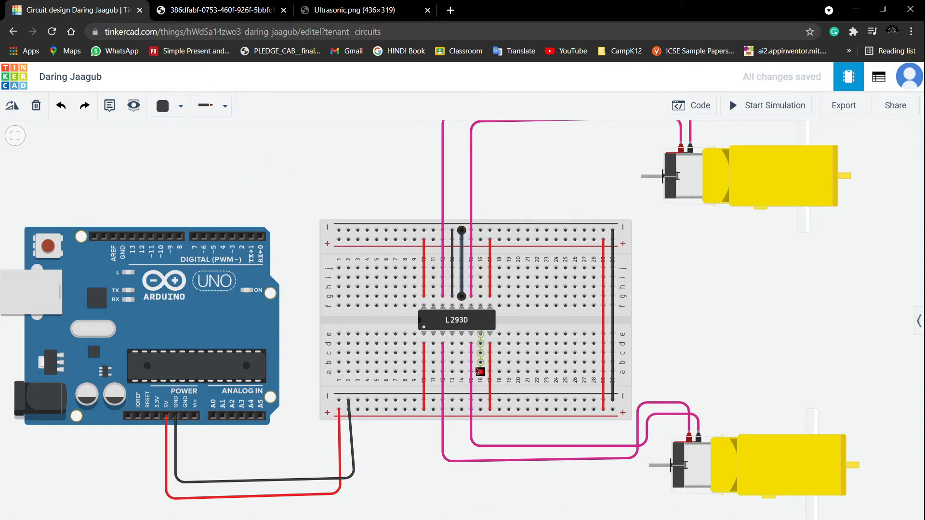
- Connect the two middle lower-side L293D pins to the lower negative rail with black wires
left_click(452, 343)
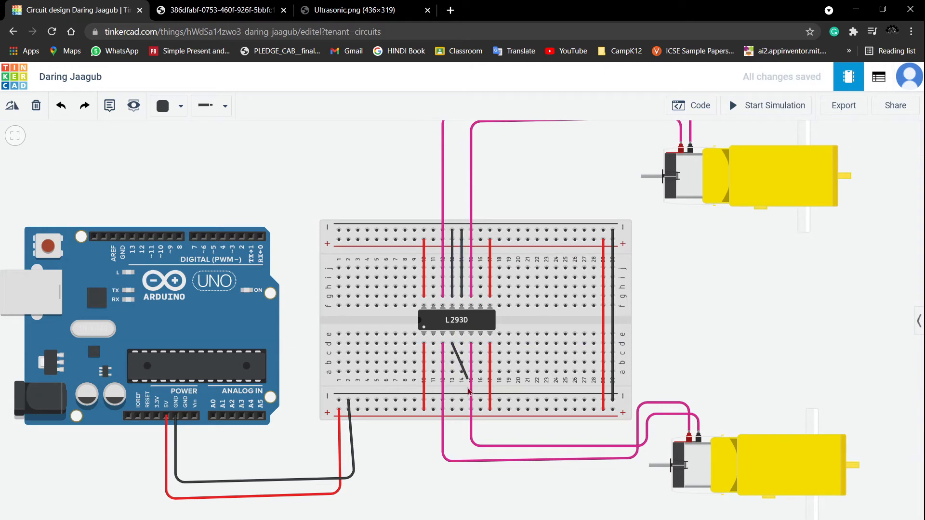
left_click(452, 400)
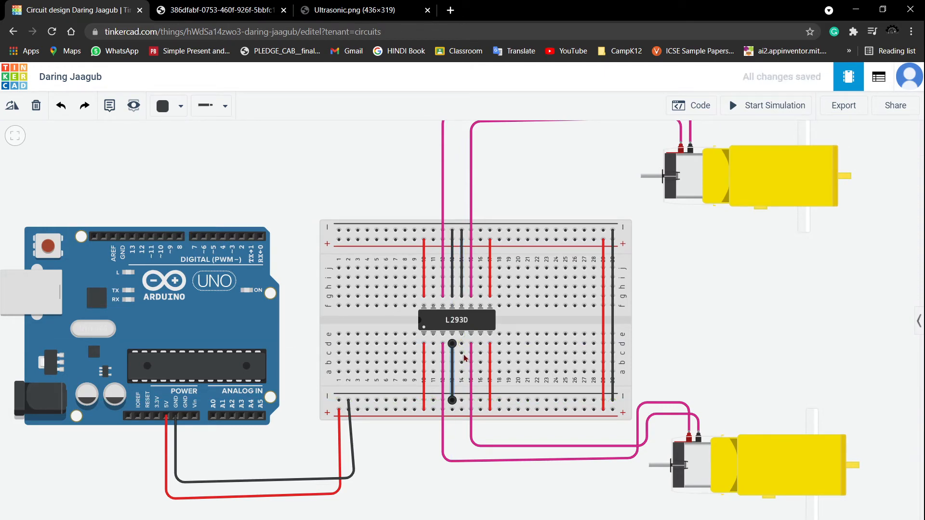
left_click(461, 343)
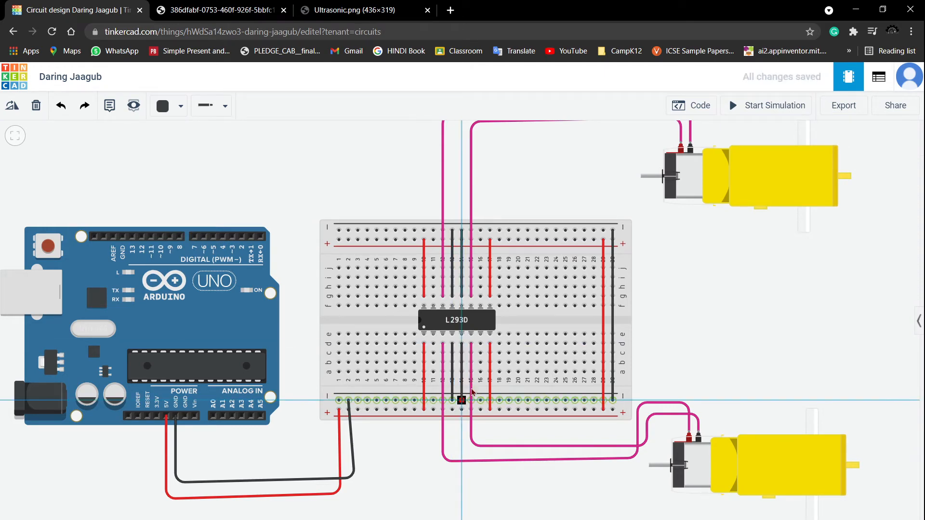
left_click(461, 400)
- Run a yellow wire from Arduino digital pin 8 around the board to the second lower-side L293D pin
scroll(796, 311, "up", 2)
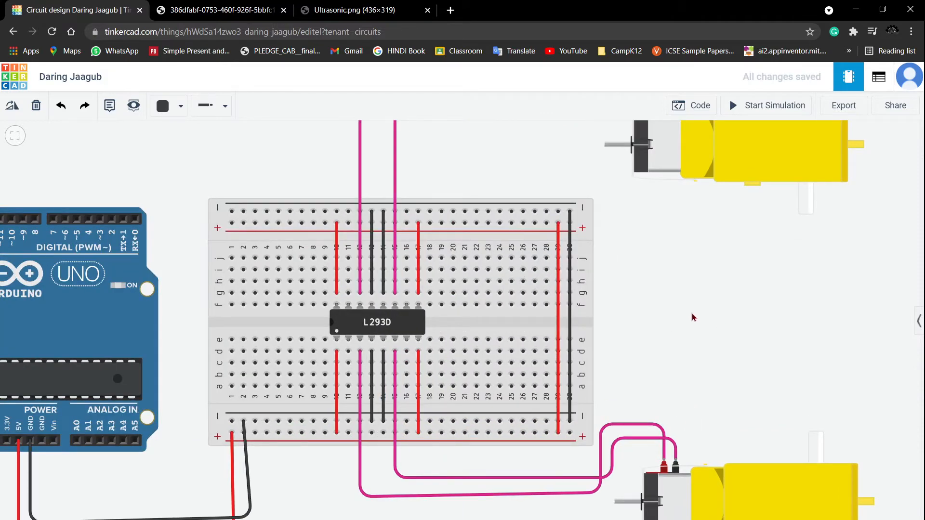
scroll(692, 317, "down", 3)
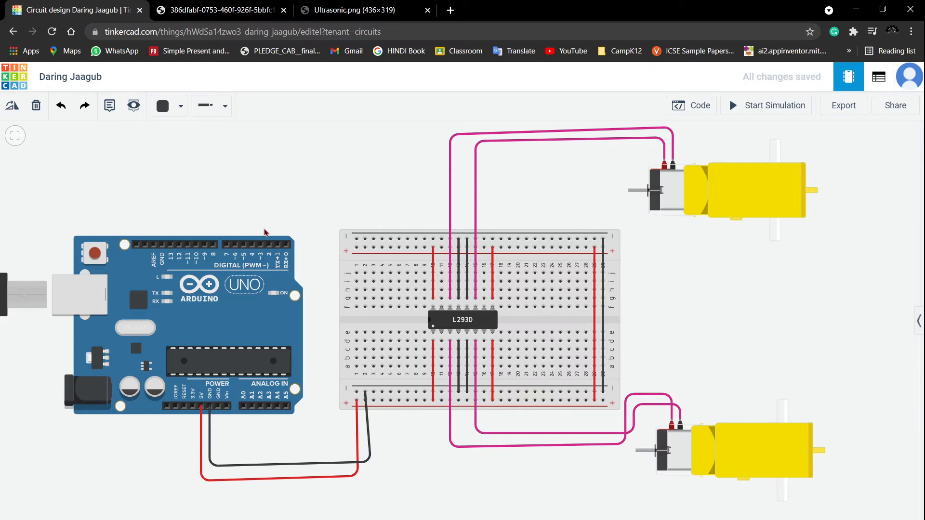
scroll(264, 233, "up", 2)
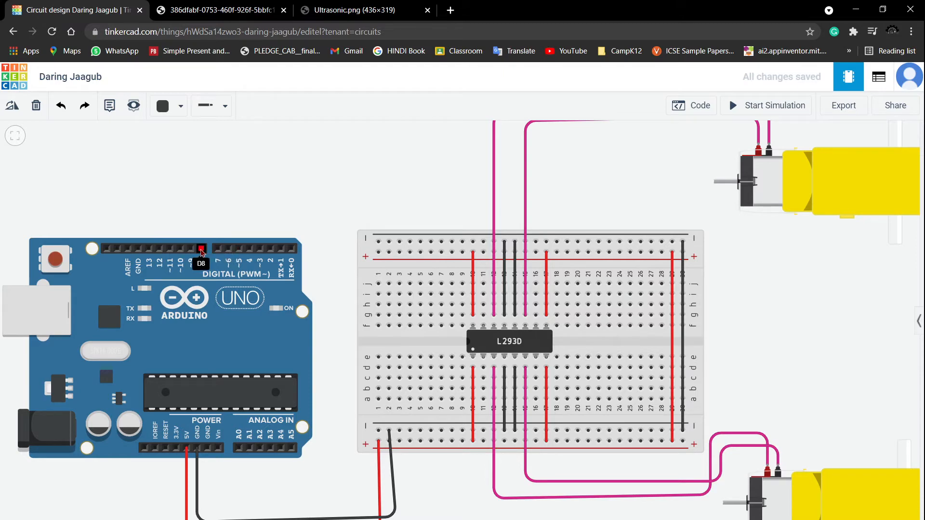
left_click(201, 249)
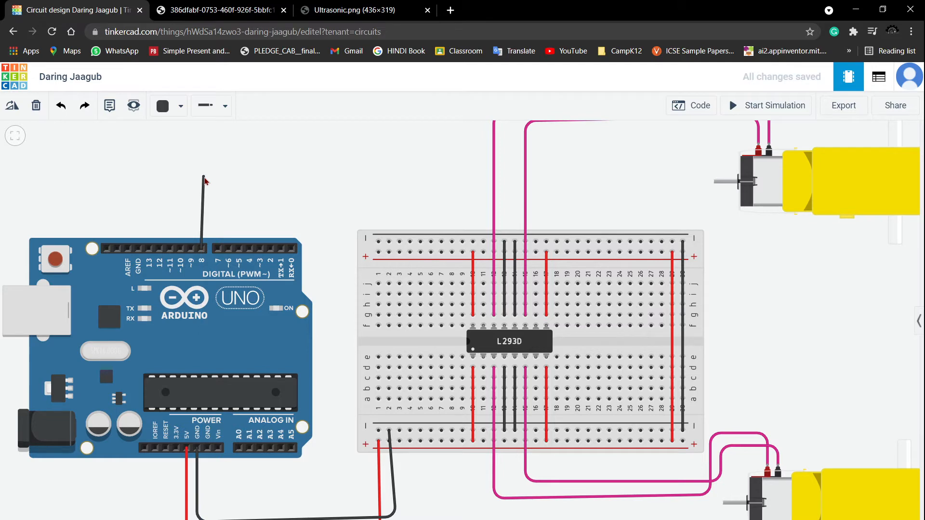
left_click(164, 106)
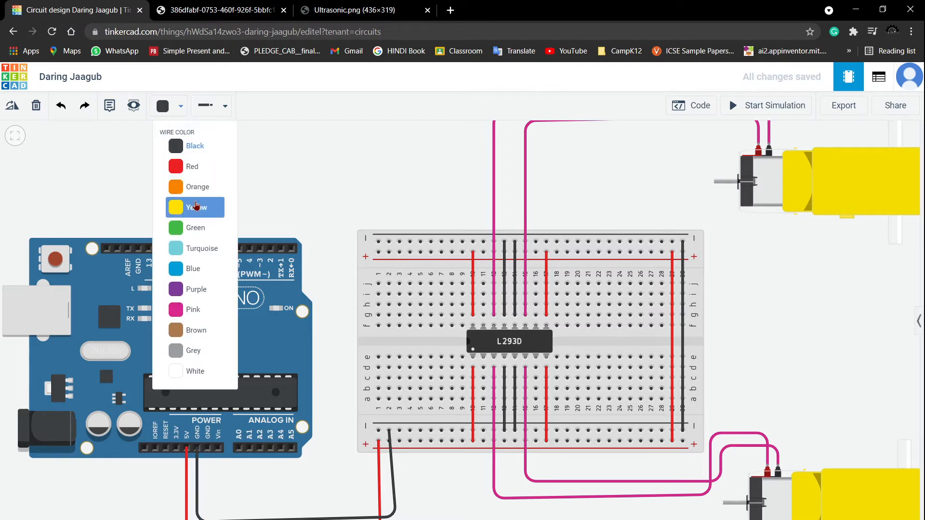
left_click(196, 209)
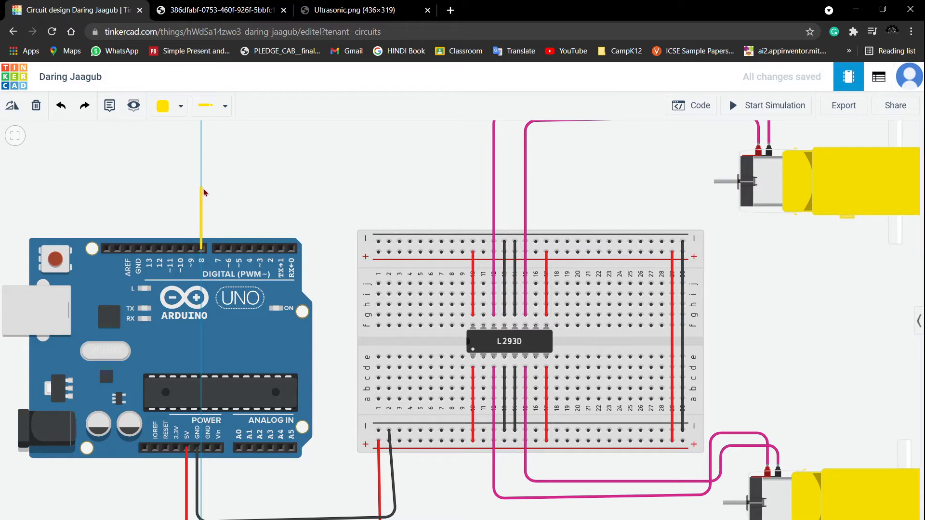
left_click(202, 190)
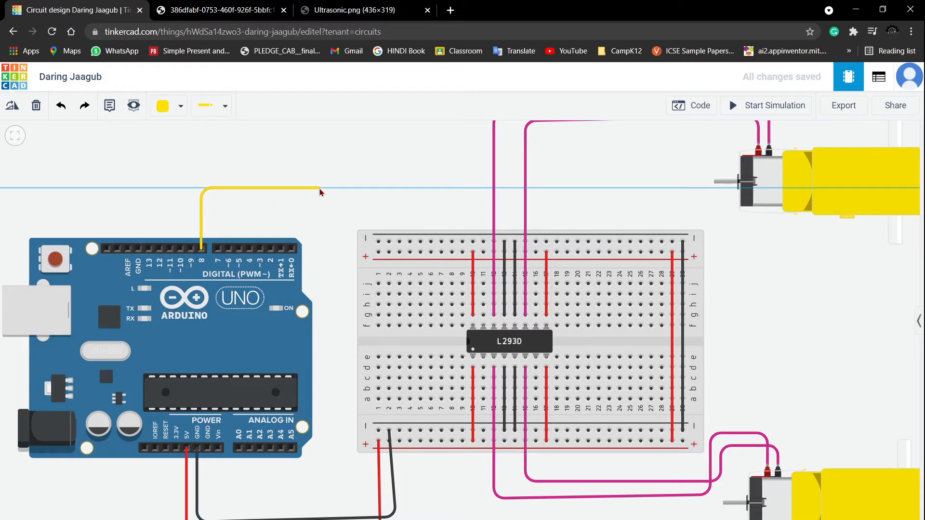
left_click(319, 188)
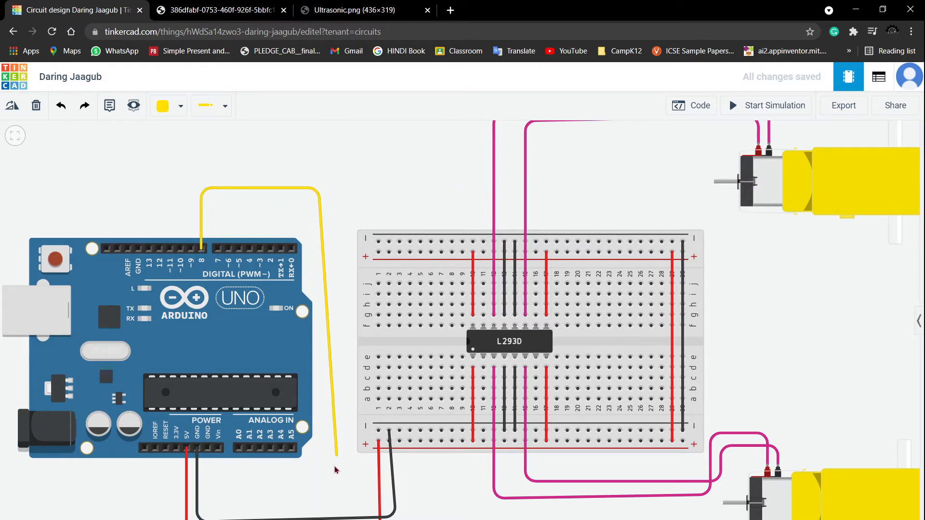
left_click(318, 481)
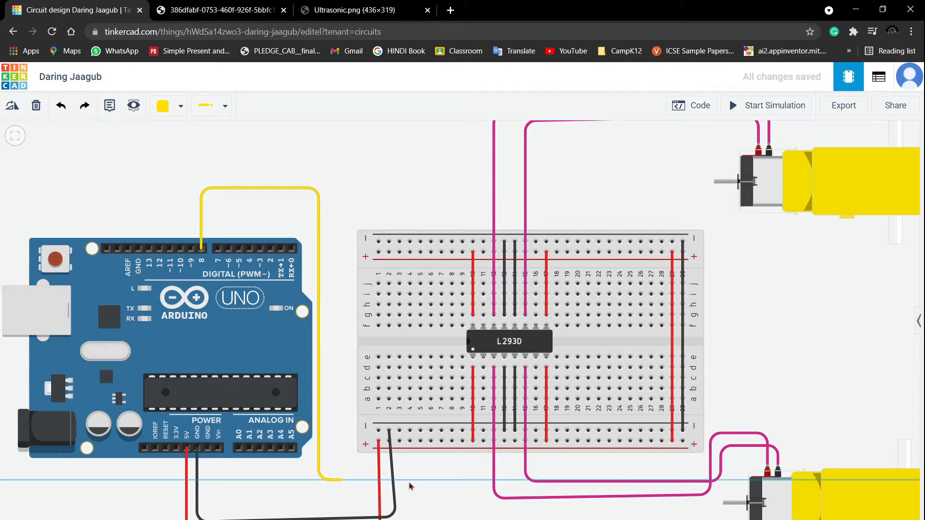
left_click(482, 480)
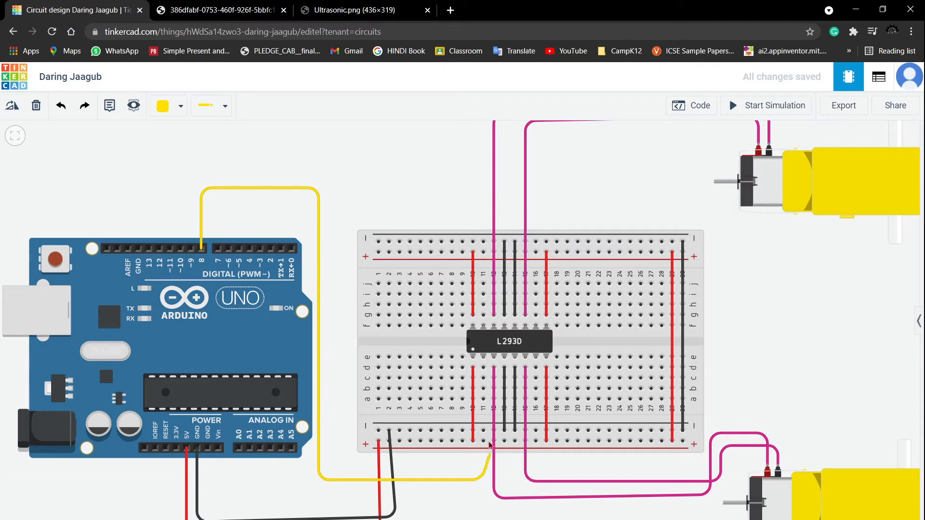
left_click(483, 368)
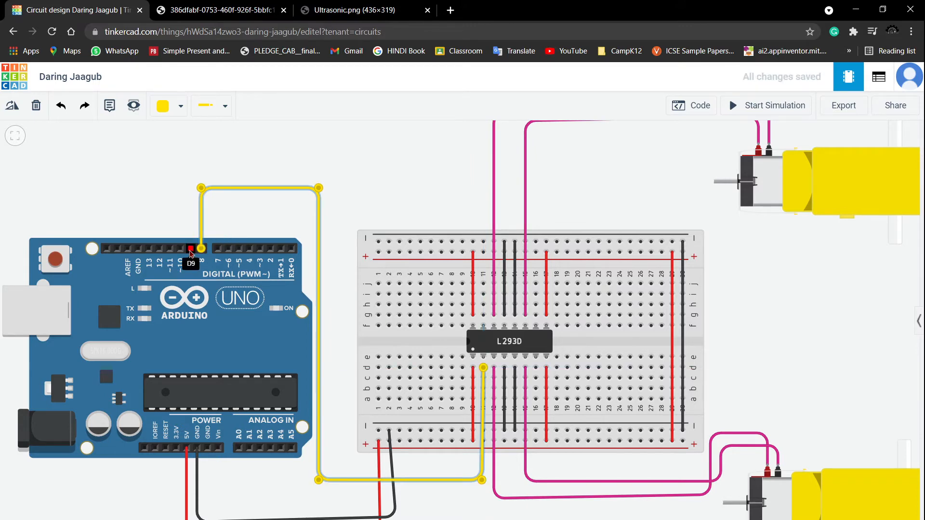
- Run a yellow wire from Arduino digital pin 9 to the seventh lower-side L293D pin and tidy its bends
left_click(190, 251)
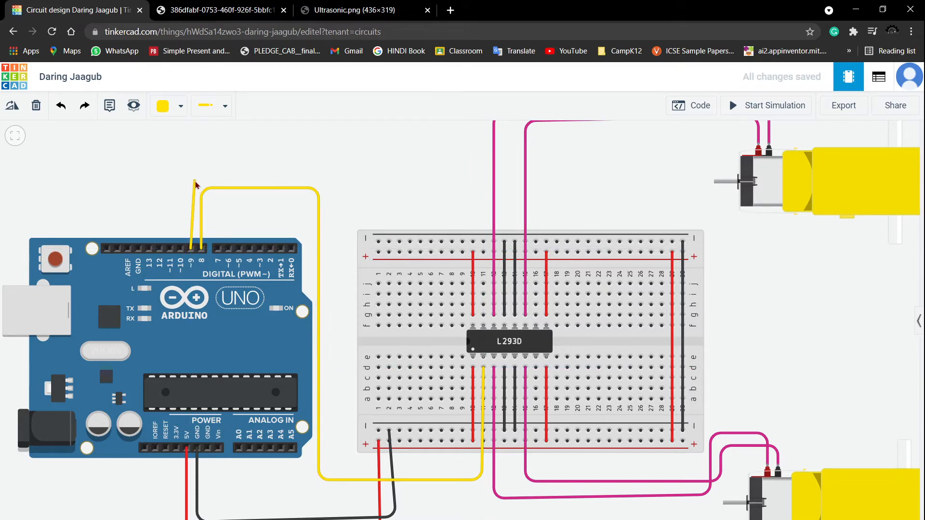
left_click(193, 183)
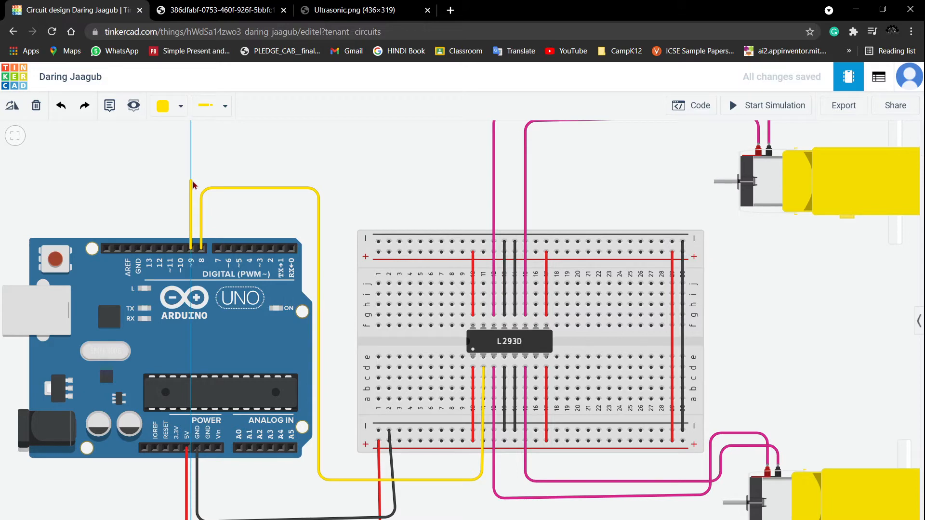
left_click(333, 182)
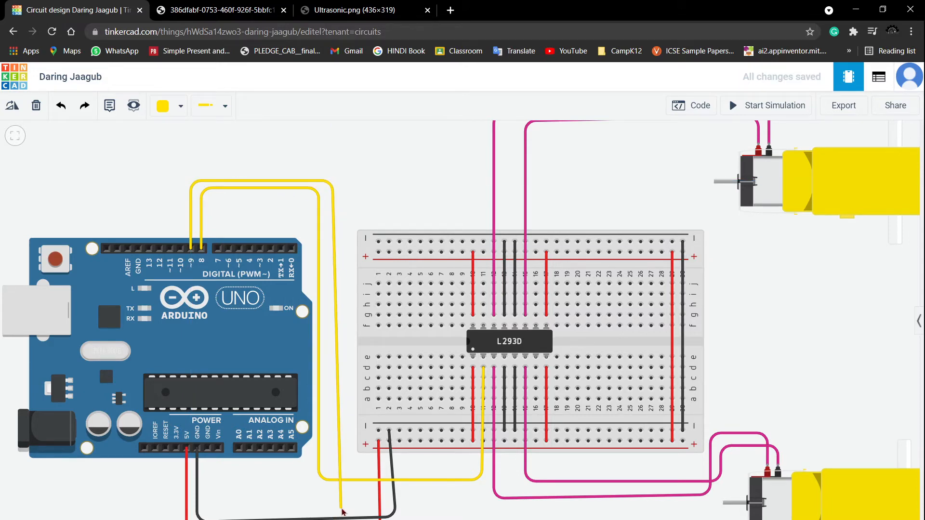
left_click(338, 502)
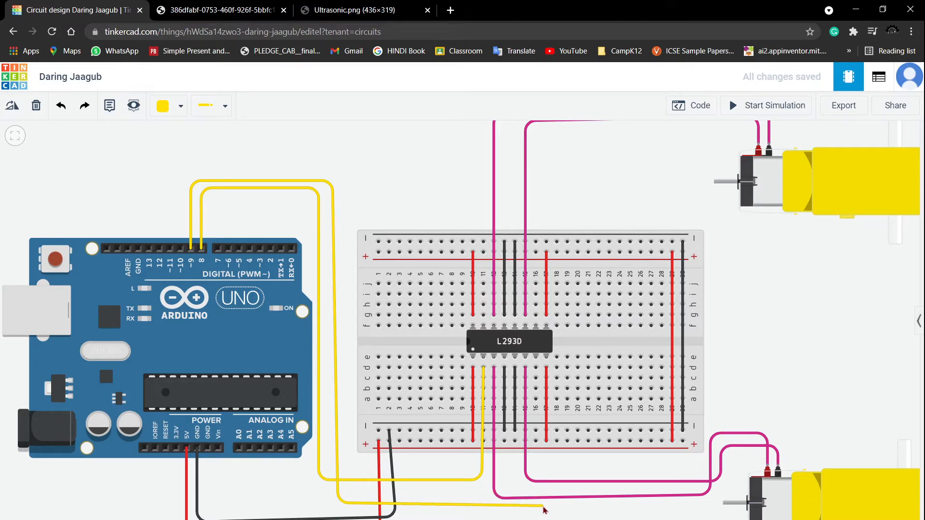
left_click(541, 499)
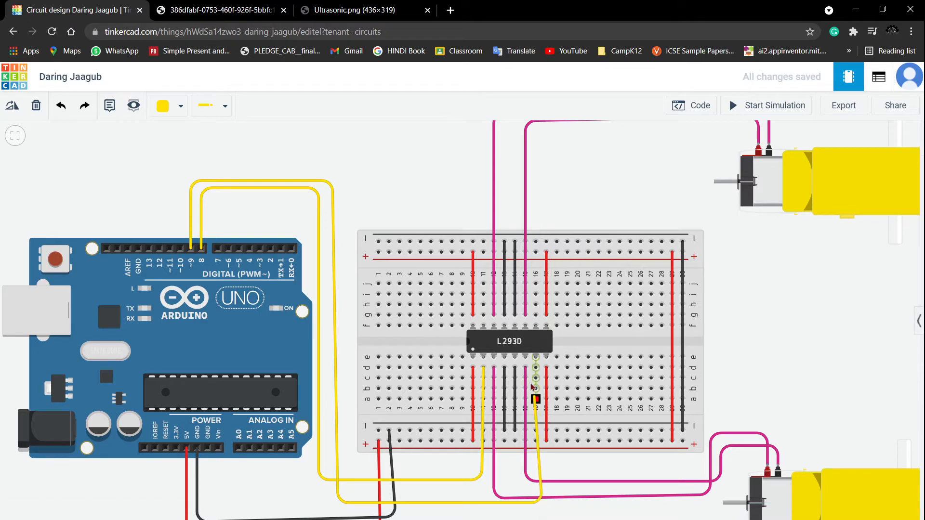
left_click(536, 369)
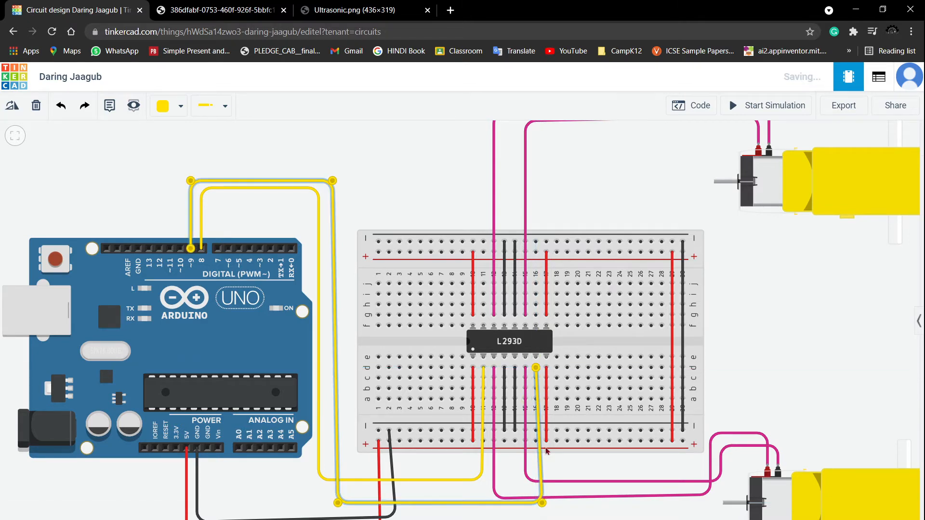
left_click_drag(542, 506, 538, 514)
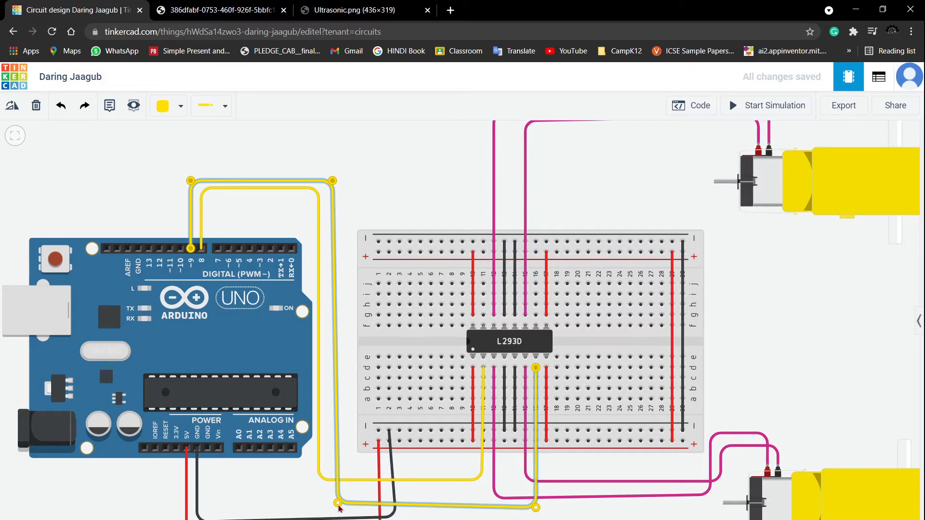
left_click_drag(339, 504, 340, 509)
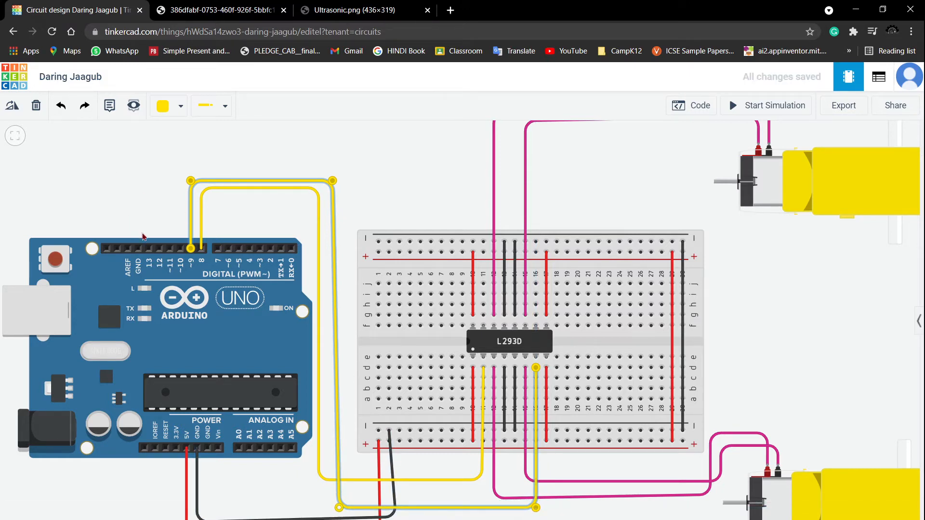
- Run a yellow wire from Arduino digital pin 10 over the top to the upper-side L293D pin beside the right end
left_click(180, 248)
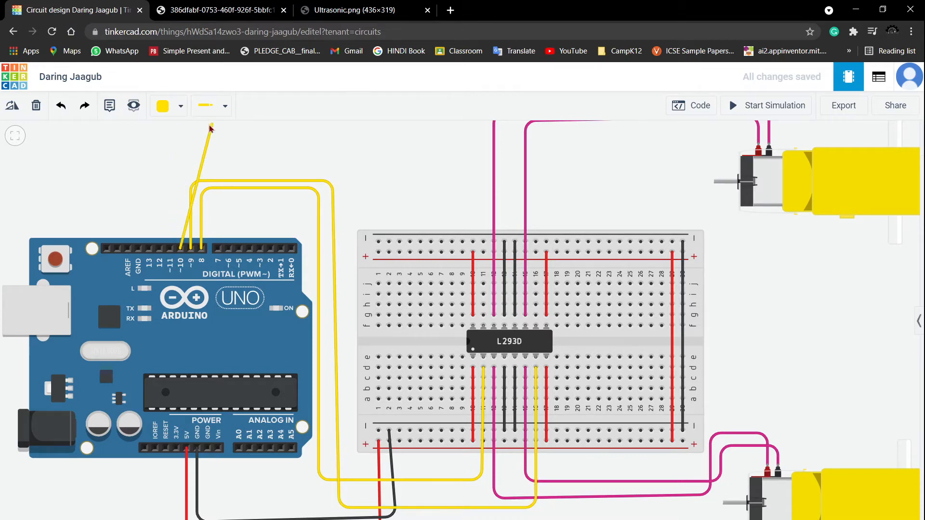
left_click(180, 162)
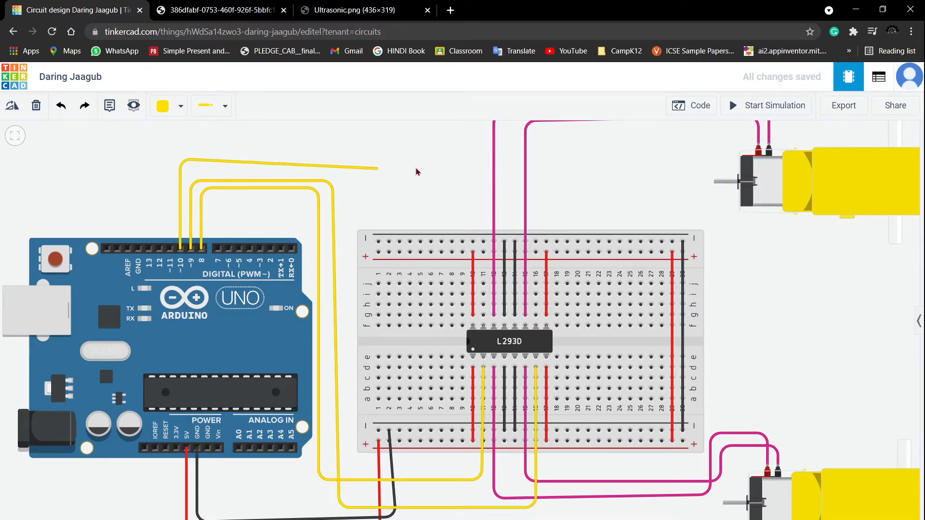
left_click(533, 164)
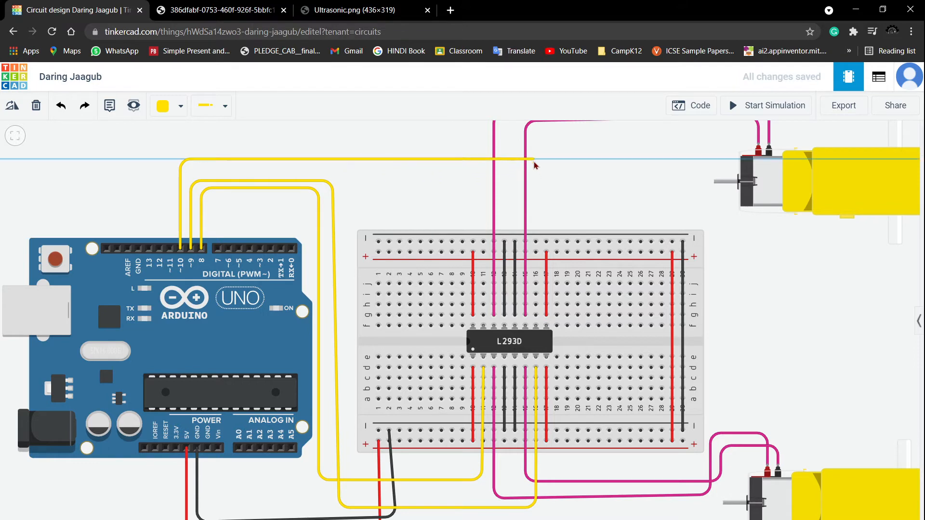
left_click(536, 315)
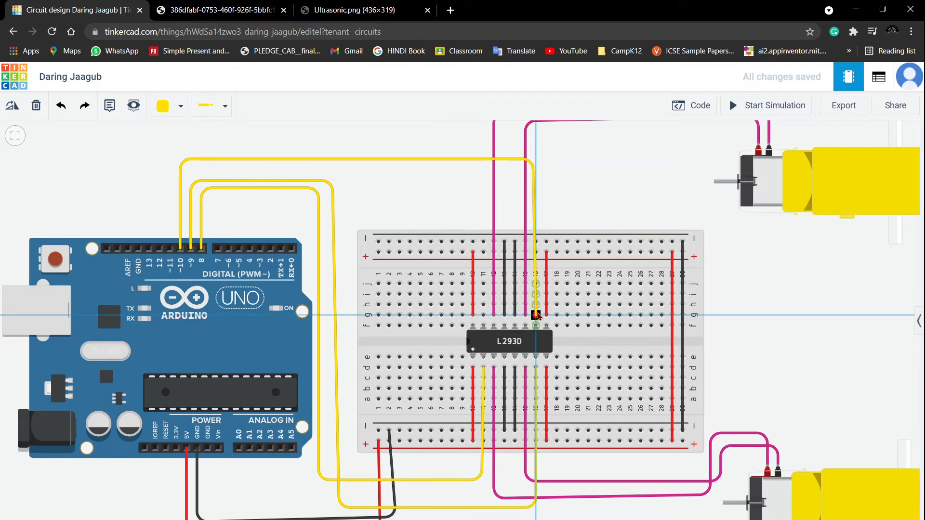
- Run a yellow wire from Arduino digital pin 11 over the top to the second upper-side L293D pin from the left, tidying its bend
left_click(169, 248)
left_click(170, 249)
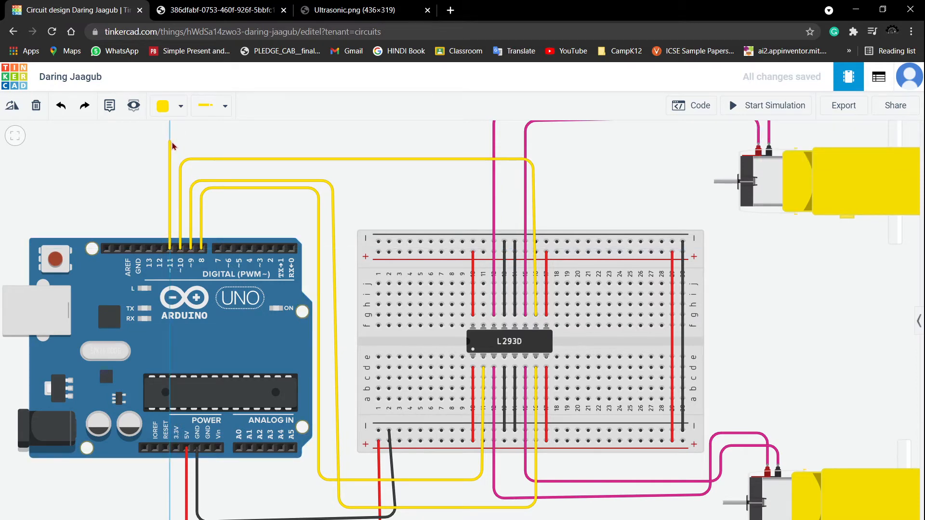
left_click(171, 143)
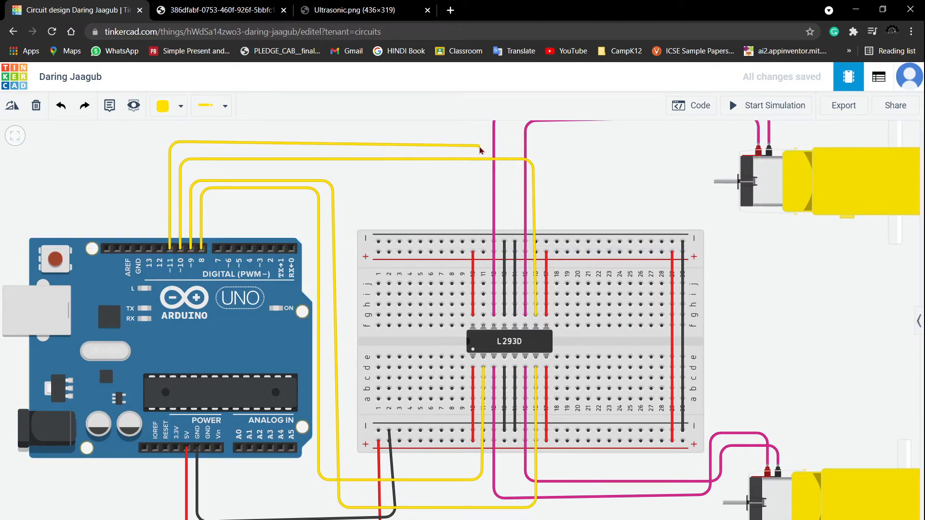
left_click(480, 147)
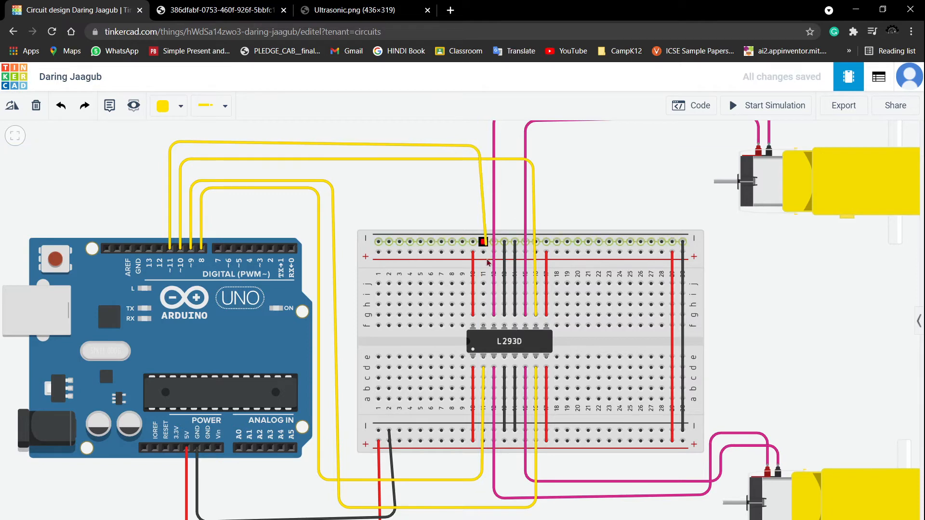
left_click(483, 316)
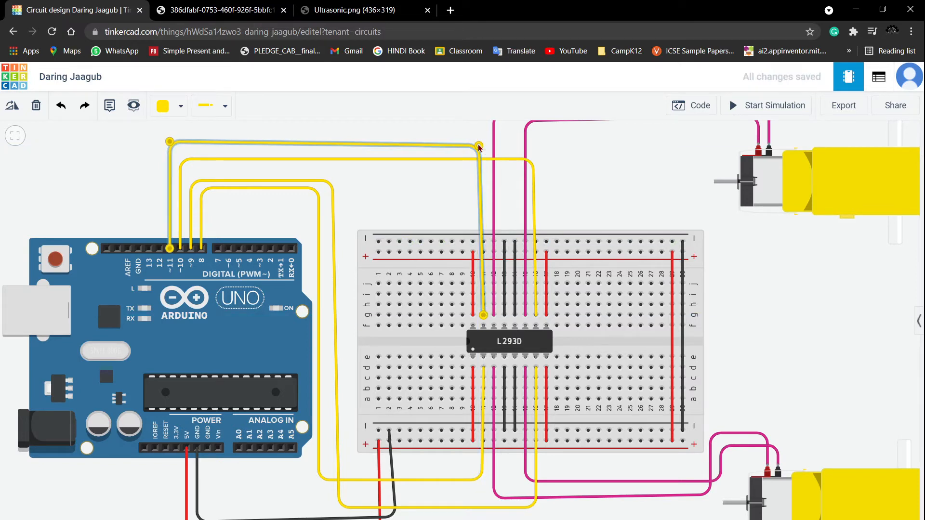
left_click_drag(478, 147, 483, 147)
left_click(438, 203)
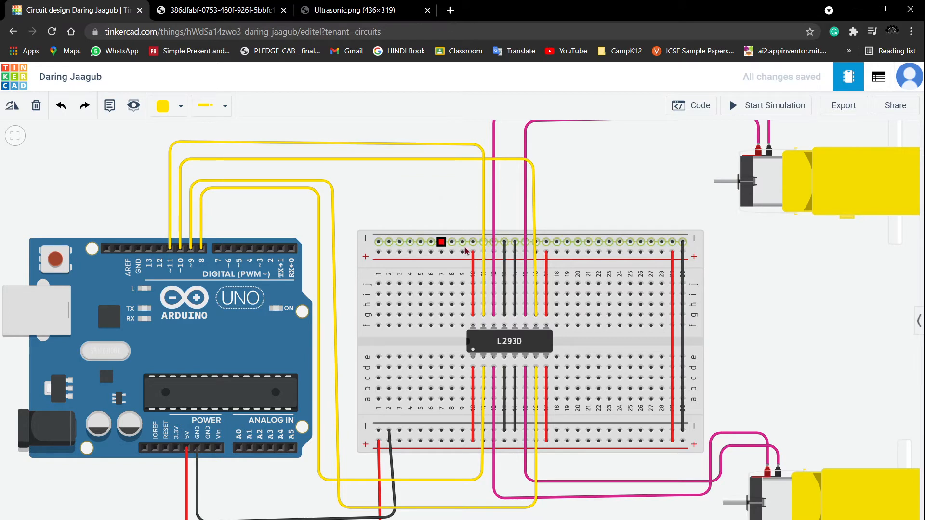
- Search the components for the ultrasonic distance sensor and place it above the Arduino
scroll(769, 309, "down", 2)
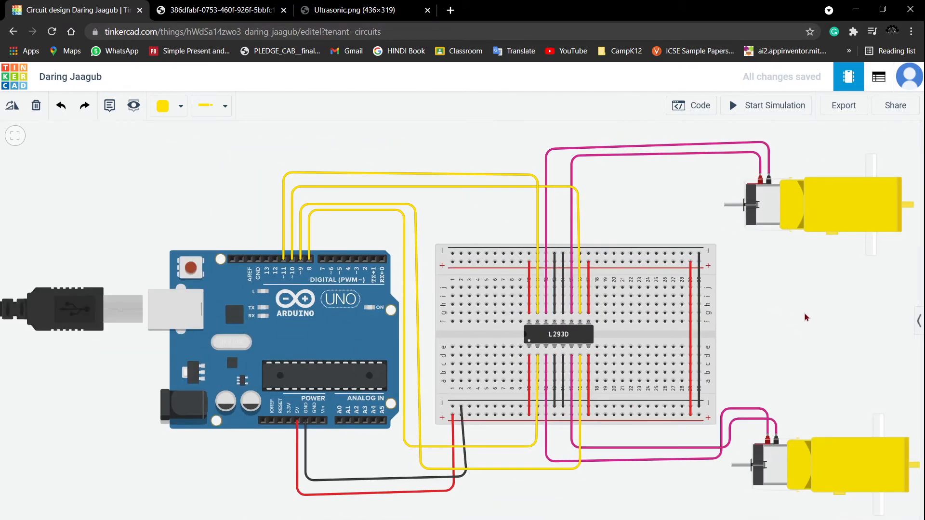
scroll(806, 317, "down", 2)
left_click_drag(806, 318, 630, 278)
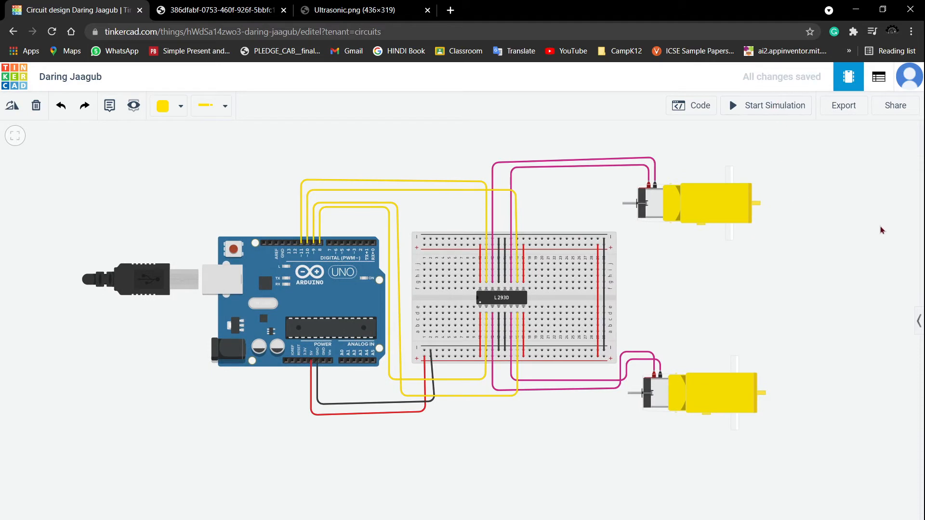
left_click(919, 327)
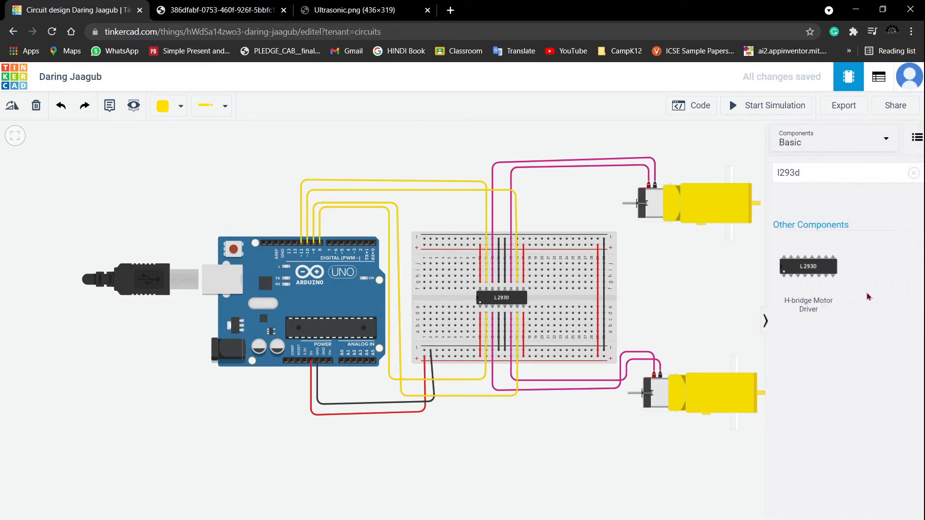
left_click(802, 175)
key("BackSpace")
key("BackSpace")
key("BackSpace")
key("BackSpace")
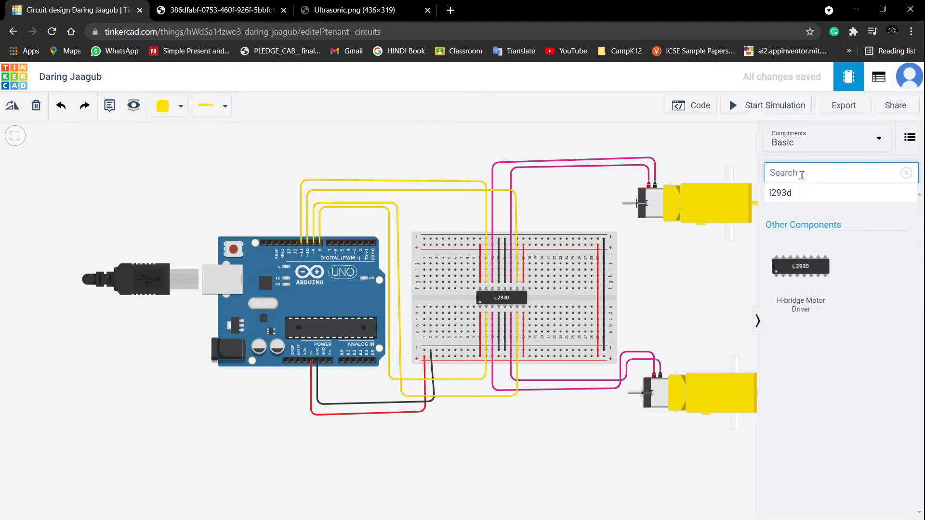
type("ul")
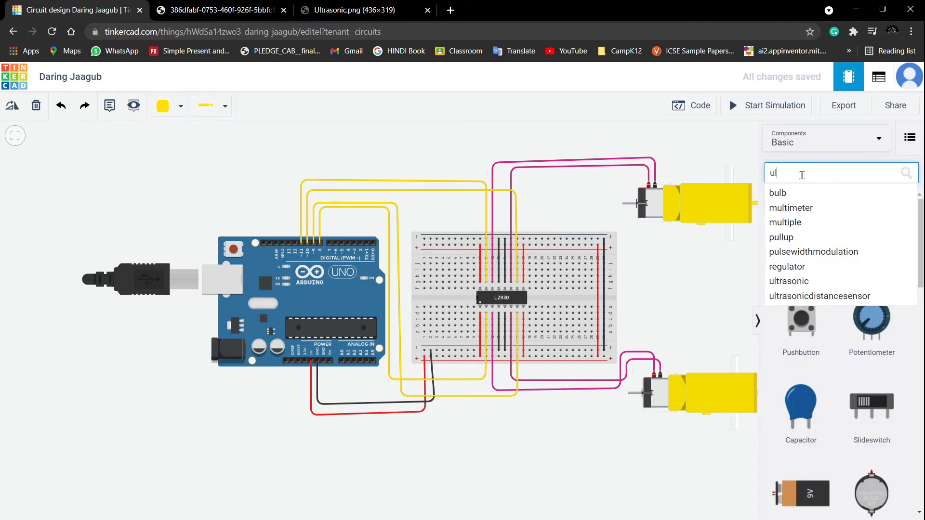
type("t")
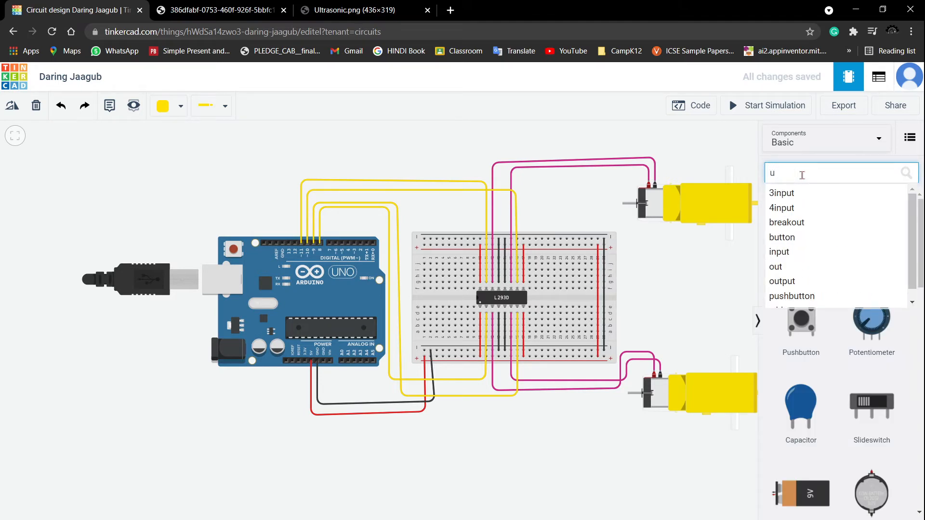
type("lta")
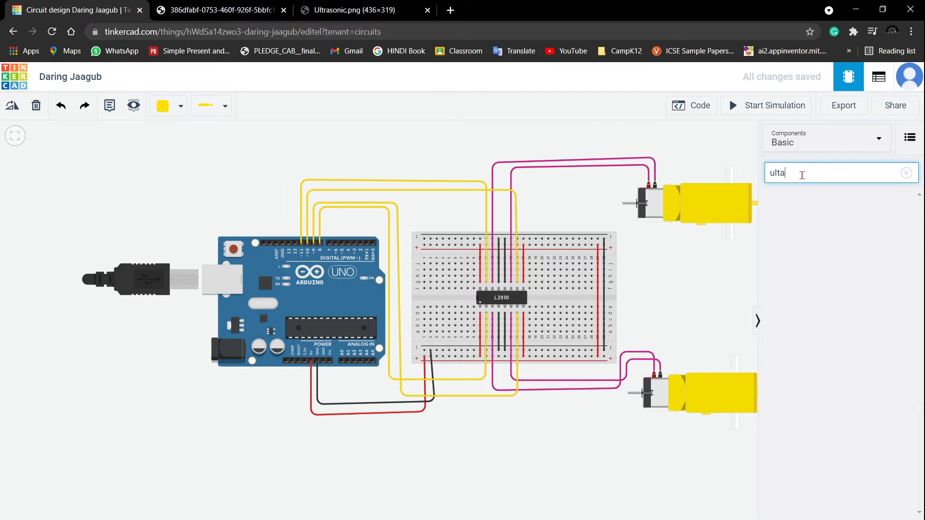
key("BackSpace")
key("BackSpace")
key("BackSpace")
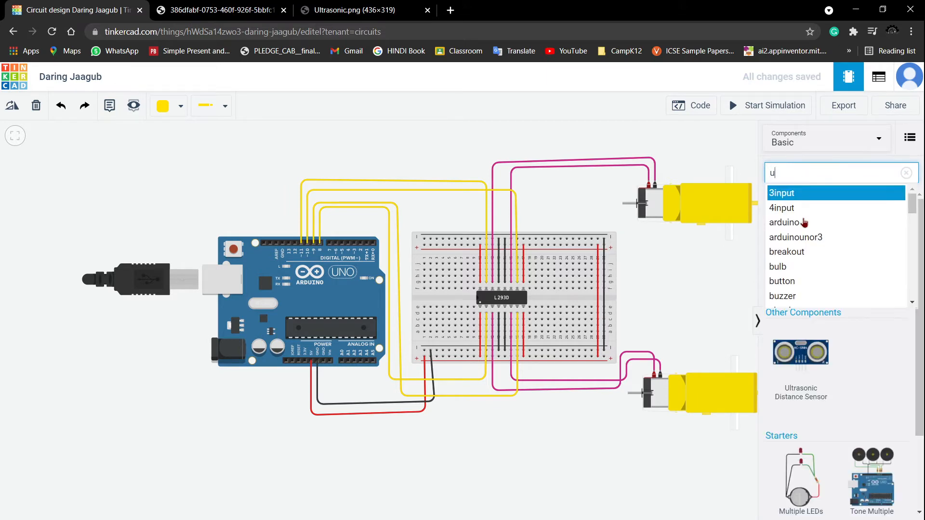
scroll(809, 255, "down", 1)
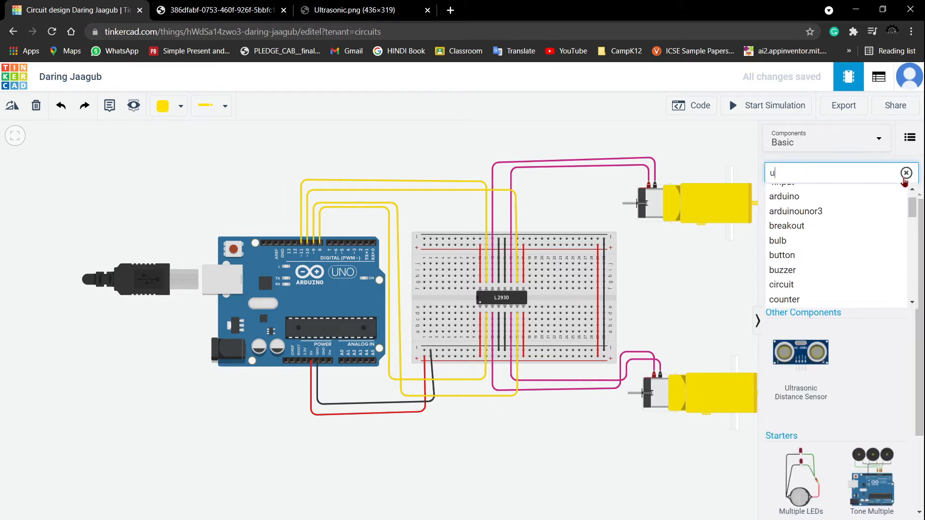
left_click(876, 343)
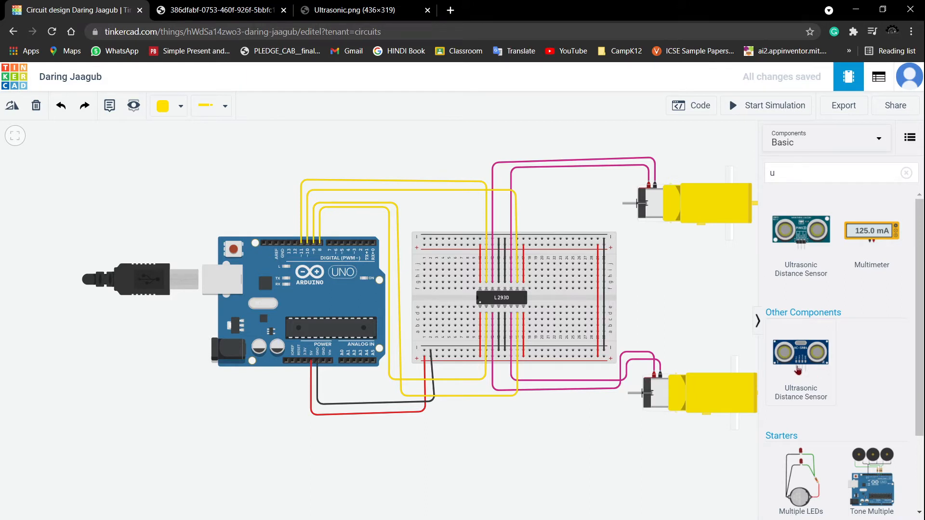
left_click_drag(810, 367, 239, 172)
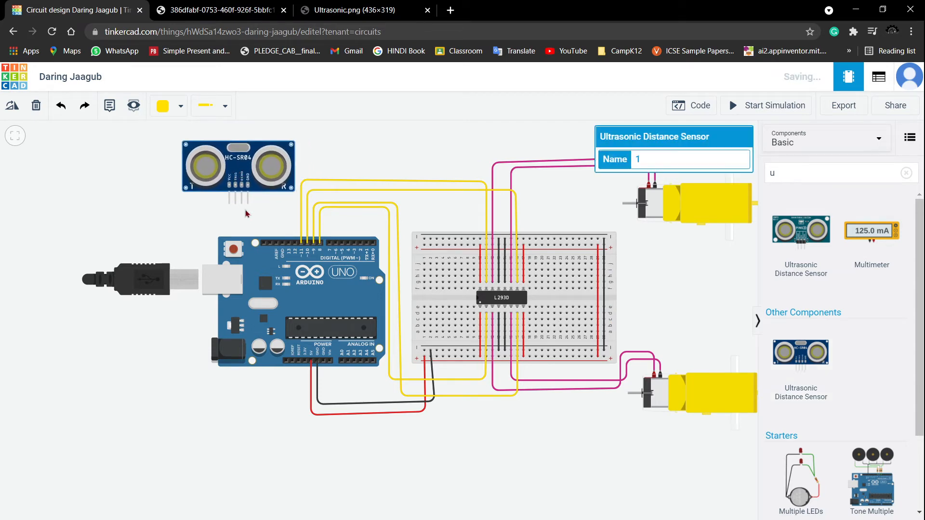
- Connect the sensor's GND pin to the breadboard's upper negative rail with a black wire
scroll(251, 217, "up", 3)
left_click_drag(266, 232, 351, 305)
scroll(293, 271, "up", 2)
scroll(288, 217, "up", 1)
scroll(288, 217, "up", 1)
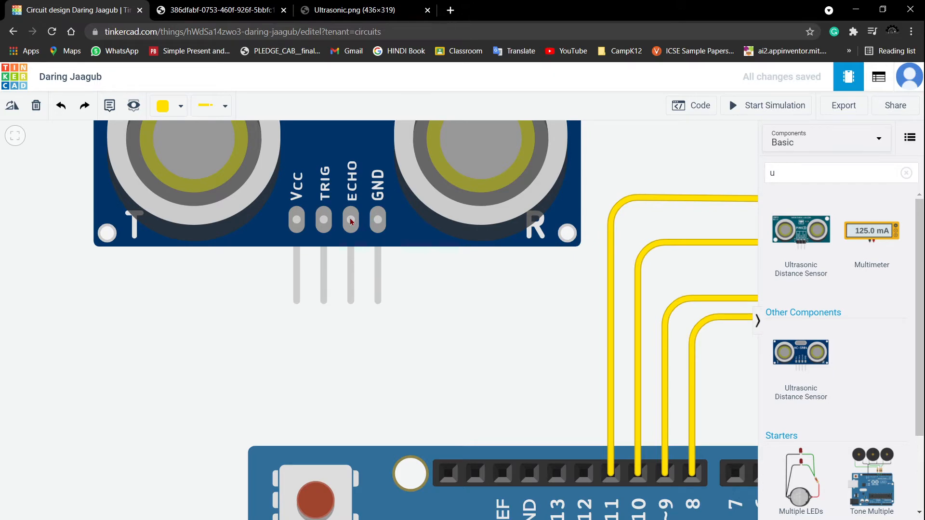
scroll(407, 295, "down", 5)
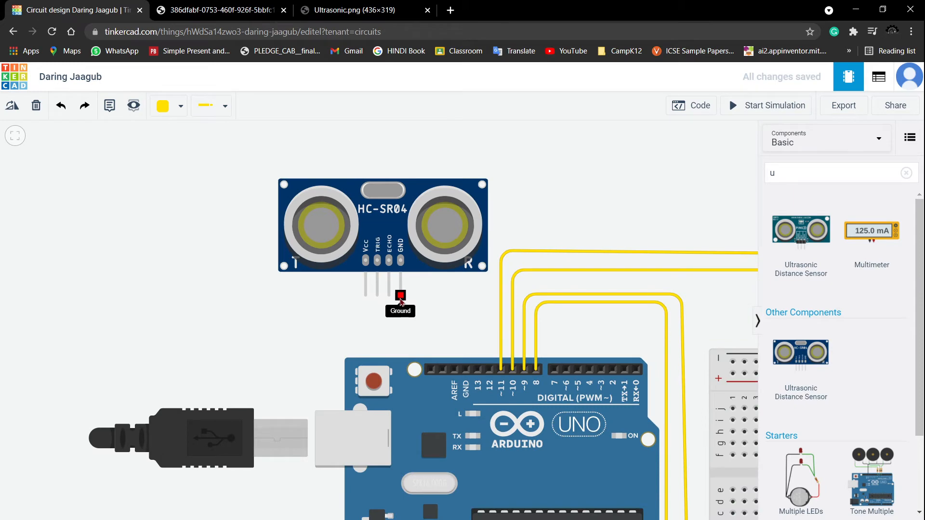
left_click(173, 106)
left_click(191, 141)
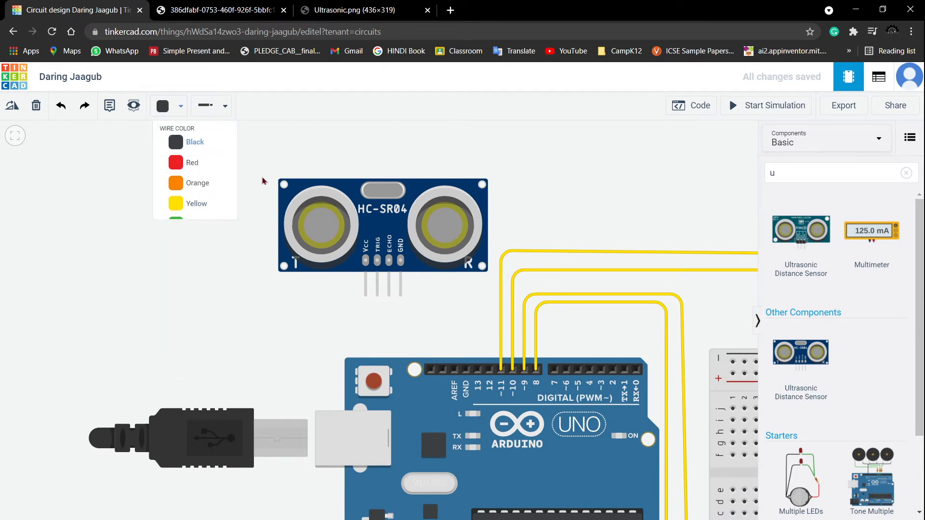
left_click(400, 294)
left_click(401, 324)
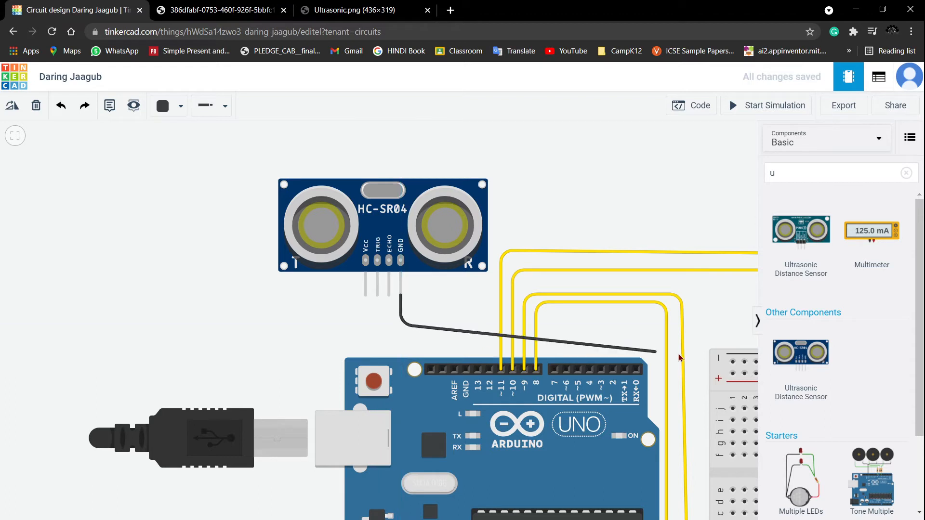
left_click(733, 327)
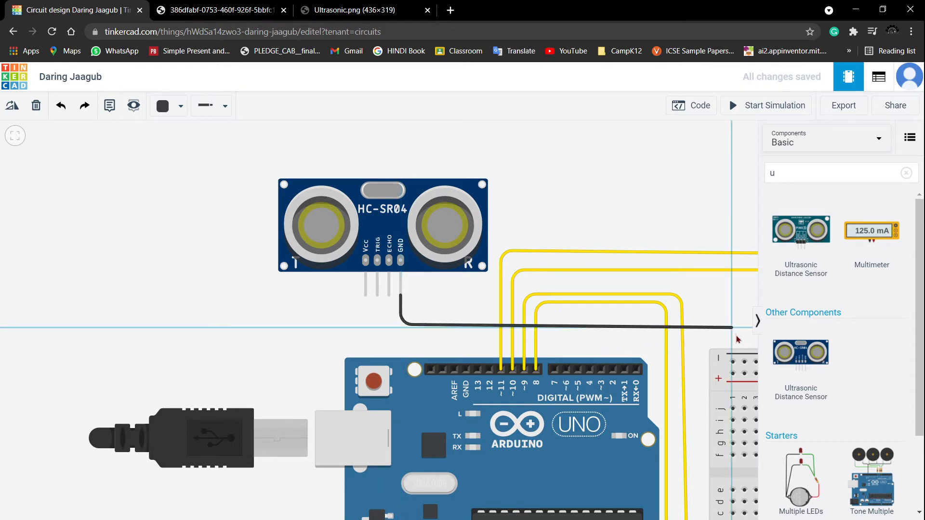
left_click(724, 355)
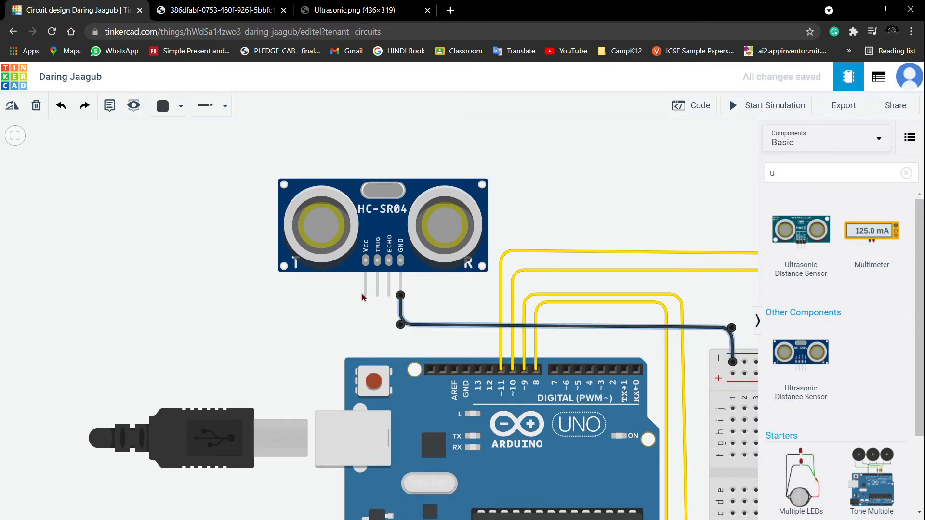
- Run a red wire from the sensor's Vcc pin to the breadboard's upper positive rail
left_click(163, 105)
left_click(181, 160)
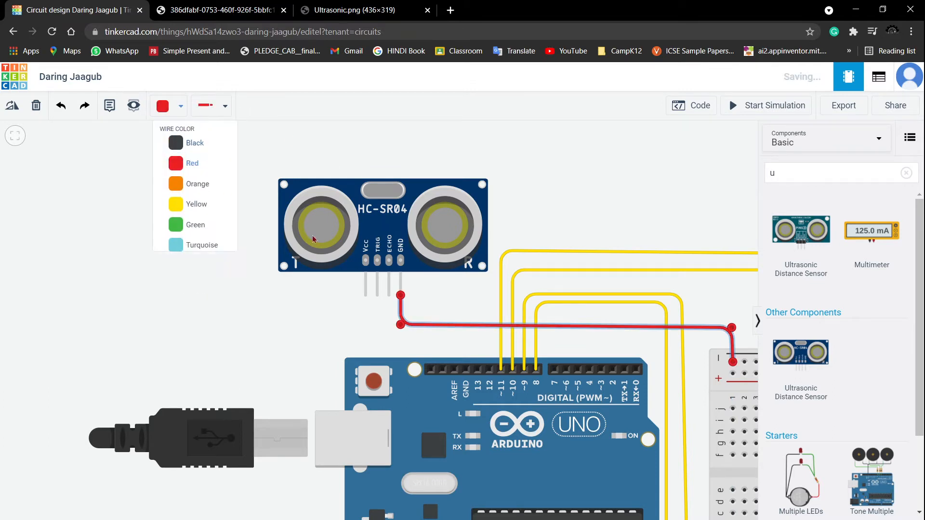
left_click(365, 294)
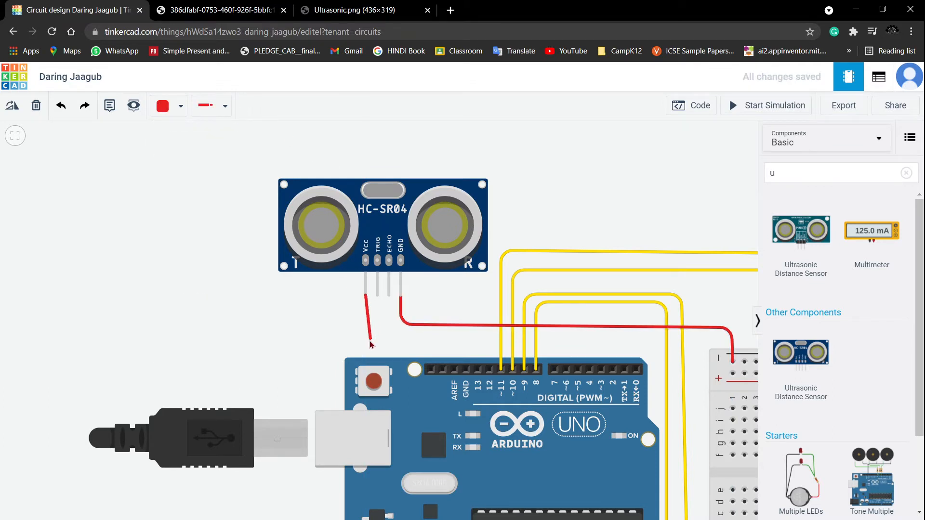
left_click(368, 347)
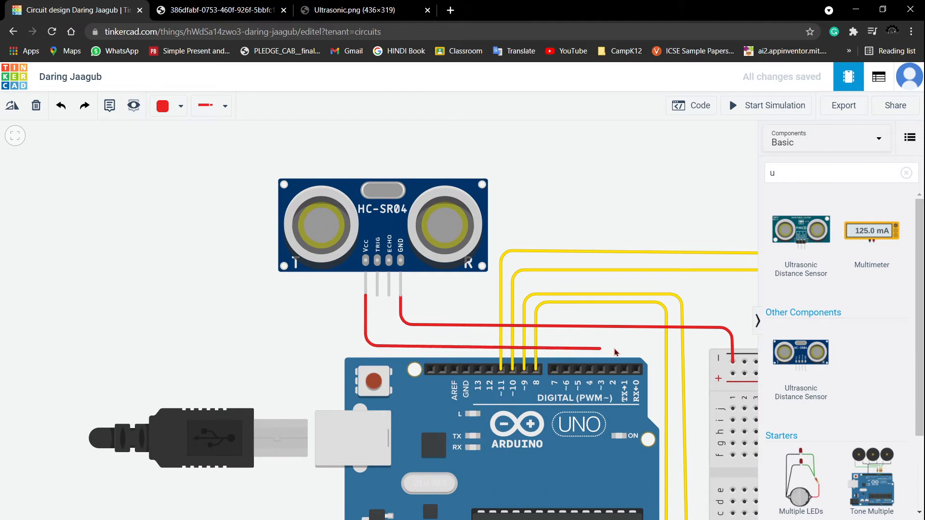
left_click(697, 346)
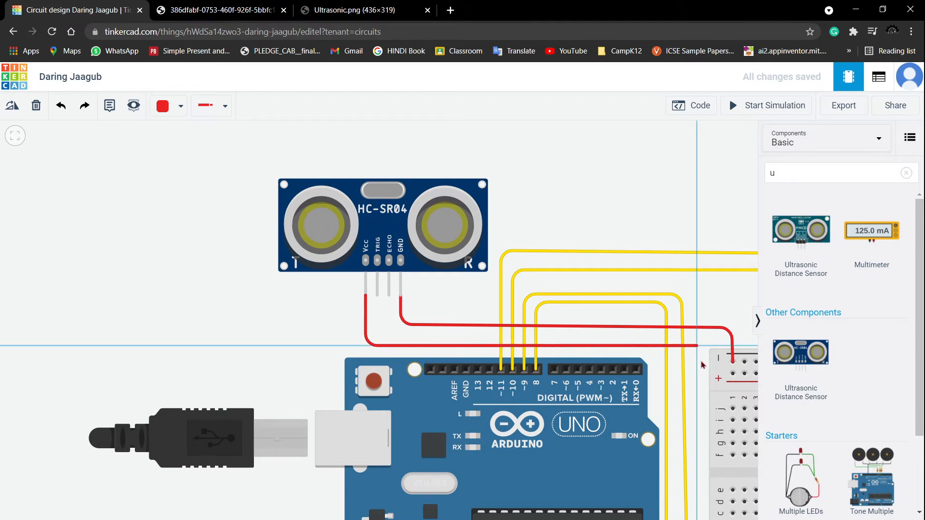
left_click(697, 375)
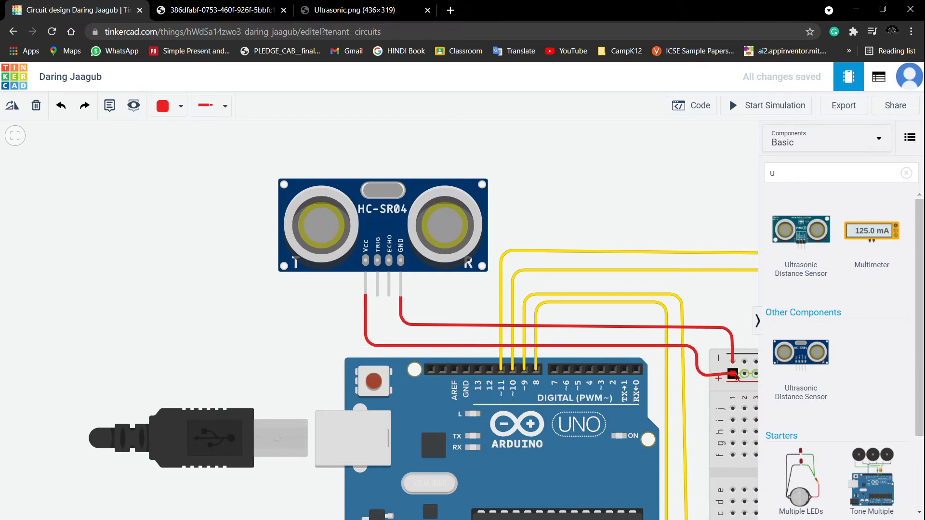
left_click(732, 374)
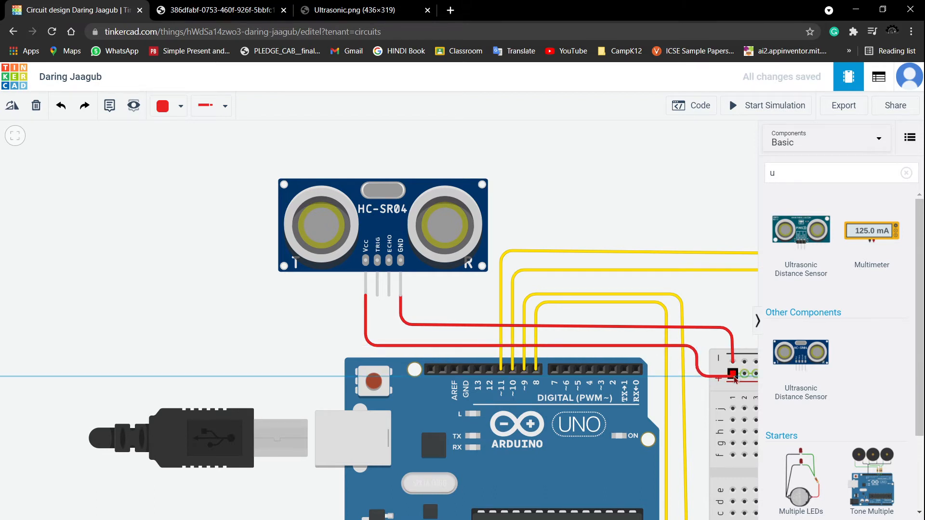
- Recolor the sensor's ground wire black
left_click(732, 347)
left_click(169, 107)
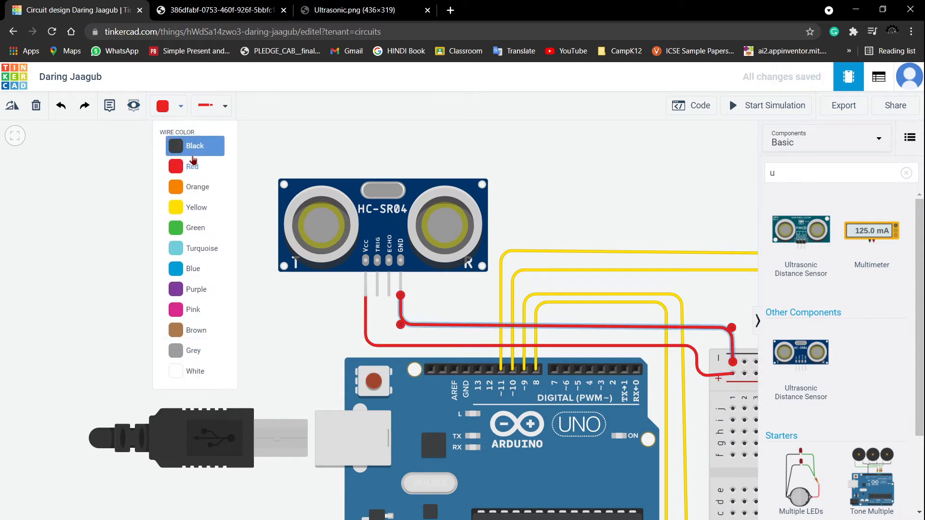
left_click(196, 154)
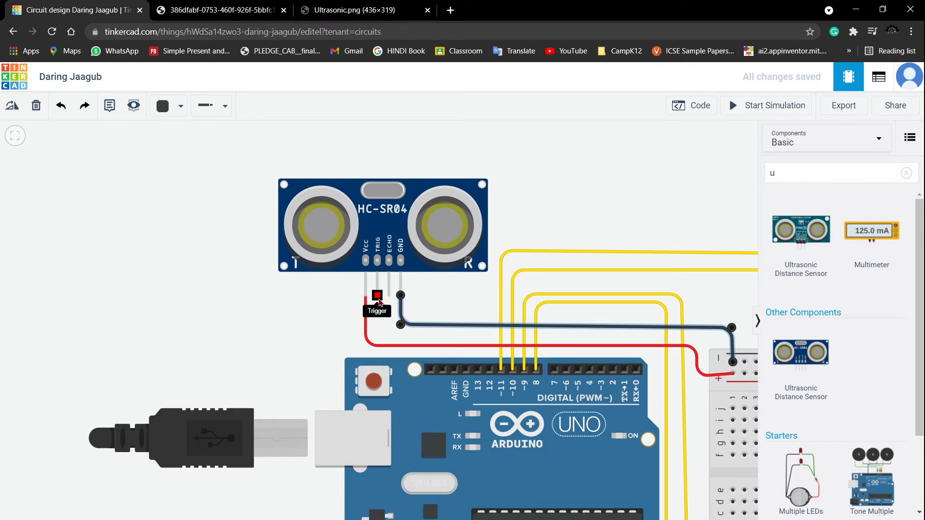
left_click(180, 106)
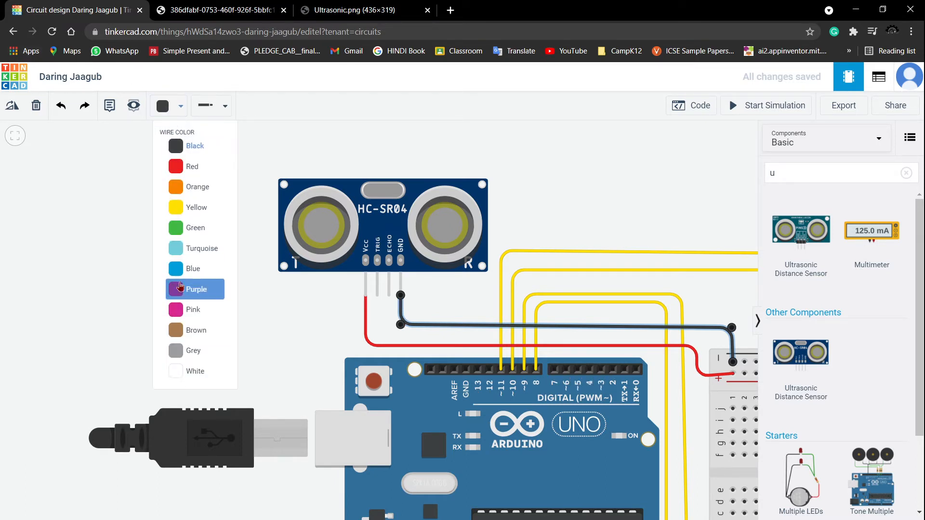
left_click(188, 309)
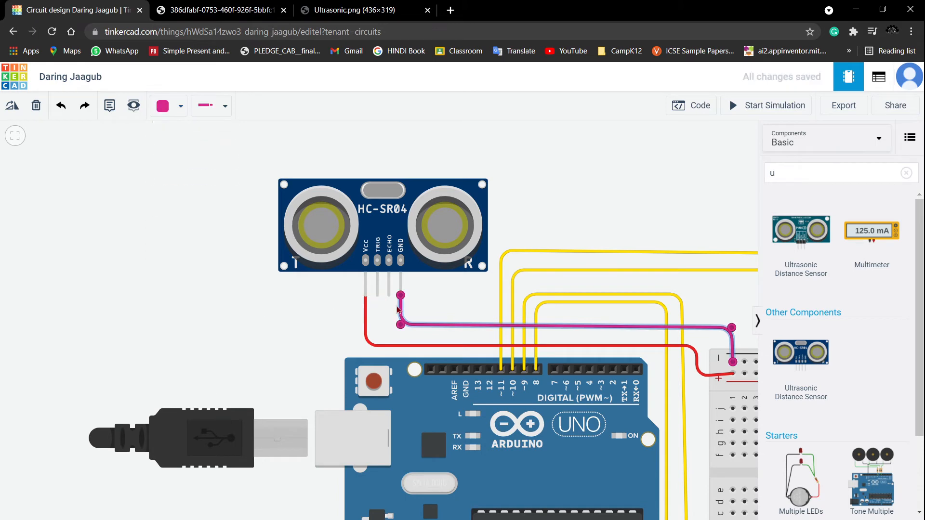
left_click(180, 106)
left_click(189, 147)
left_click(212, 195)
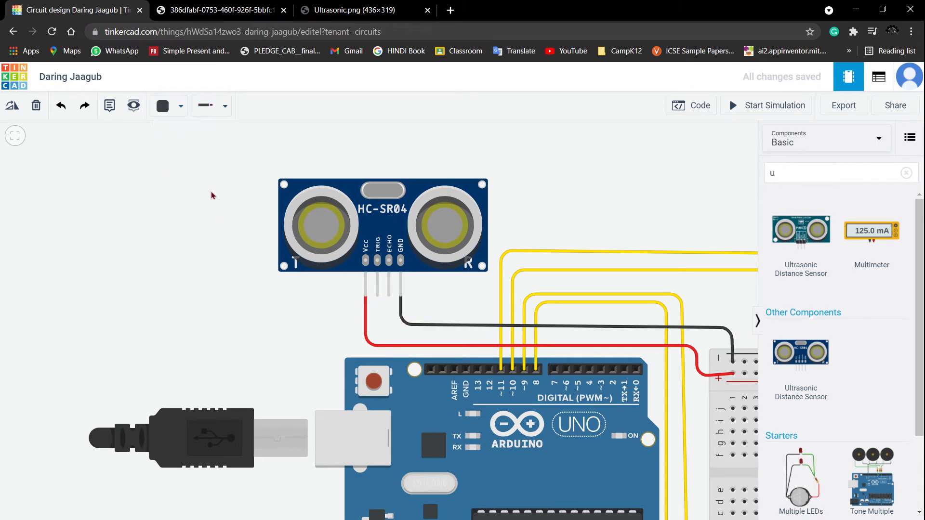
- Run a pink wire from the sensor's Trig pin to Arduino digital pin 13
left_click(181, 106)
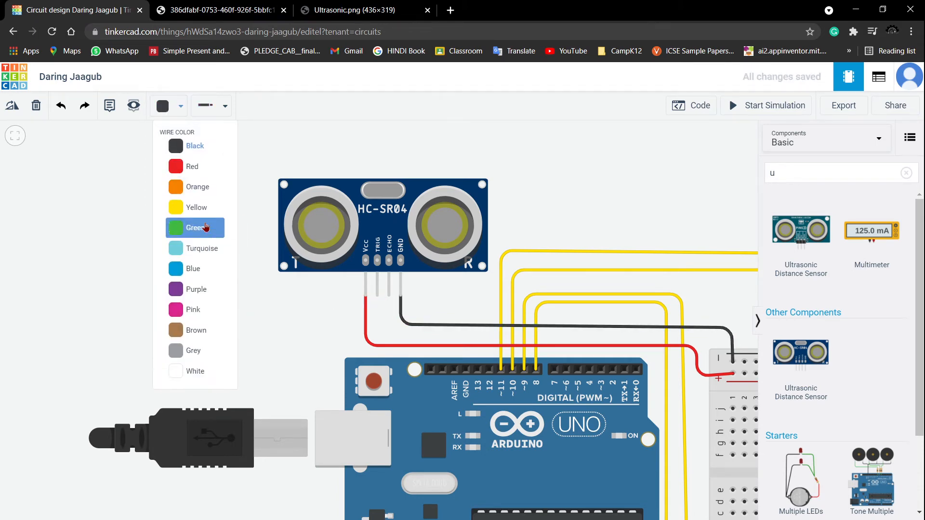
left_click(192, 309)
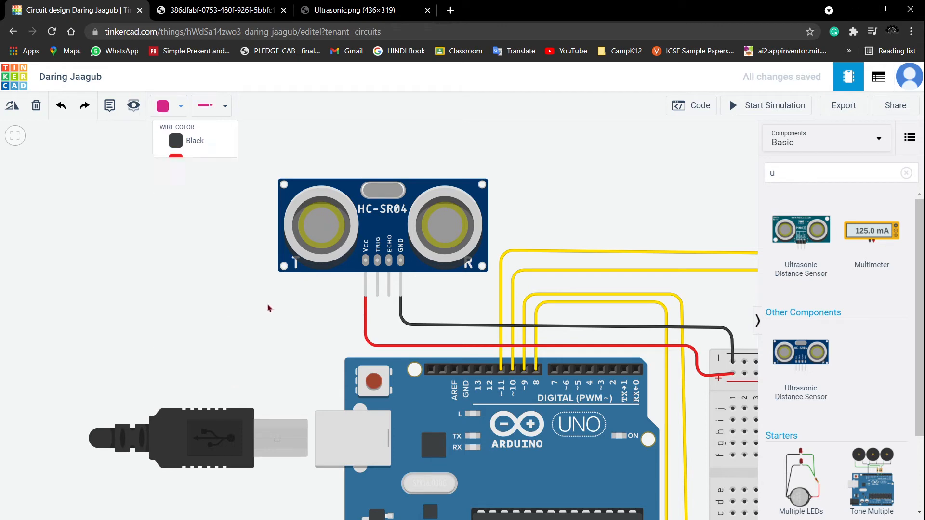
left_click(378, 298)
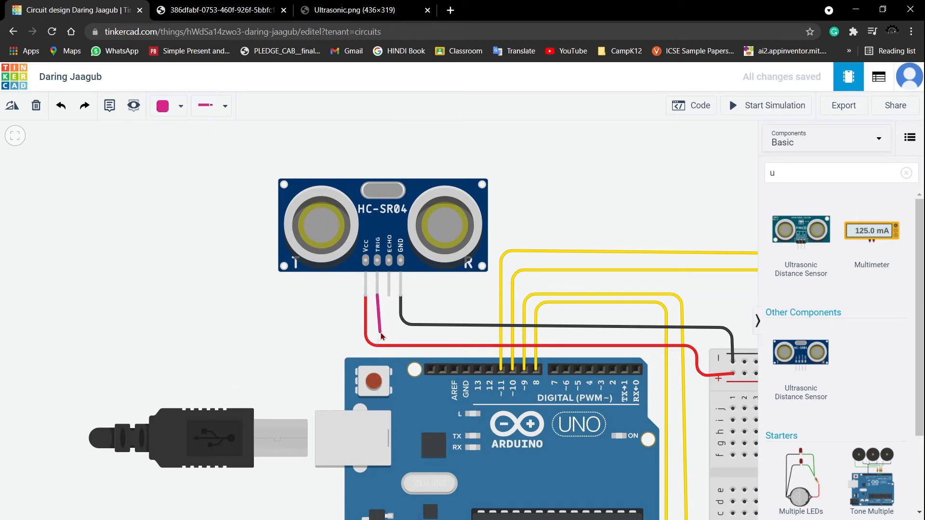
left_click(377, 334)
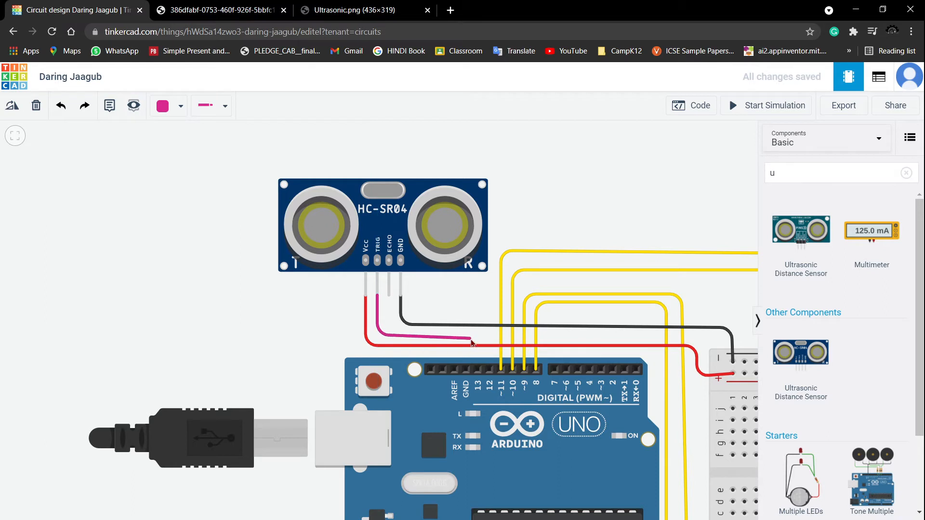
left_click(475, 335)
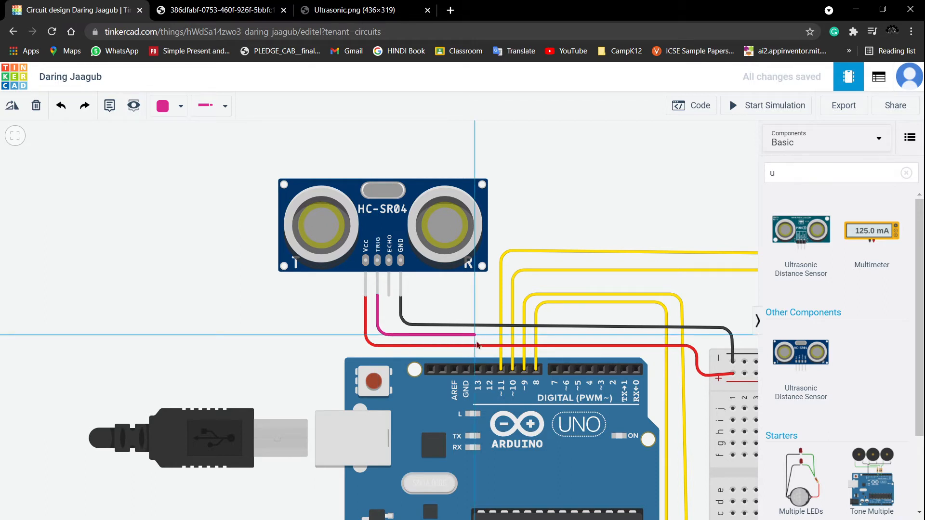
left_click(477, 370)
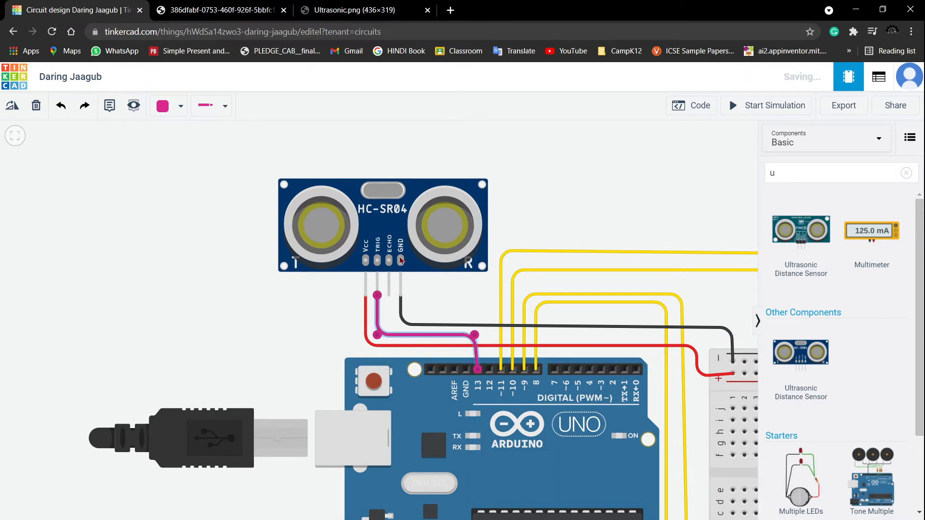
- Run a pink wire from the sensor's Echo pin to Arduino digital pin 12 and straighten its bends
left_click(389, 302)
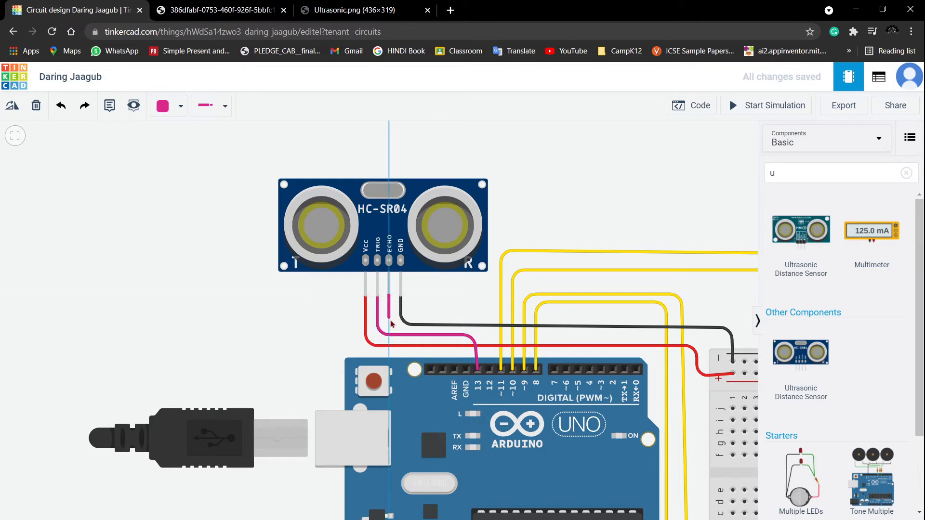
left_click(390, 323)
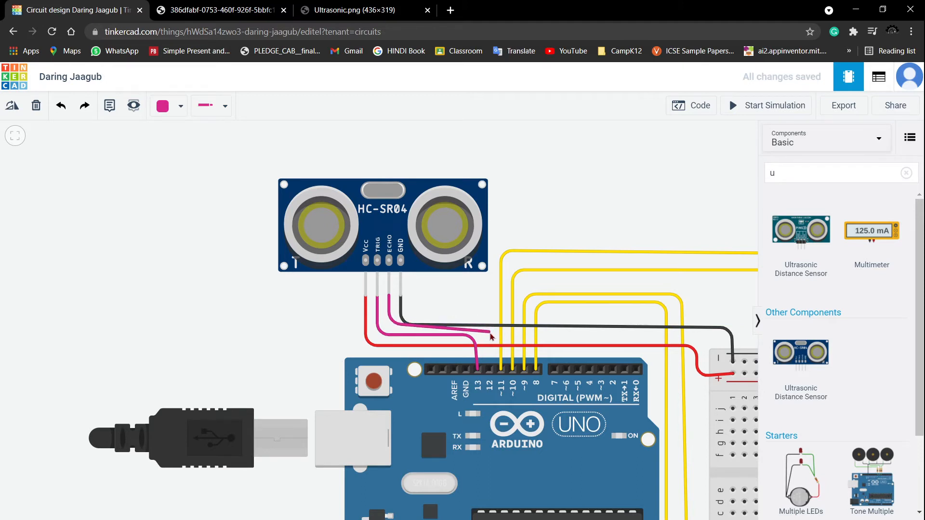
left_click(489, 332)
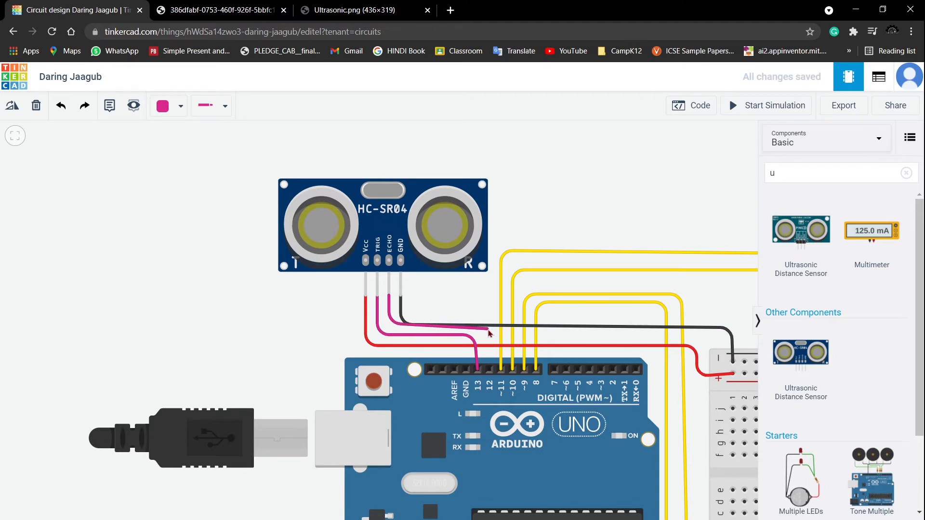
left_click(490, 369)
left_click_drag(487, 331, 489, 318)
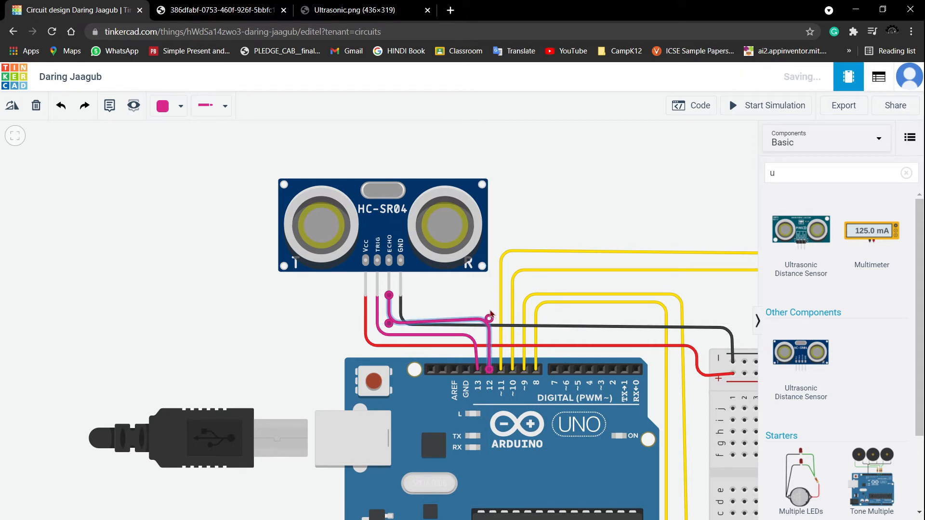
left_click(389, 322)
left_click_drag(389, 322, 388, 319)
- Open the Arduino block code editor and delete the default LED blink blocks
left_click(453, 299)
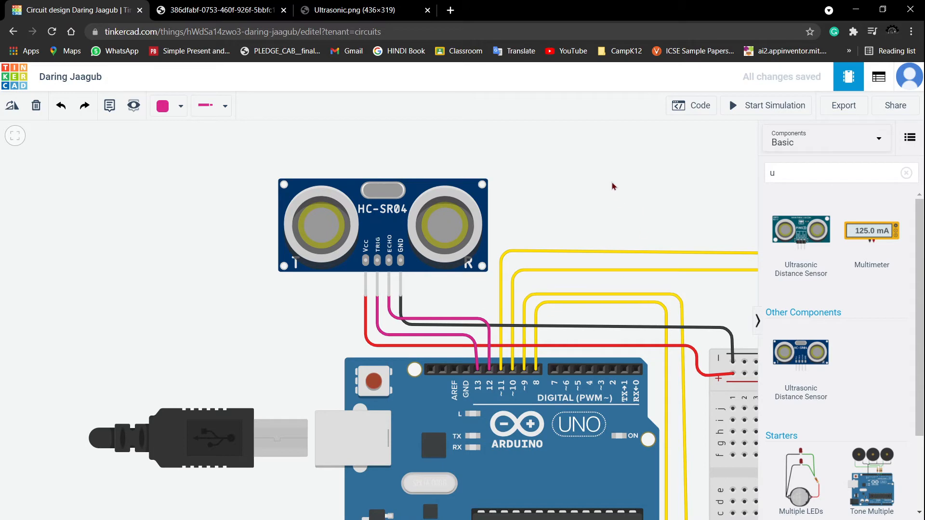
scroll(609, 181, "down", 2)
left_click_drag(614, 182, 532, 179)
scroll(554, 185, "down", 2)
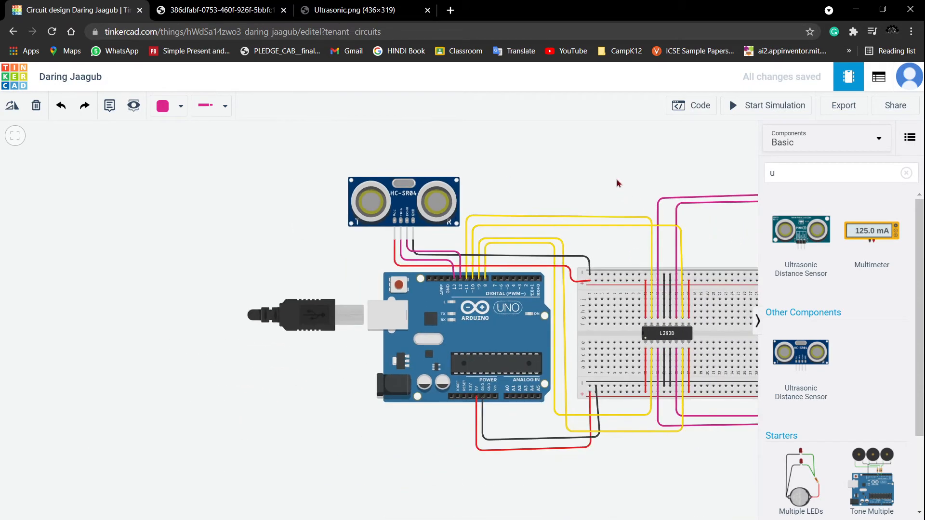
left_click_drag(618, 183, 421, 191)
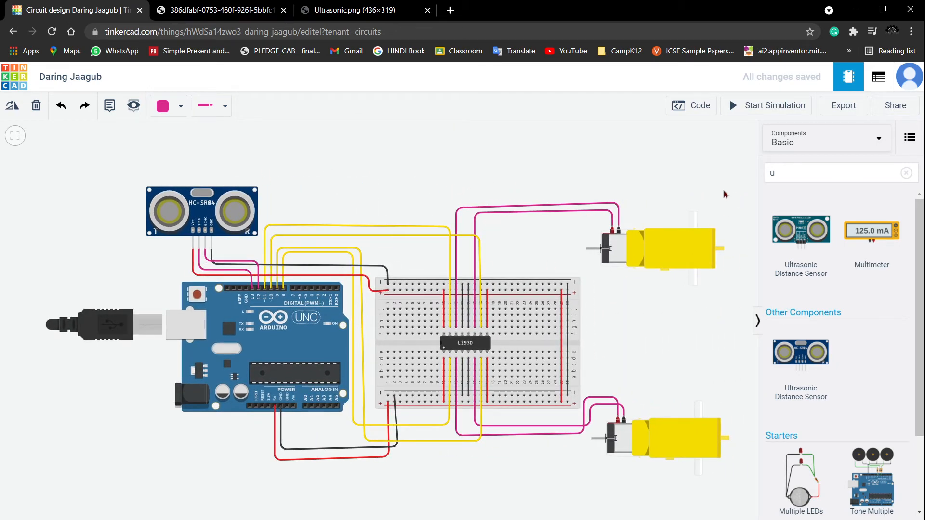
left_click(757, 323)
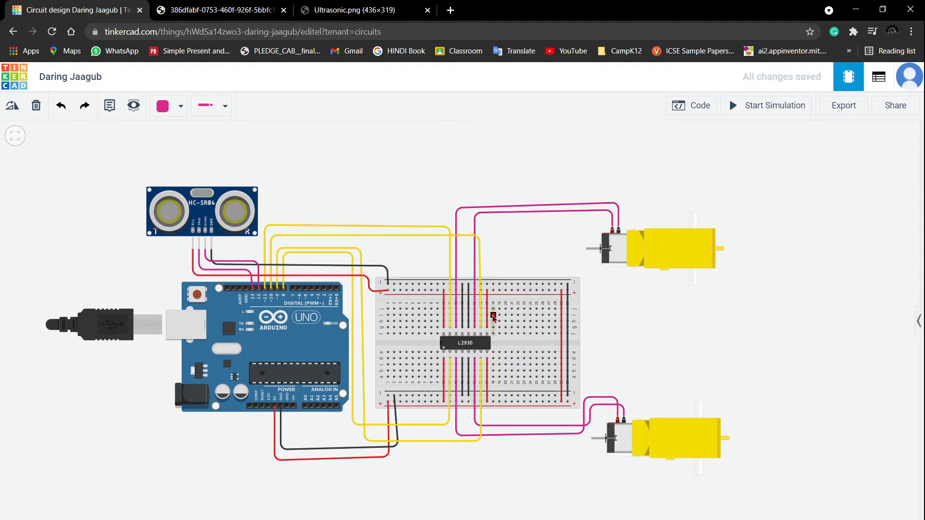
left_click(694, 108)
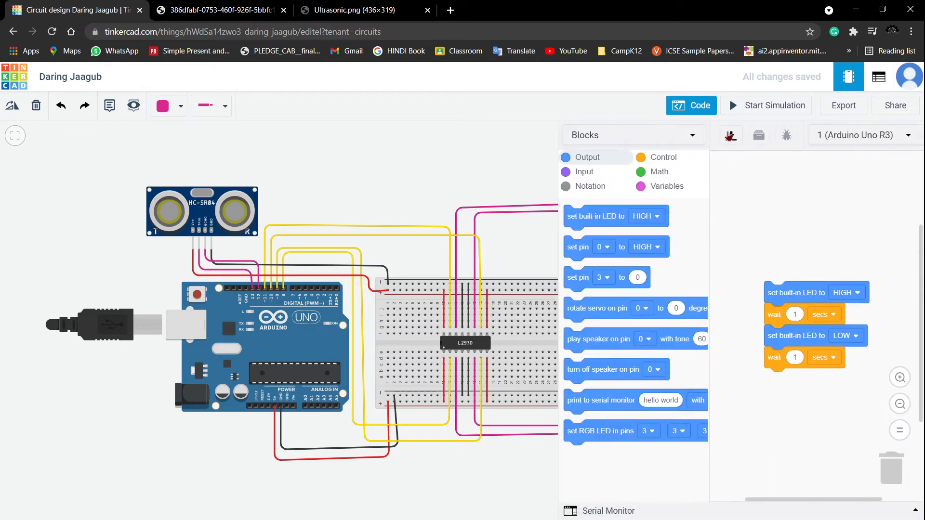
left_click_drag(785, 292, 891, 470)
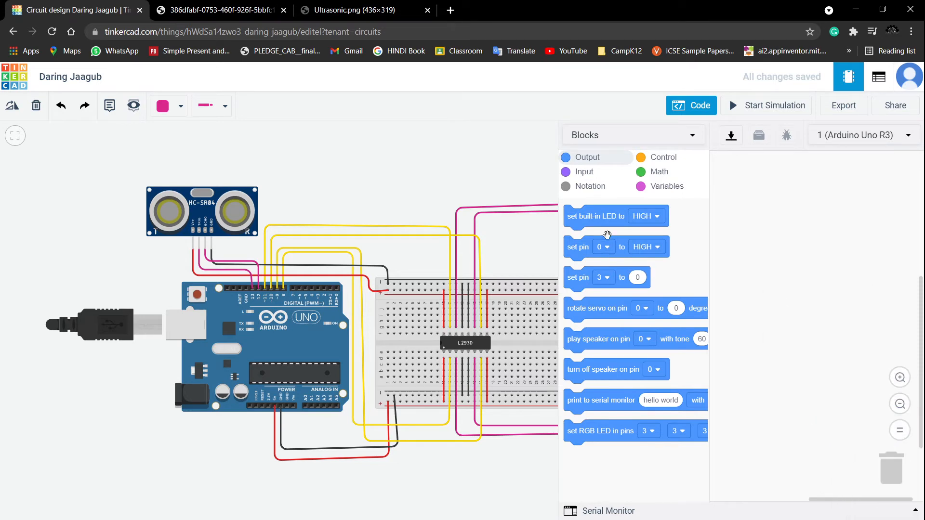
- Add an if-then-else control block and place a set pin block inside its then branch
left_click(650, 160)
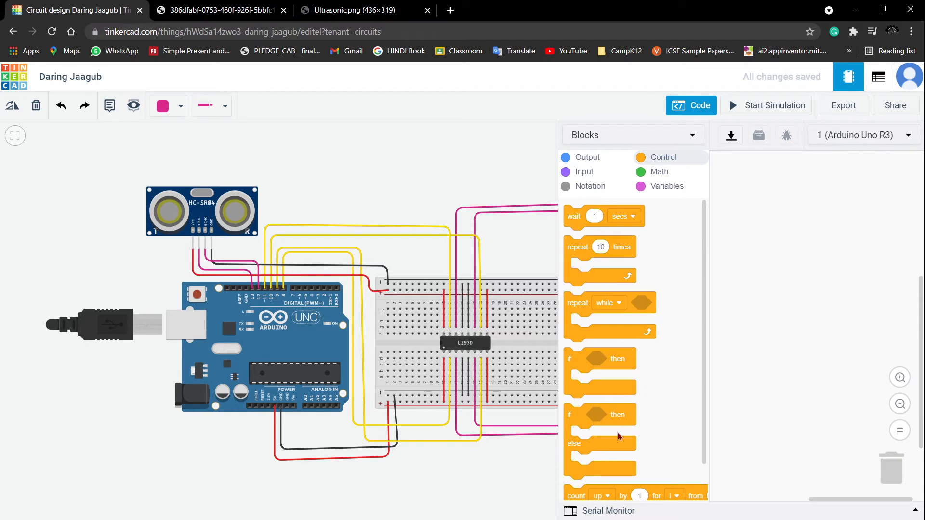
left_click_drag(574, 415, 763, 229)
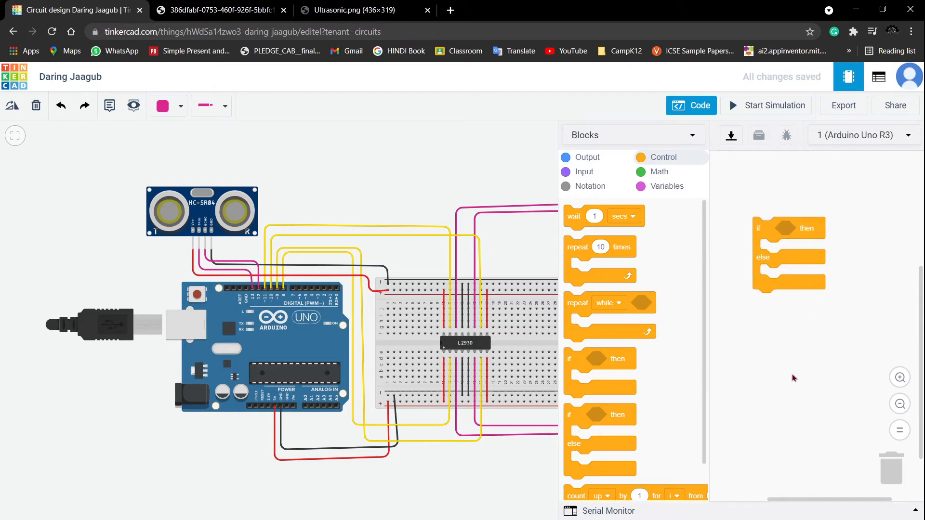
left_click(574, 162)
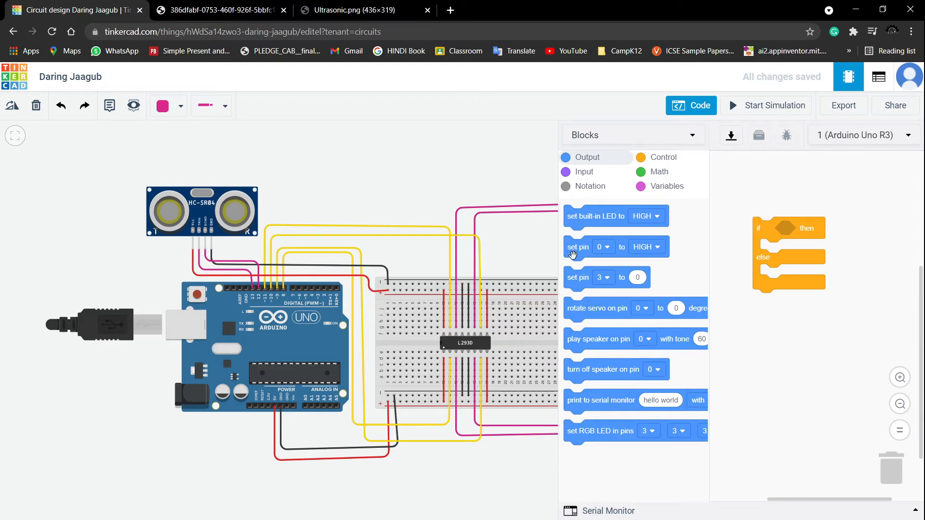
left_click_drag(582, 259, 771, 270)
- Duplicate the set pin block so the then branch holds four set pin blocks
right_click(776, 260)
left_click(808, 266)
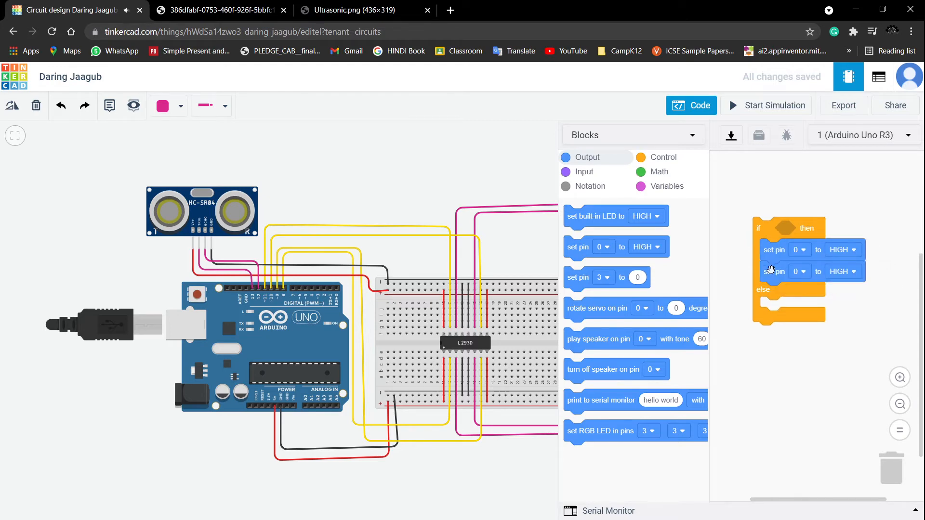
right_click(770, 270)
left_click(789, 282)
left_click_drag(780, 289, 771, 310)
right_click(778, 293)
left_click(795, 305)
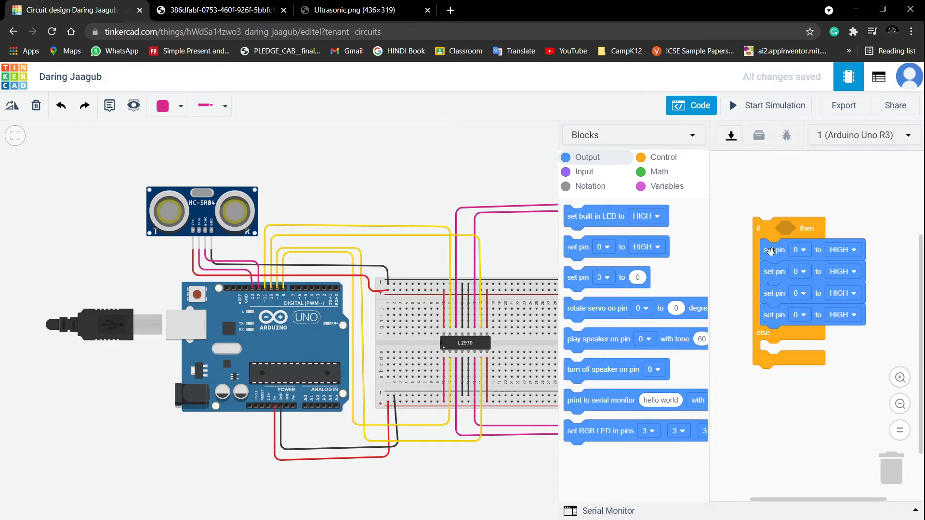
- Duplicate the set pin blocks into the else branch so it also holds four set pin blocks
right_click(773, 252)
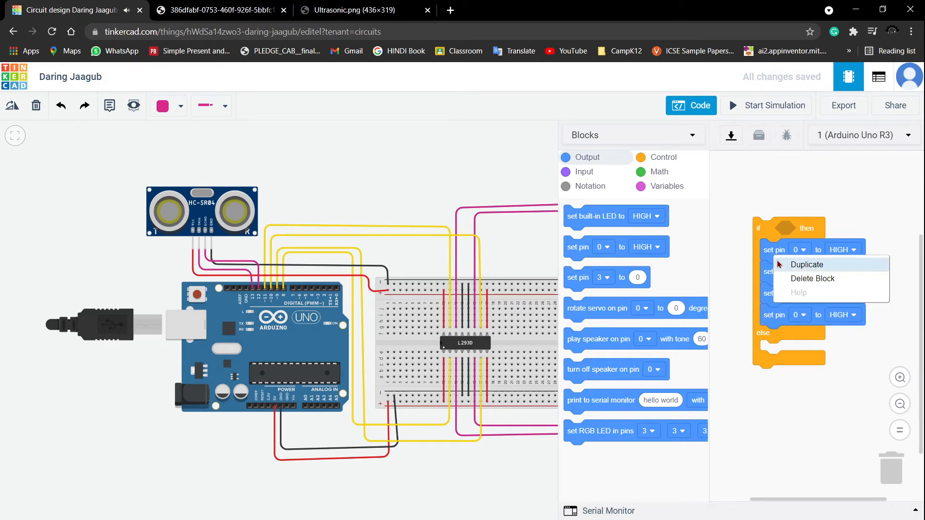
left_click(791, 262)
left_click_drag(790, 262, 766, 337)
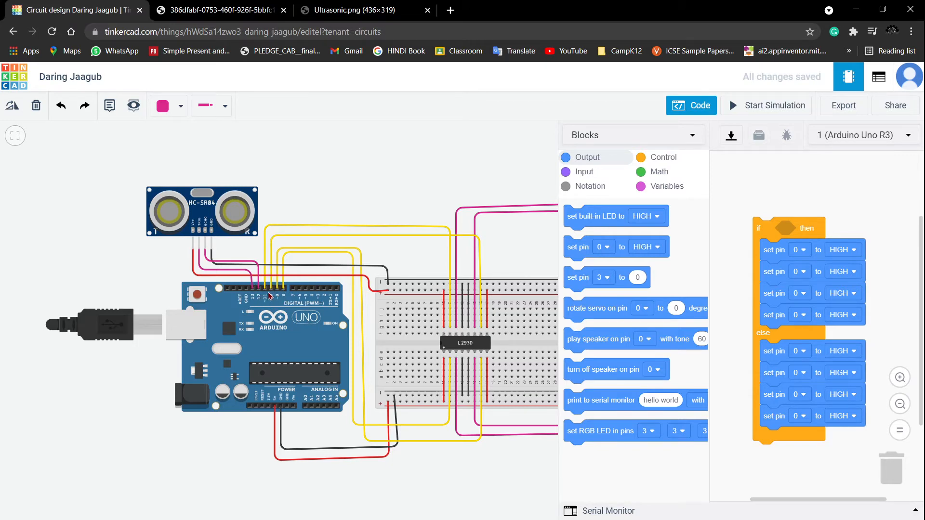
- Set the then branch's four set pin blocks to pins 8, 9, 10 and 11
left_click(799, 250)
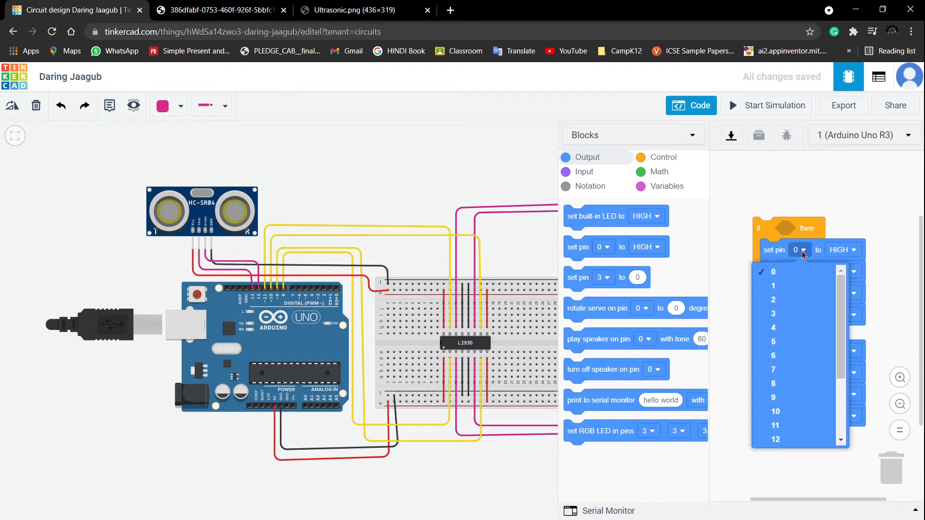
left_click(775, 390)
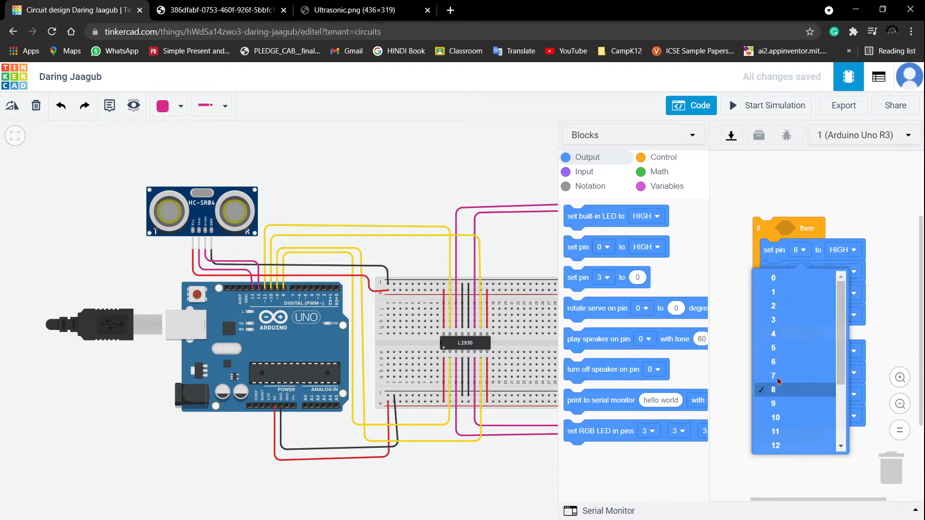
left_click(799, 272)
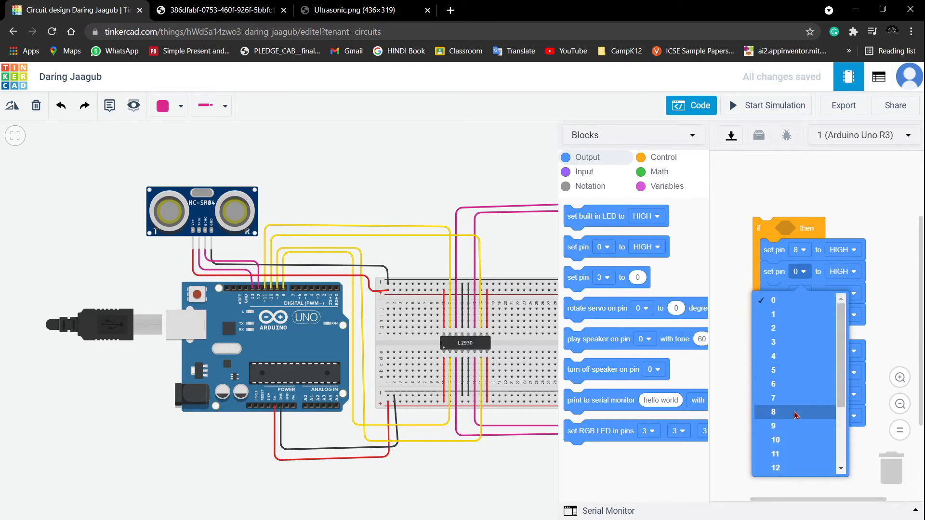
left_click(794, 427)
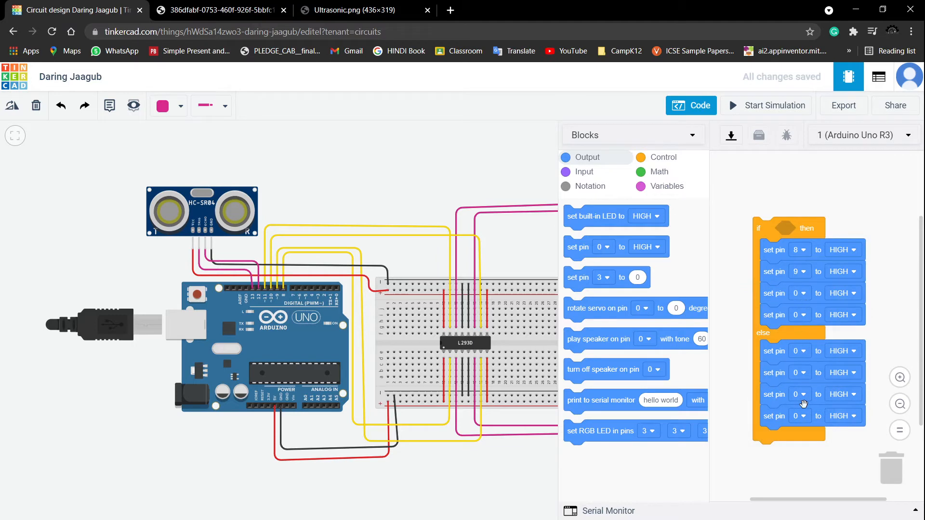
left_click(805, 296)
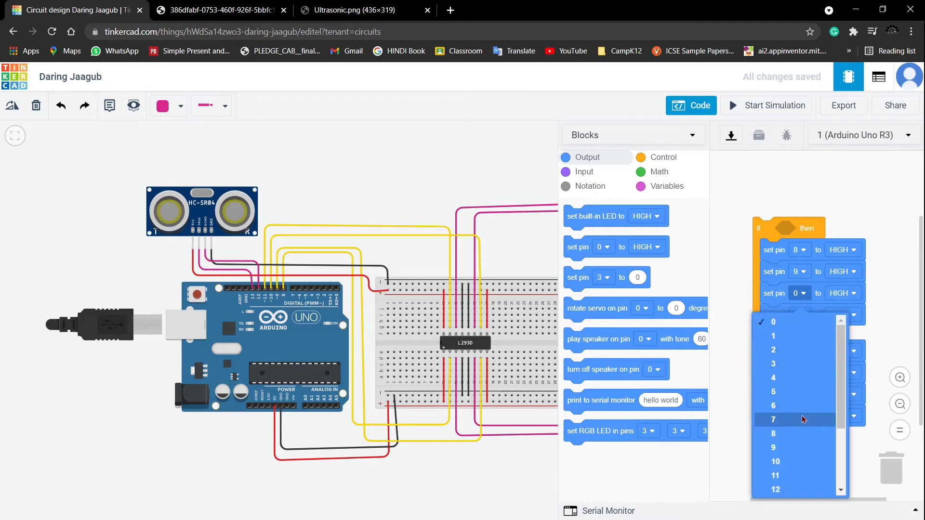
left_click(797, 462)
left_click(802, 315)
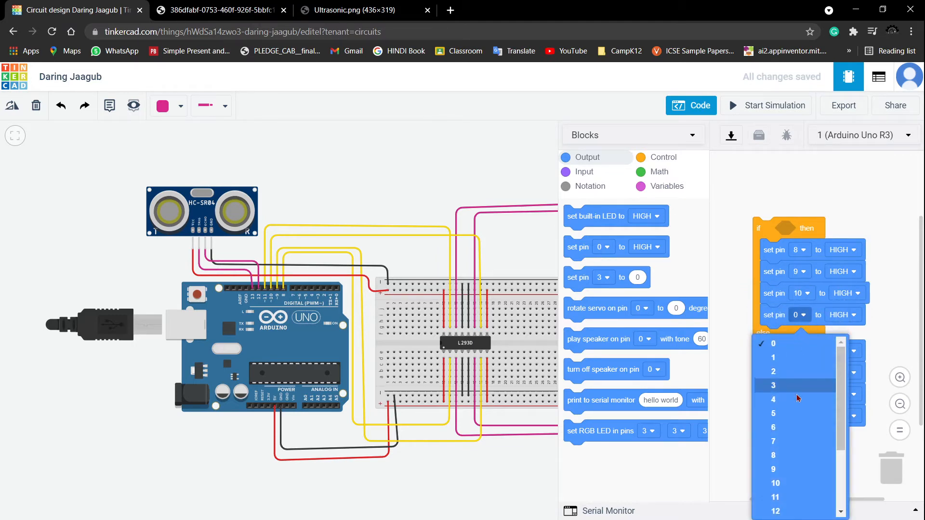
left_click(783, 498)
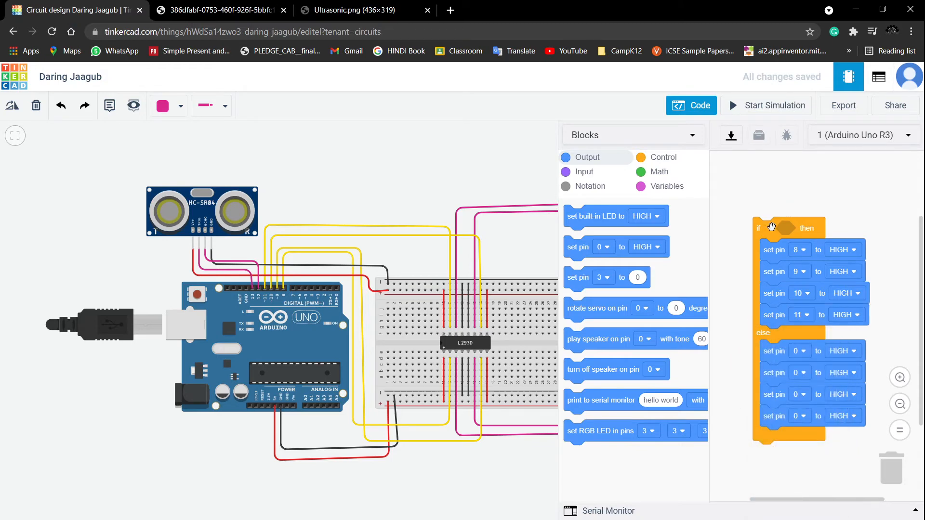
- Add a read ultrasonic distance sensor block to the code workspace and close the code editor
left_click(578, 175)
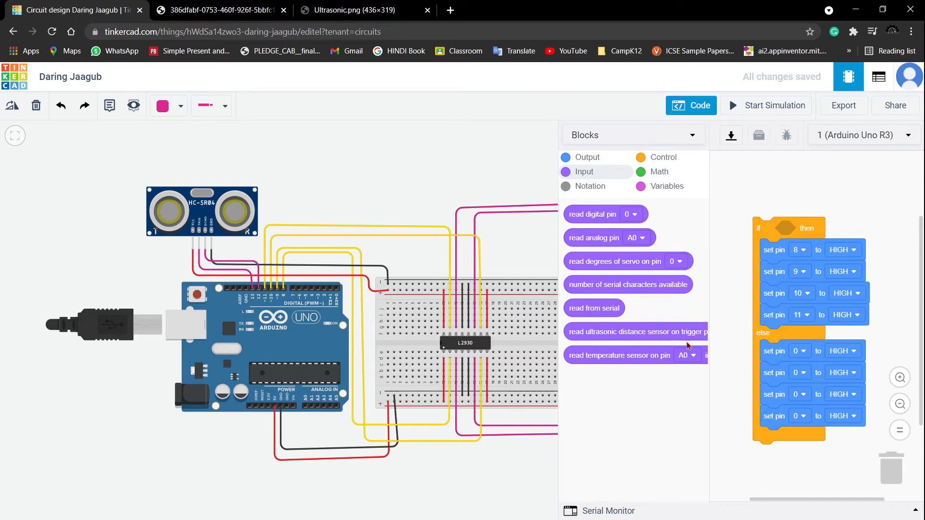
left_click_drag(666, 335, 819, 192)
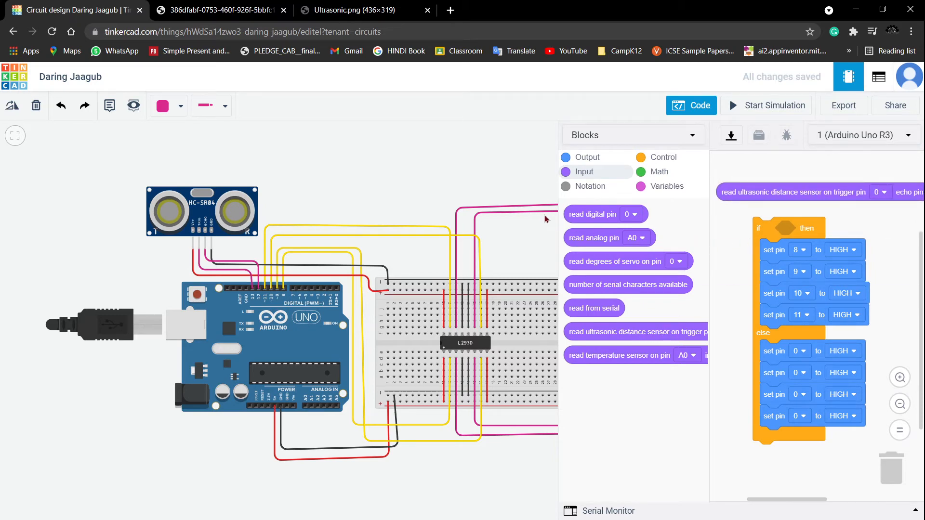
left_click_drag(557, 220, 174, 207)
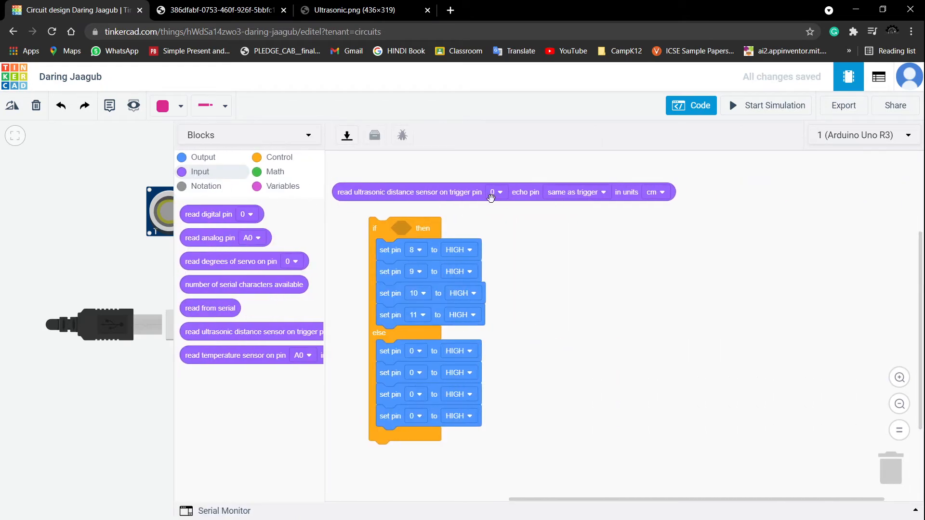
left_click_drag(172, 198, 468, 229)
scroll(216, 260, "up", 1)
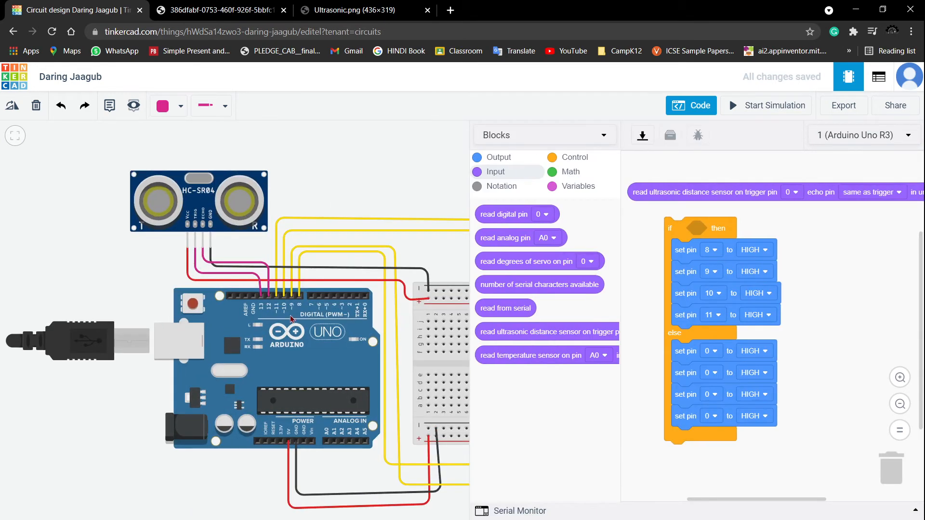
left_click(691, 105)
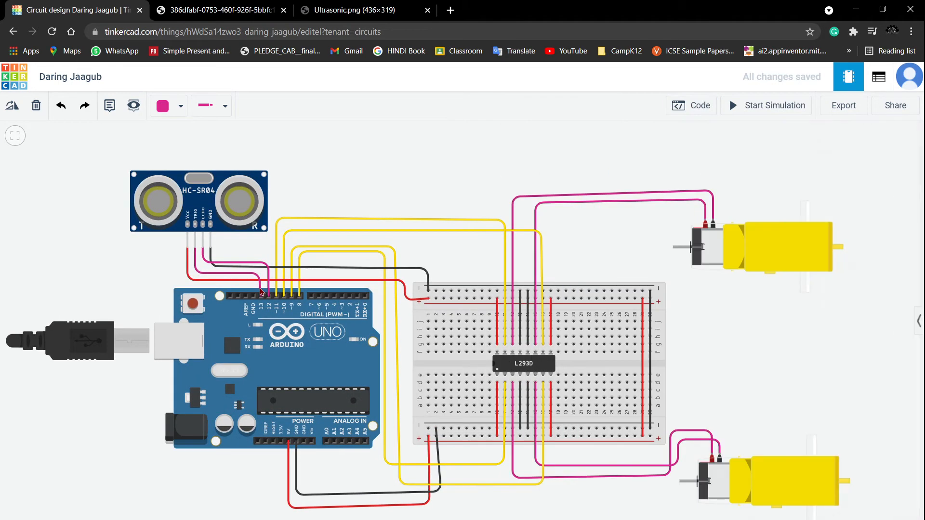
- Set the ultrasonic distance block's trigger pin to 13 and echo pin to 12, matching the sensor's wiring
left_click(261, 291)
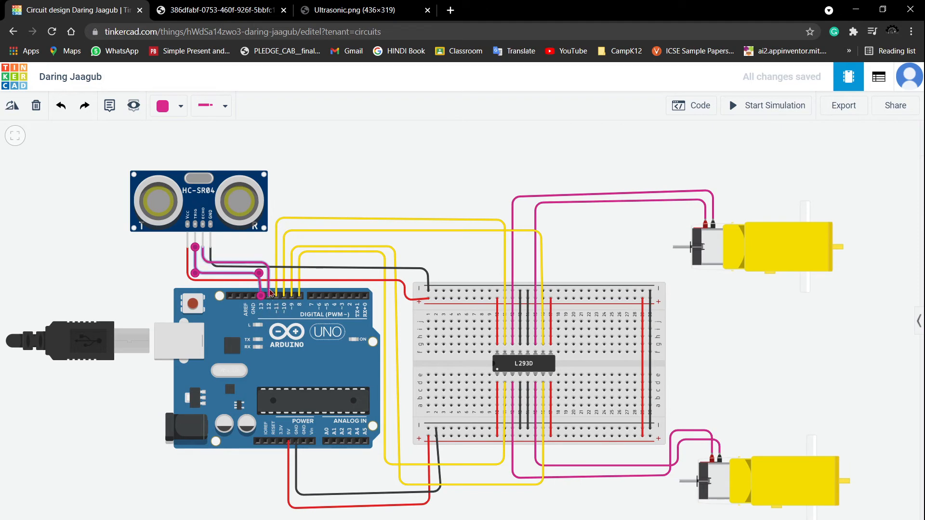
left_click(207, 262)
scroll(206, 261, "up", 5)
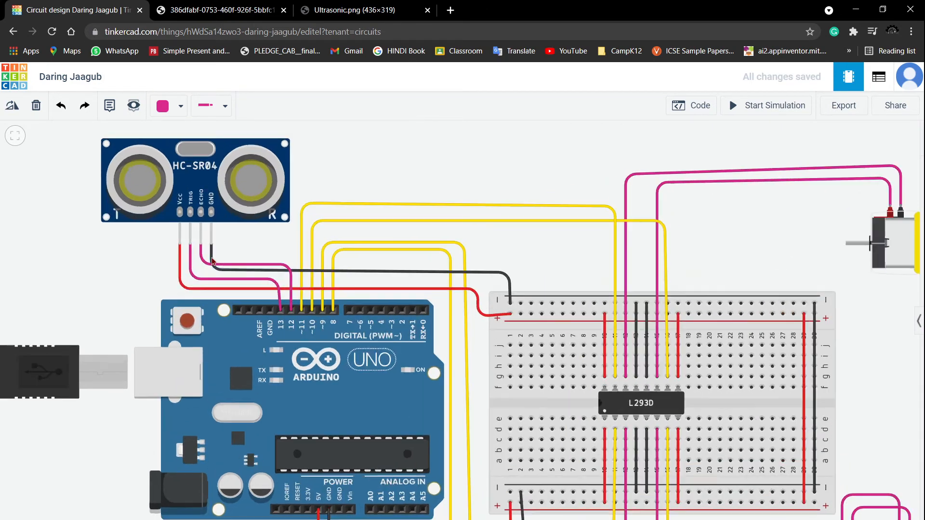
left_click(197, 262)
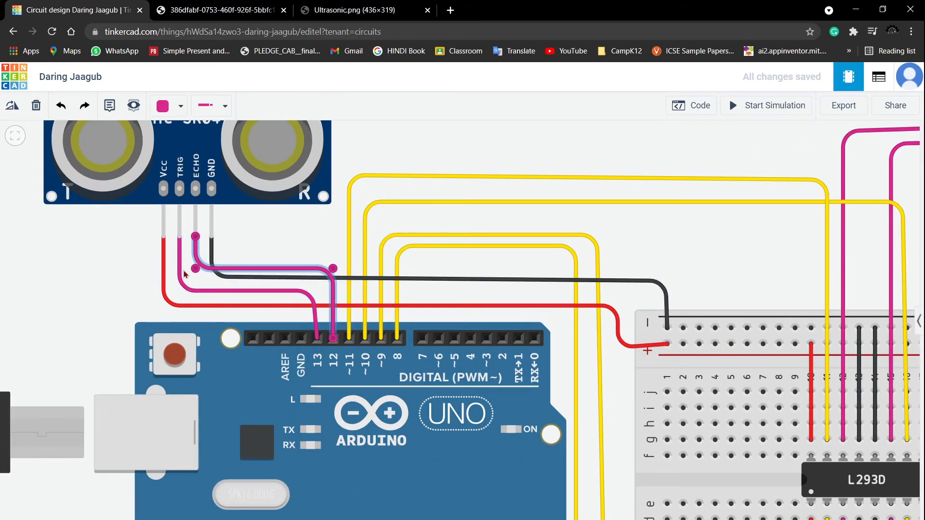
left_click(676, 110)
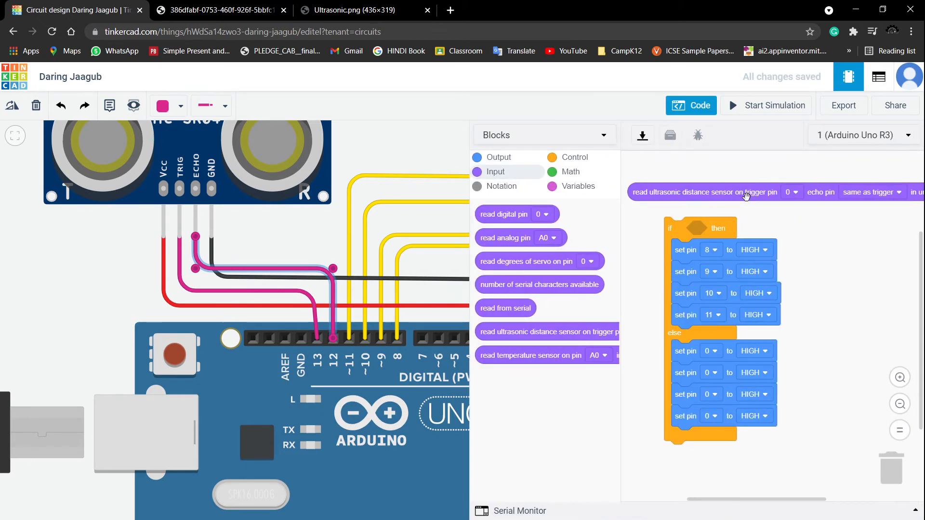
left_click(791, 195)
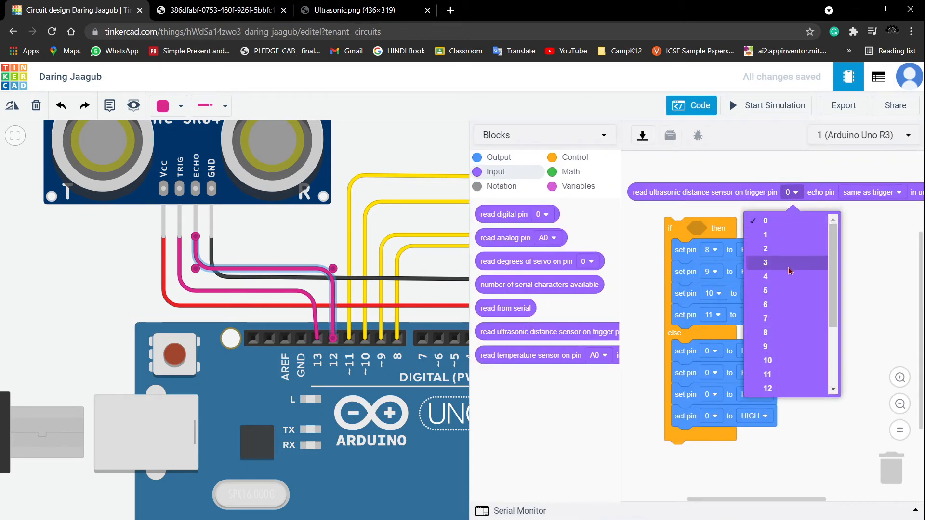
scroll(768, 376, "down", 1)
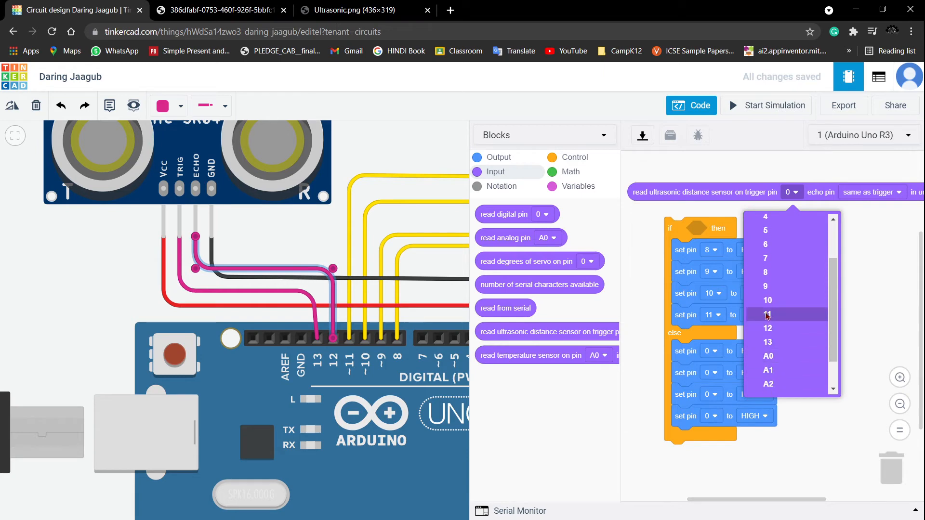
left_click(793, 343)
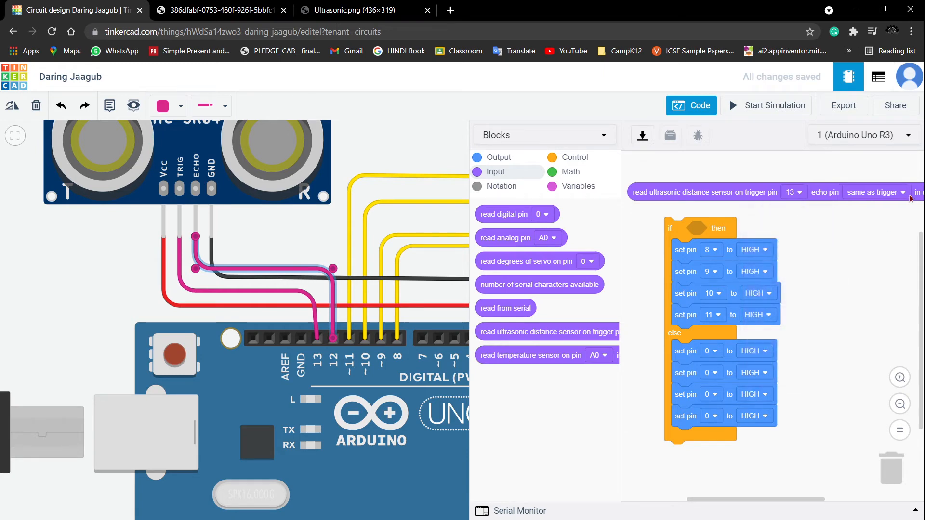
left_click(869, 195)
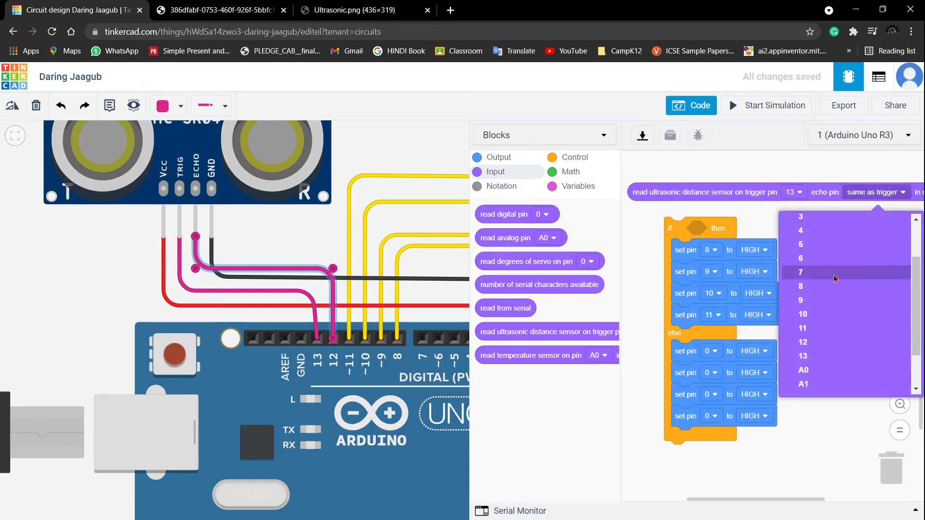
left_click(825, 341)
- Place a less-than comparison in the if condition with the ultrasonic distance reading in cm on its left side
scroll(809, 323, "down", 3)
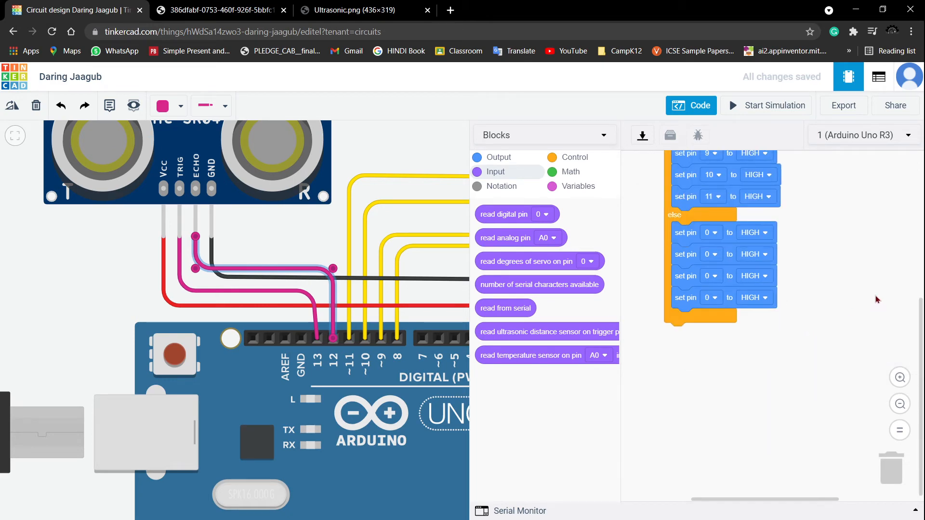
scroll(874, 299, "up", 6)
scroll(866, 294, "down", 5)
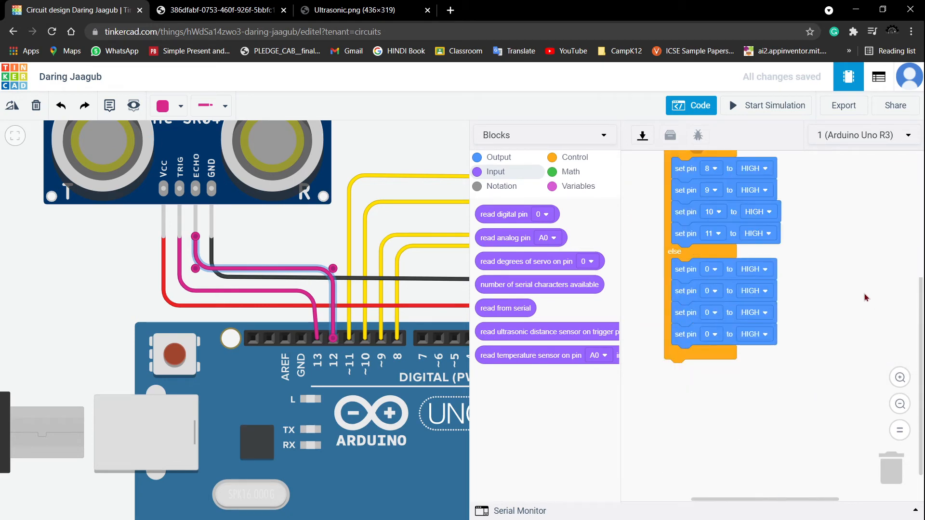
scroll(864, 297, "up", 4)
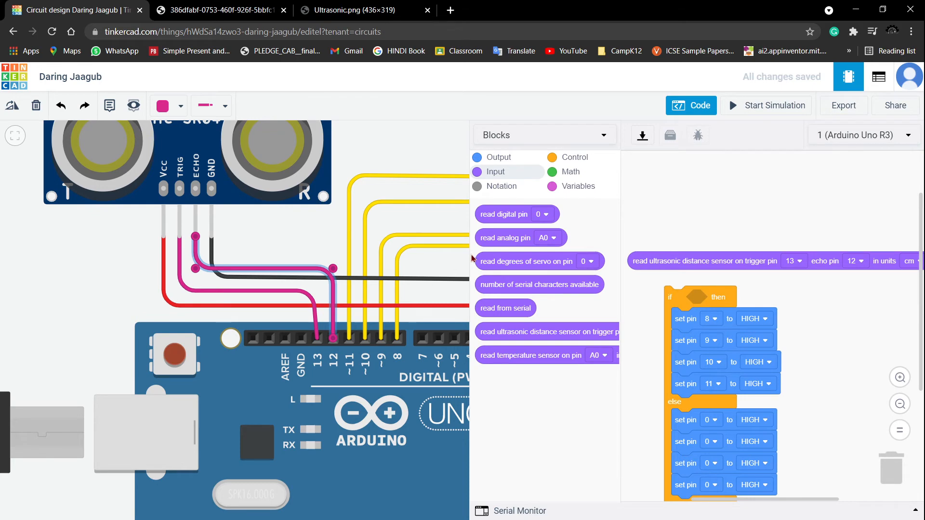
left_click_drag(470, 257, 319, 257)
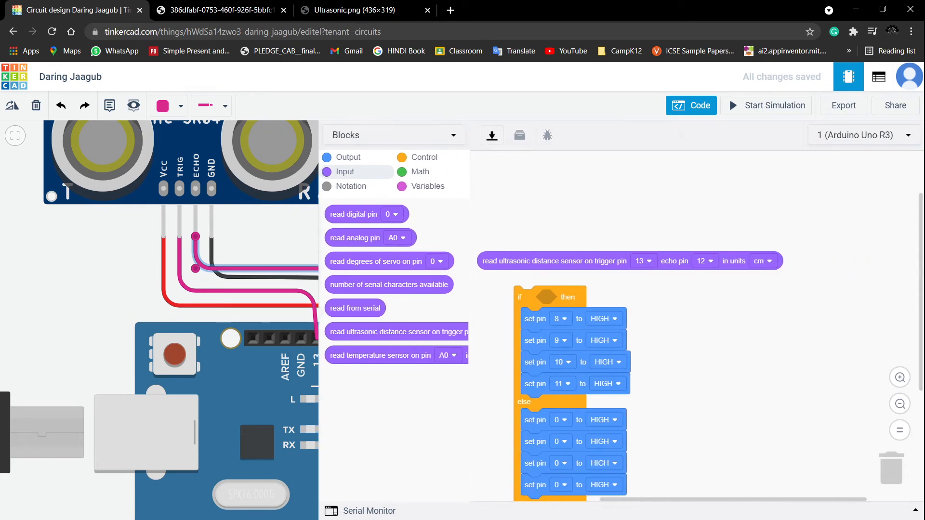
left_click(769, 261)
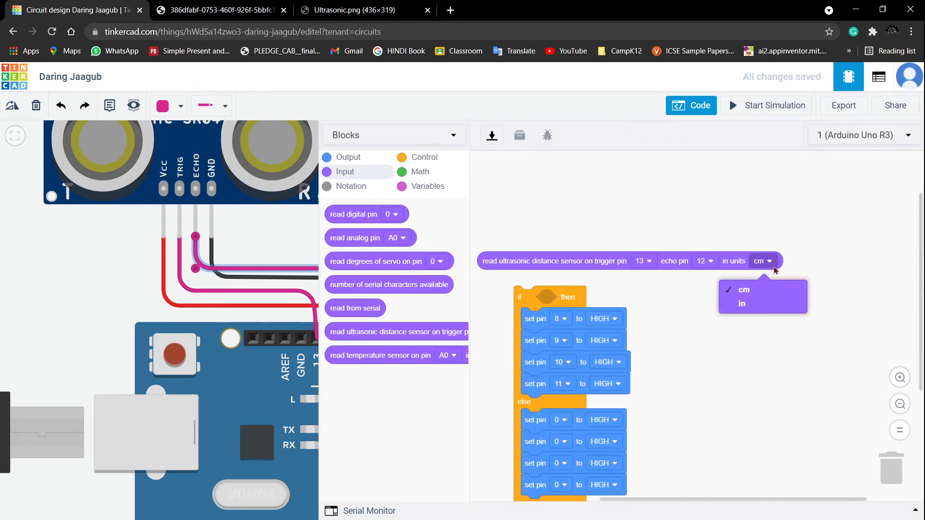
left_click(771, 292)
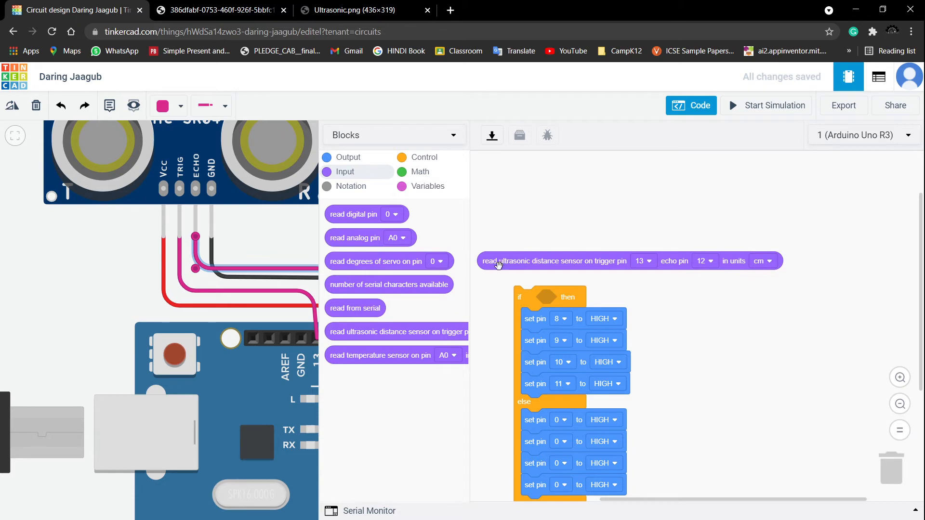
left_click_drag(499, 264, 532, 217)
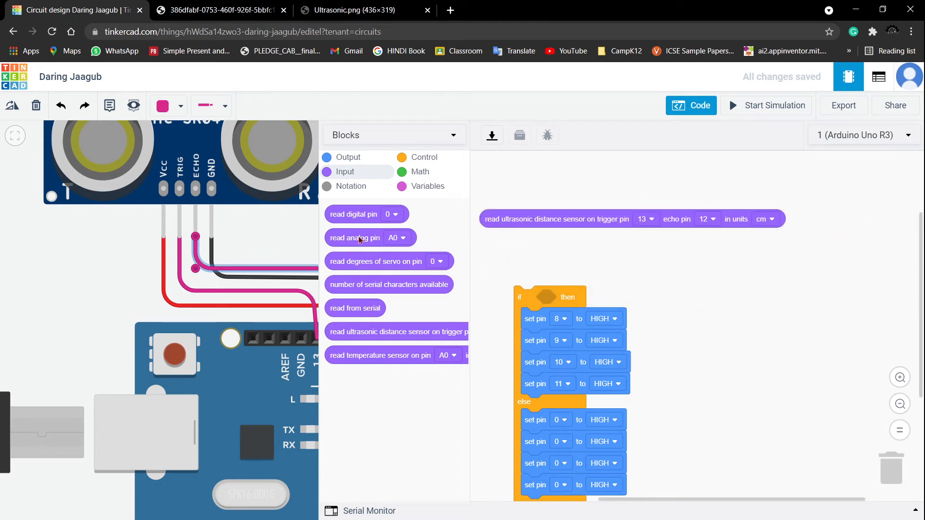
left_click(415, 172)
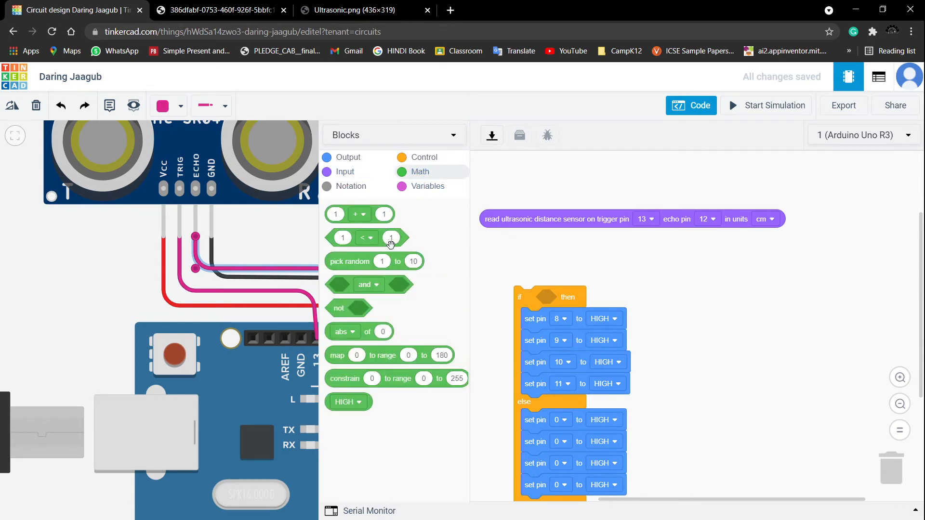
left_click_drag(344, 243, 550, 298)
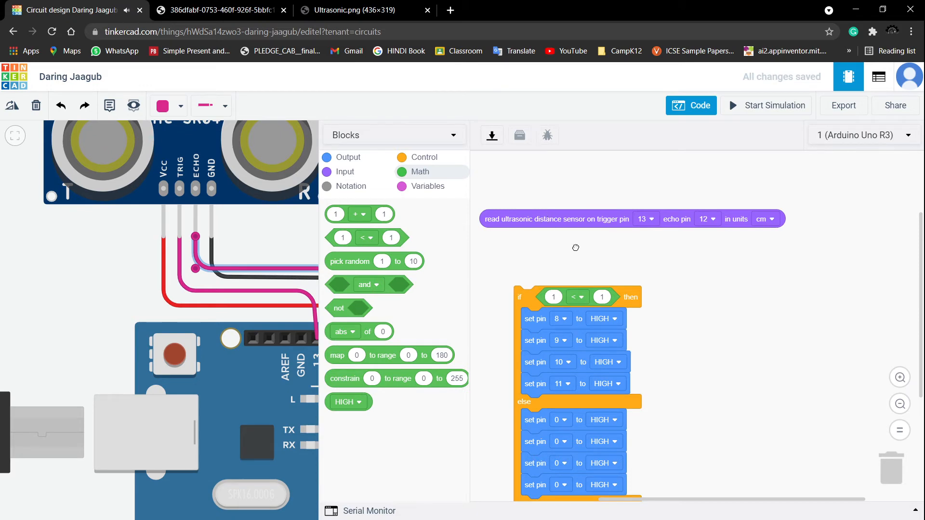
left_click_drag(575, 220, 643, 299)
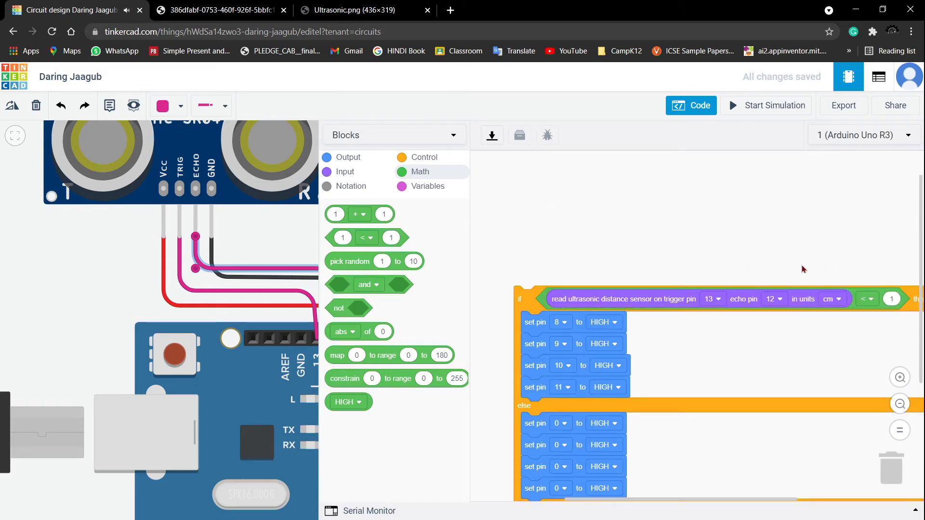
- Set the comparison's threshold value to 10
left_click_drag(790, 275, 634, 261)
left_click(749, 292)
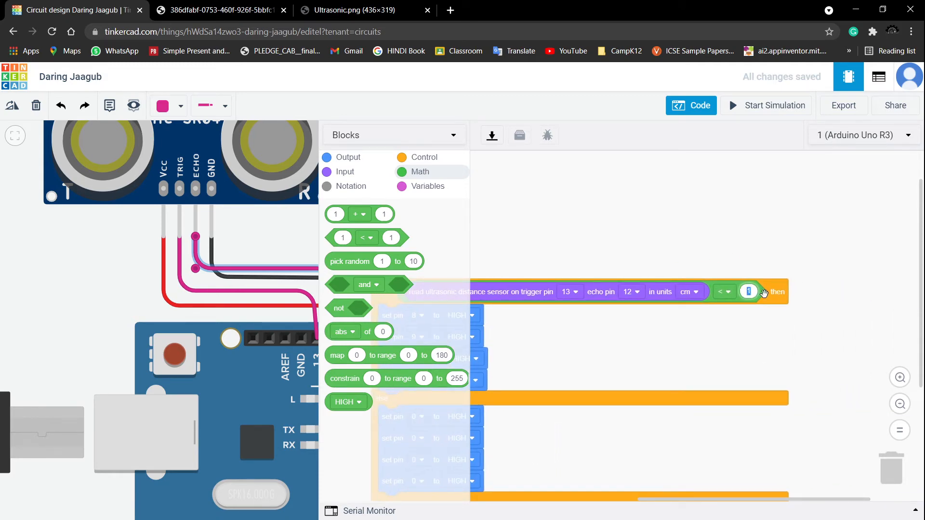
type("0")
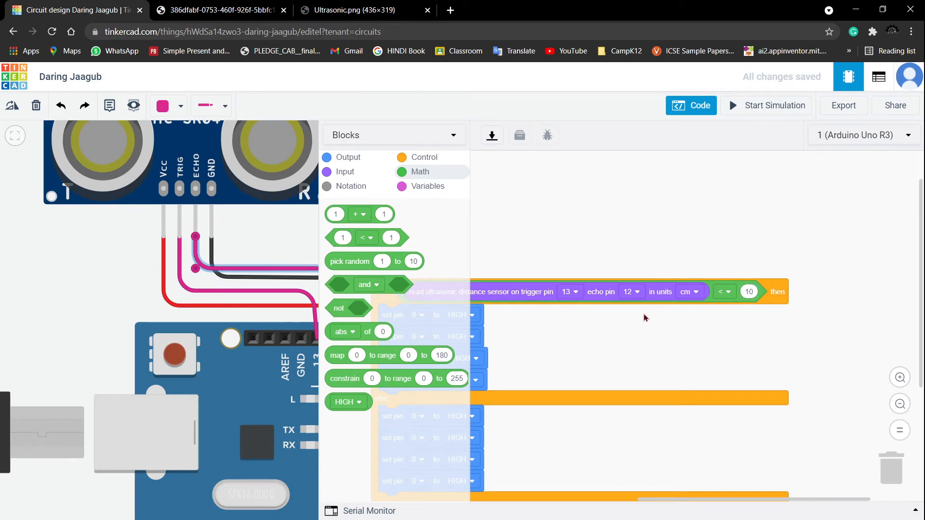
- Consult the motor navigation truth table in the other browser tab
scroll(626, 314, "down", 3)
scroll(588, 310, "up", 3)
left_click_drag(584, 366, 674, 363)
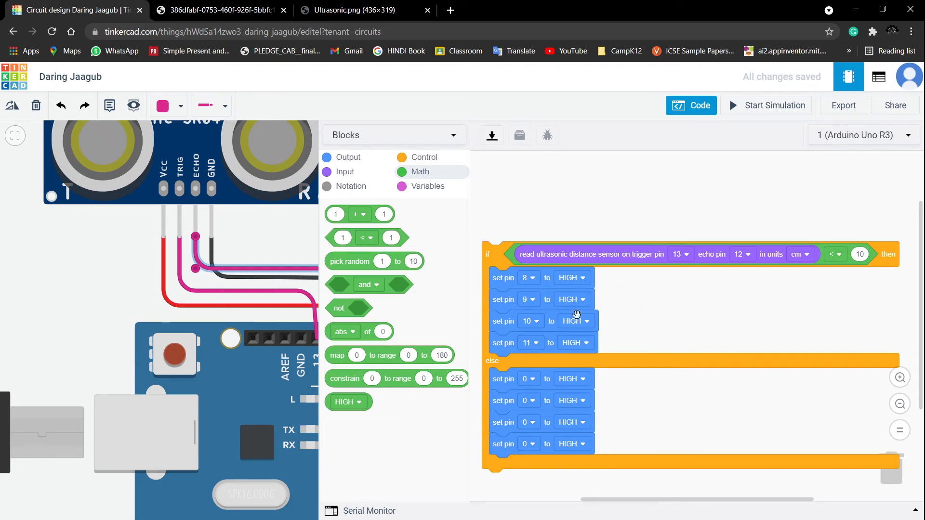
left_click(232, 18)
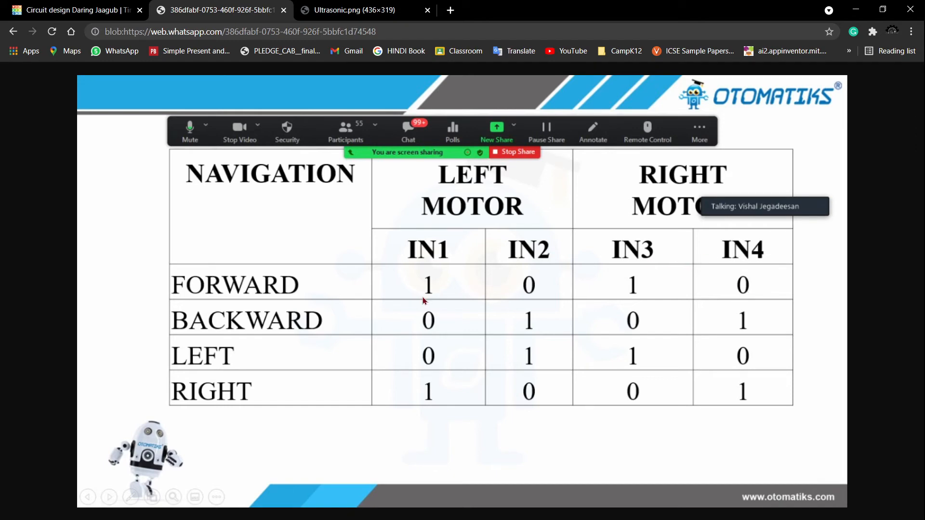
left_click(325, 11)
left_click(109, 15)
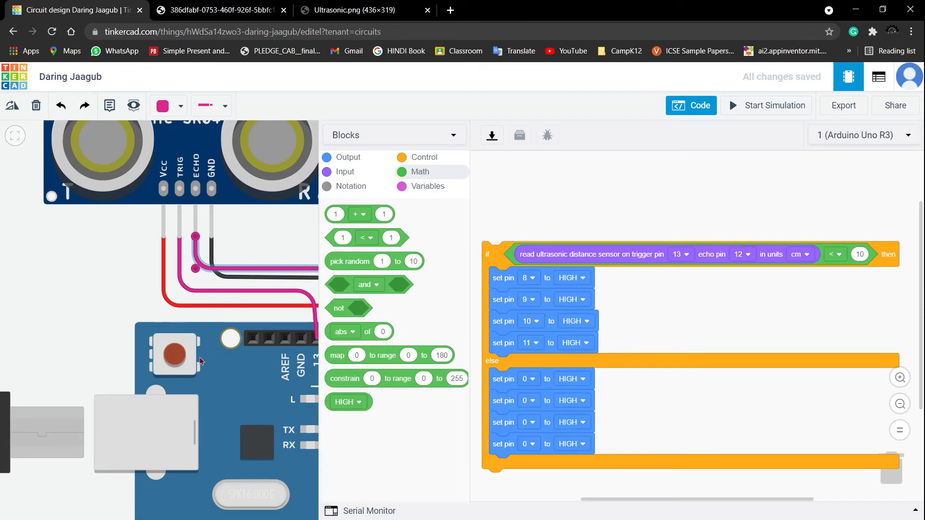
- Trace which Arduino pins connect to each L293D input by inspecting the yellow wires
left_click_drag(318, 213, 557, 213)
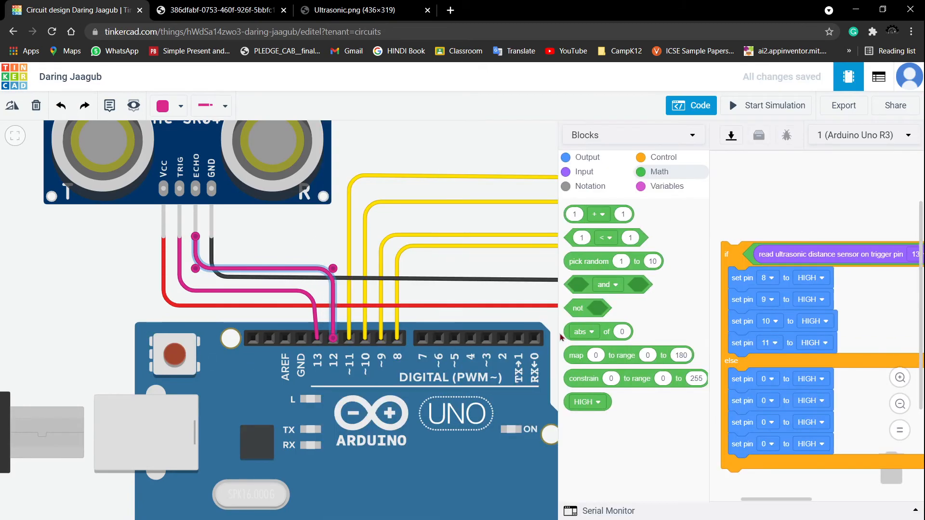
left_click(686, 109)
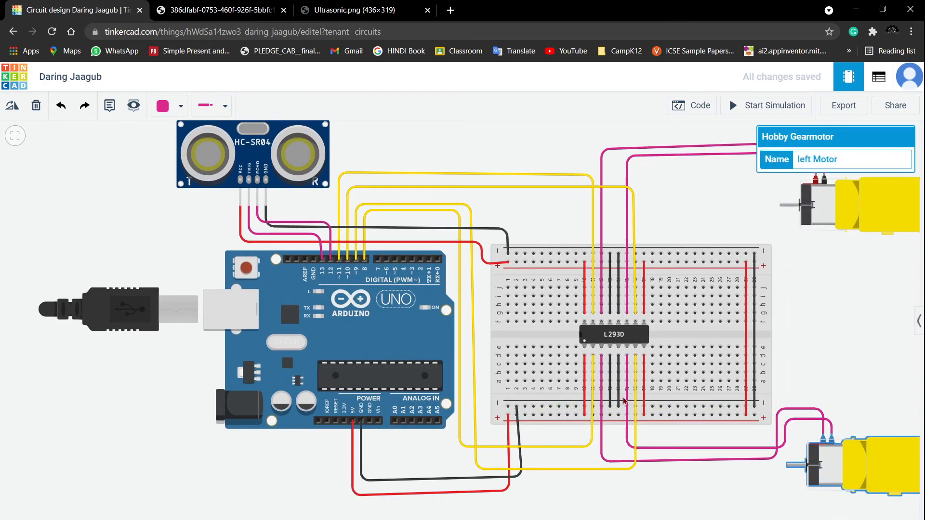
left_click(592, 401)
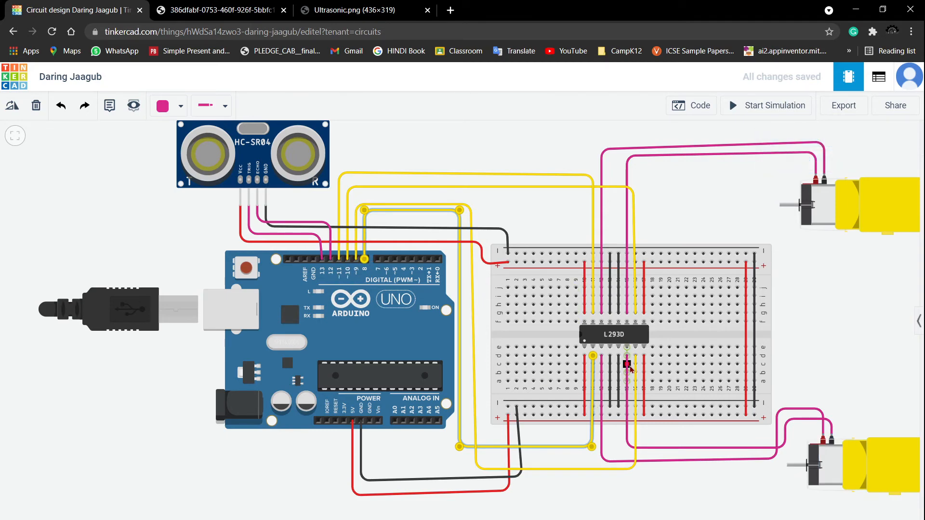
left_click(635, 381)
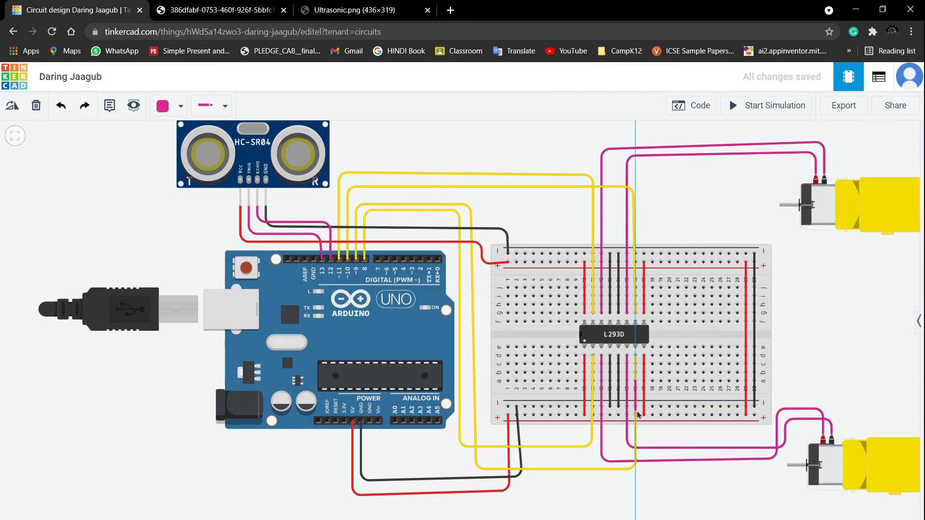
left_click(635, 443)
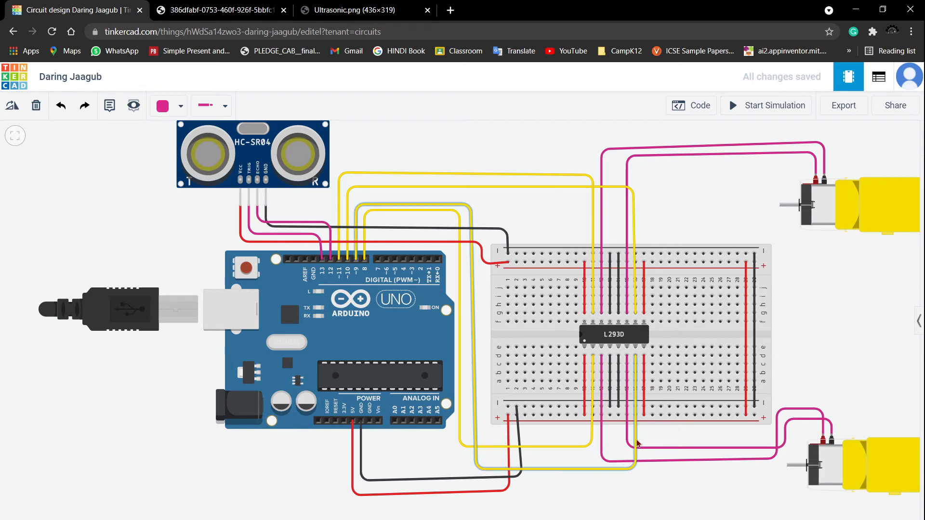
left_click(633, 194)
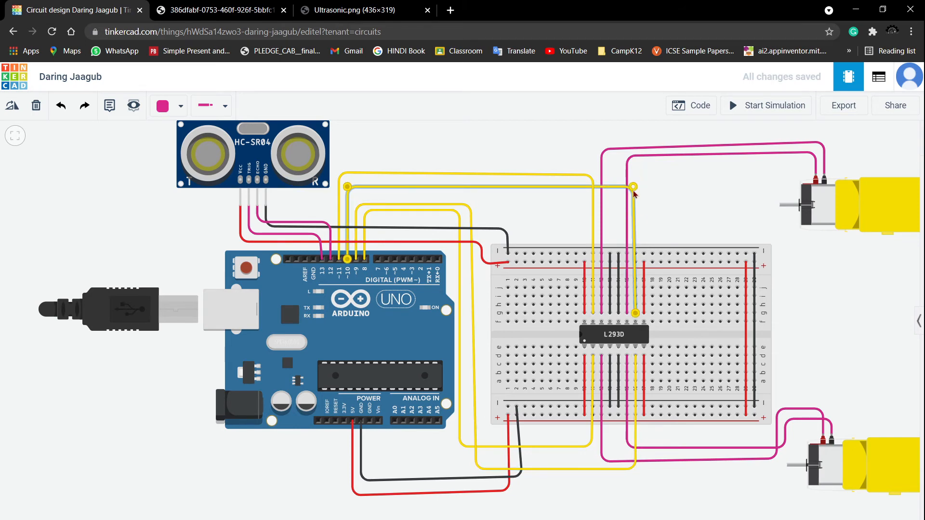
left_click(596, 204)
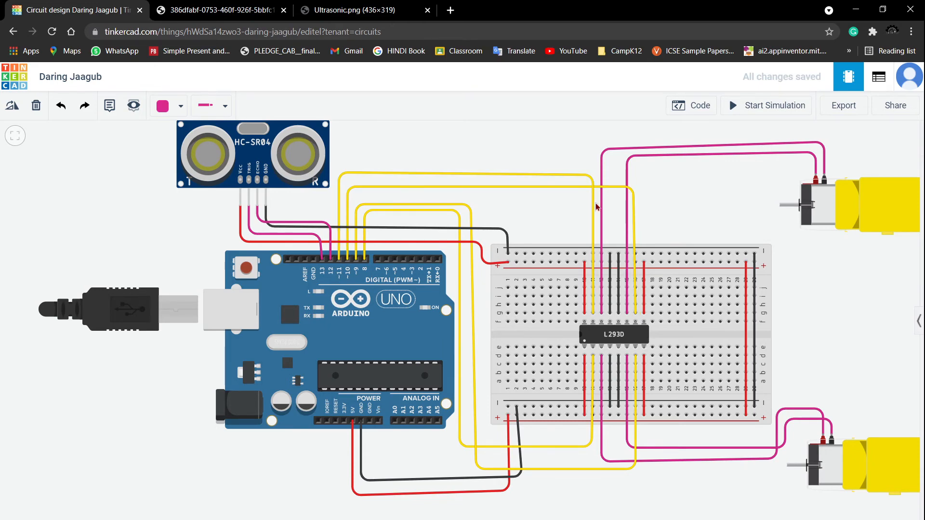
left_click(594, 206)
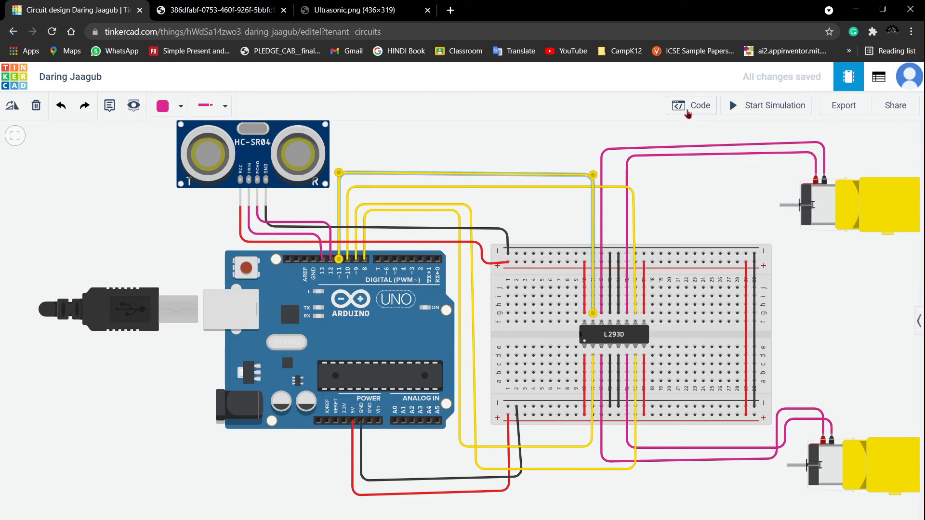
- Open the block code editor and set the else branch's four pin blocks to pins 8, 9, 10 and 11
left_click(687, 110)
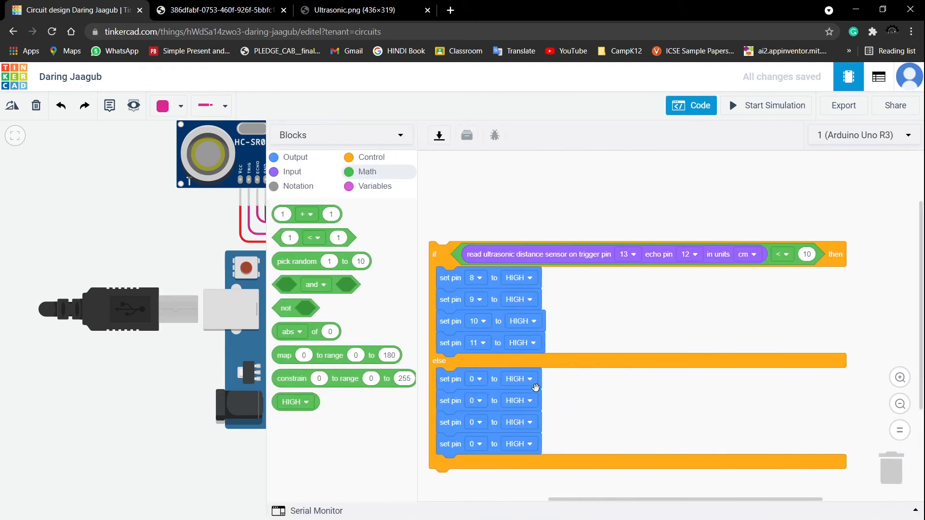
left_click(479, 380)
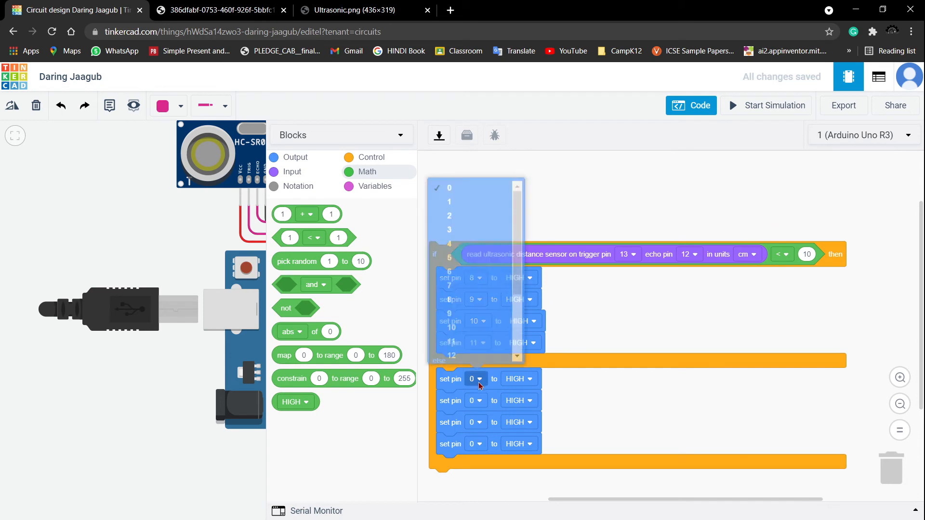
left_click(463, 295)
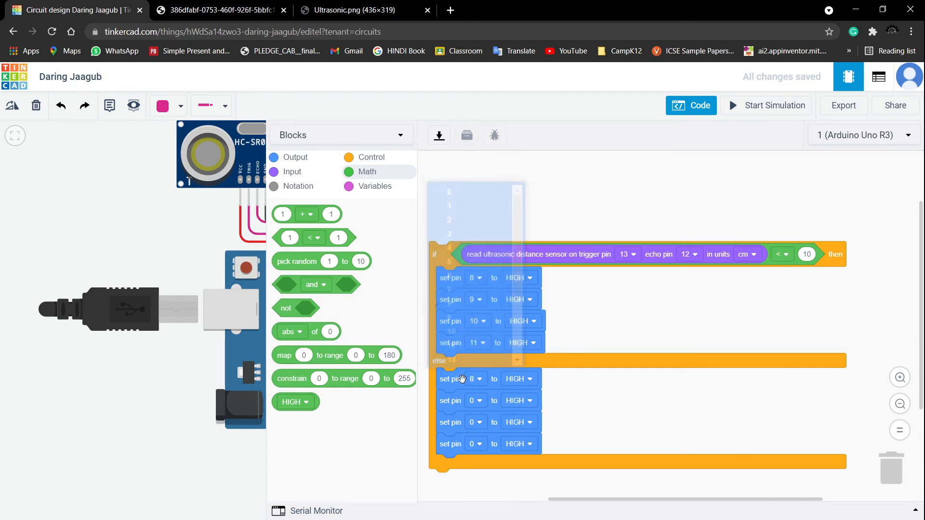
left_click(475, 401)
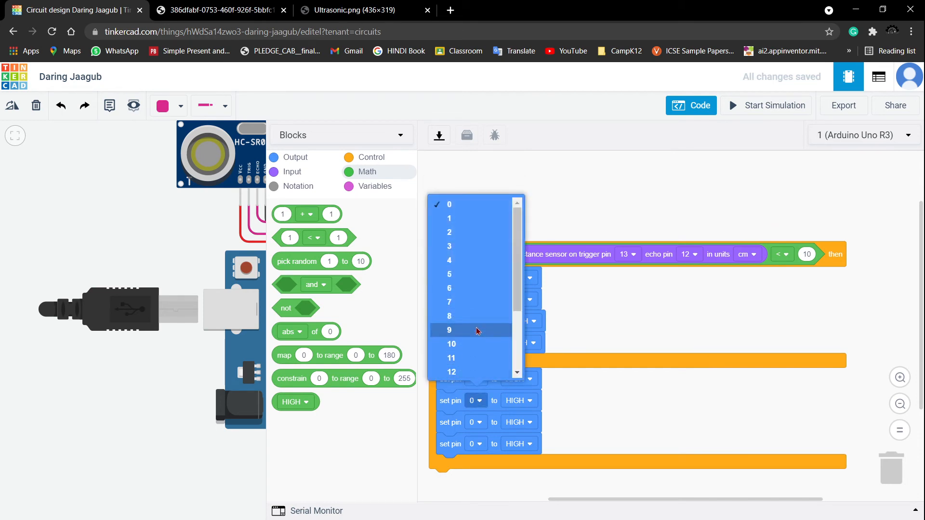
left_click(474, 347)
left_click(475, 423)
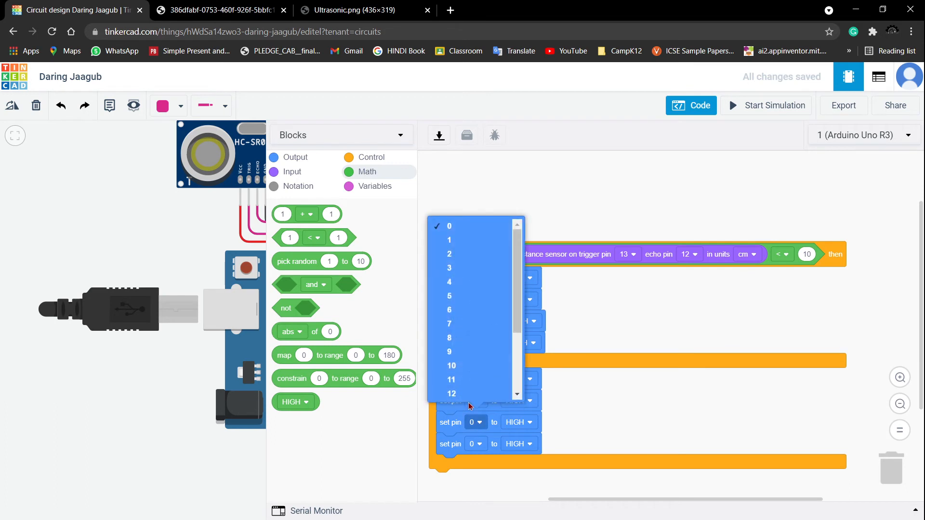
left_click(481, 378)
left_click(482, 422)
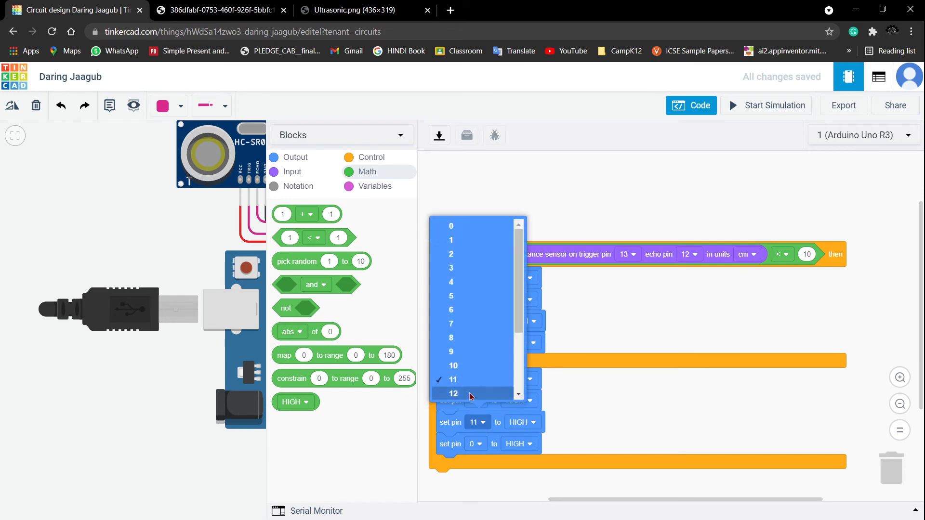
left_click(475, 366)
left_click(479, 445)
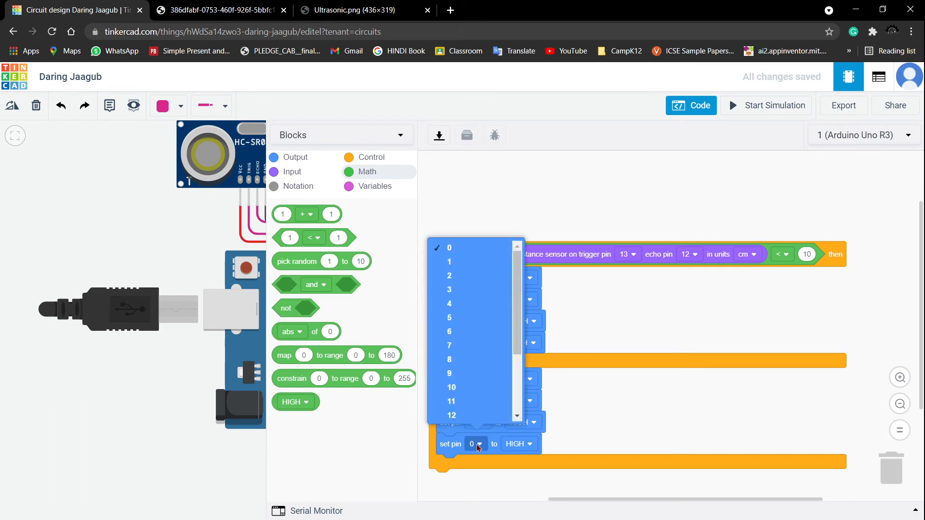
left_click(488, 402)
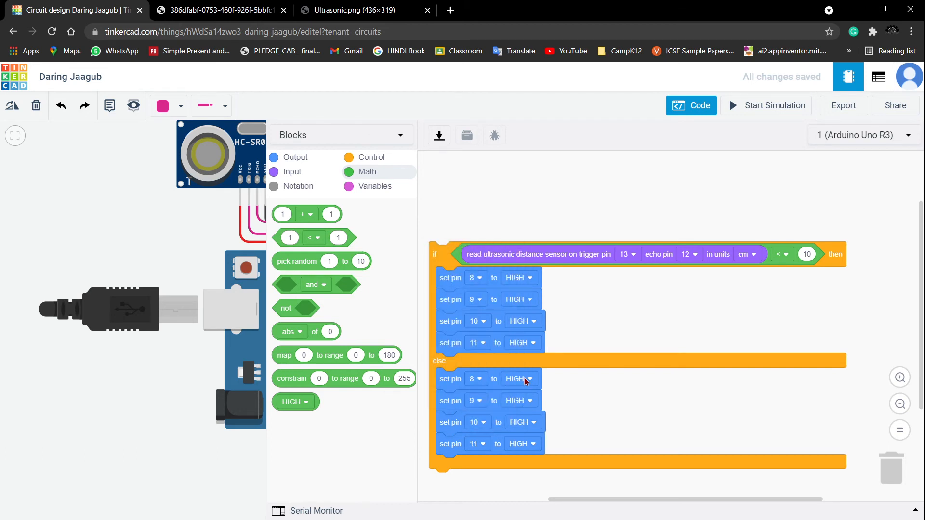
- Widen the code panel and set pins 9 and 11 to LOW in the else branch
left_click(526, 379)
left_click(628, 418)
left_click_drag(265, 195, 557, 202)
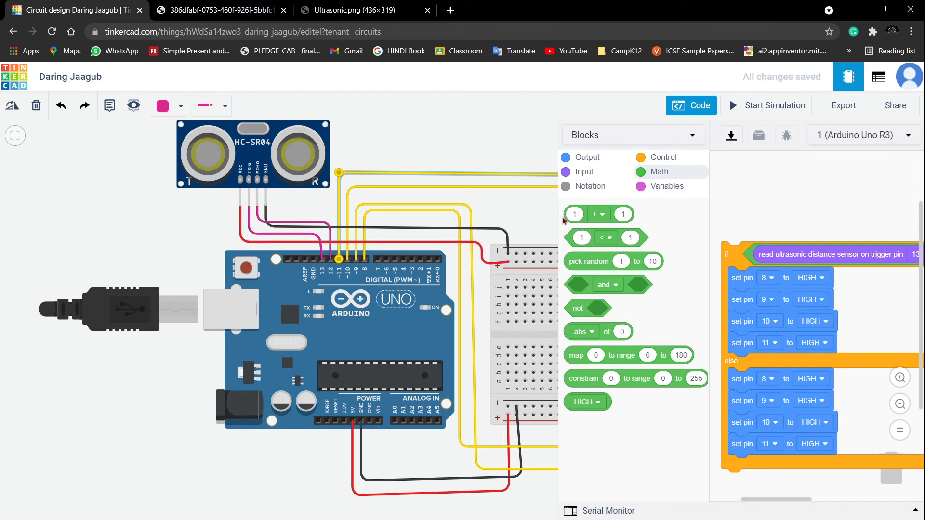
left_click_drag(561, 220, 168, 222)
left_click(427, 379)
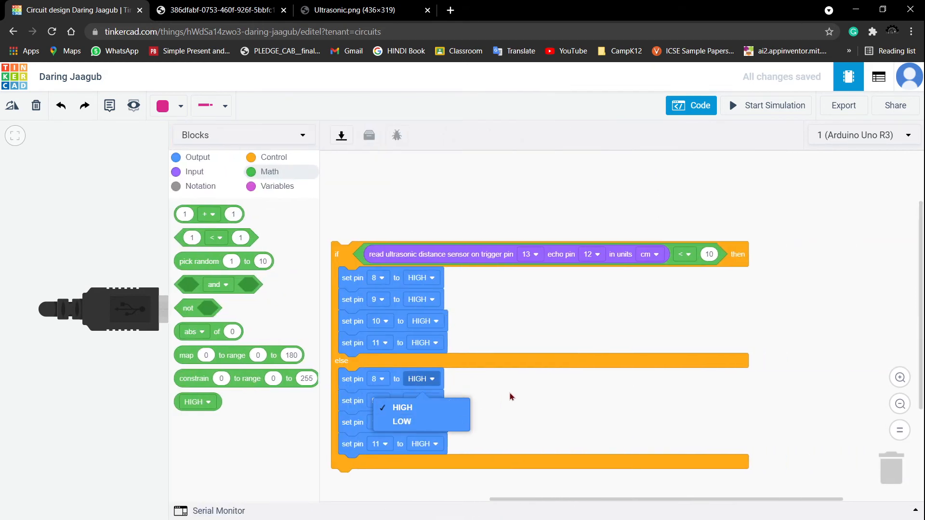
left_click(431, 403)
left_click(431, 401)
left_click(430, 443)
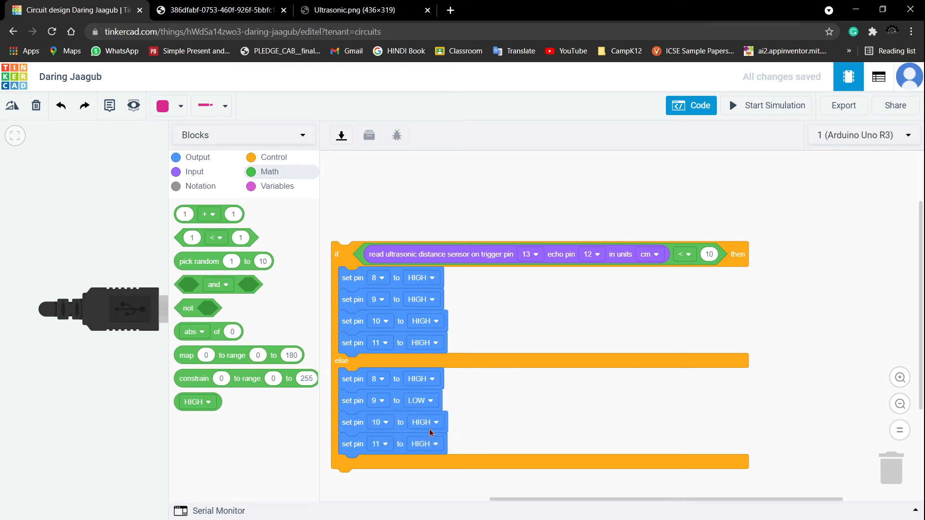
left_click(436, 446)
left_click(451, 486)
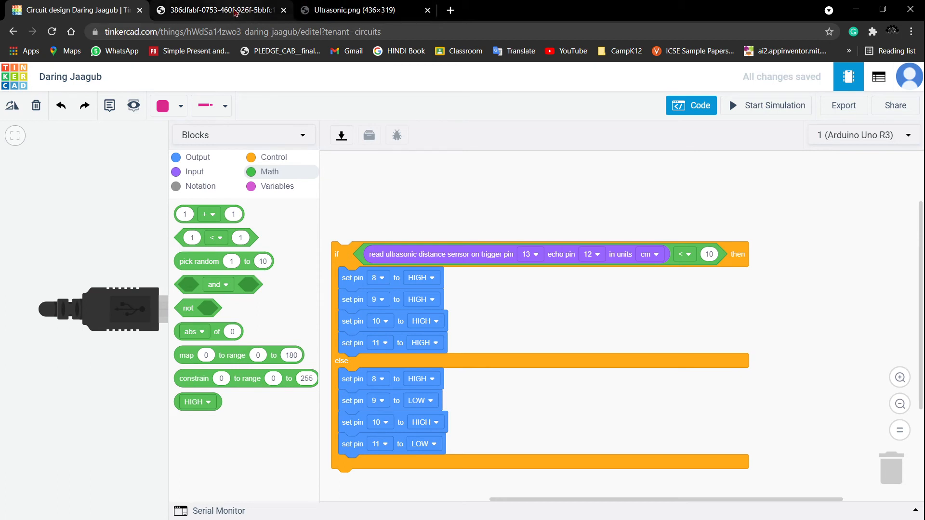
- Check the navigation truth table, then set pins 8 and 11 to LOW in the if branch
left_click(235, 12)
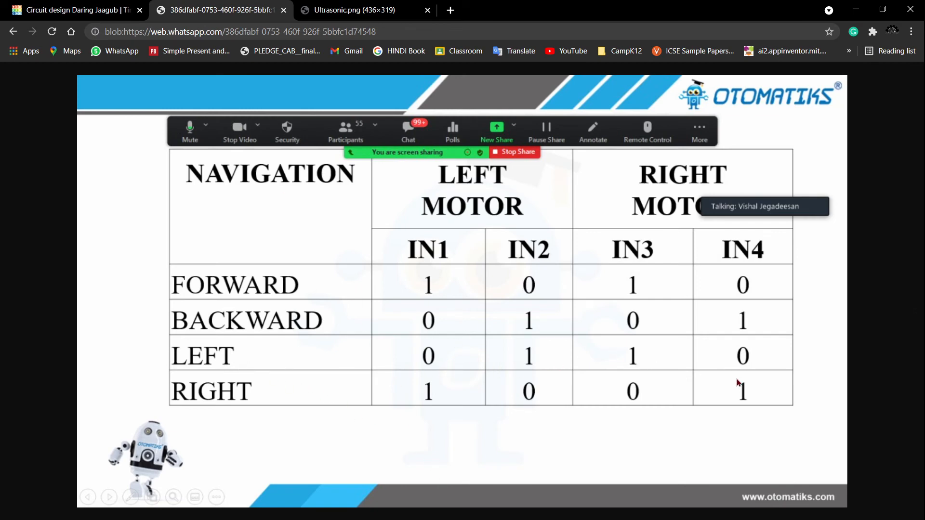
left_click(98, 10)
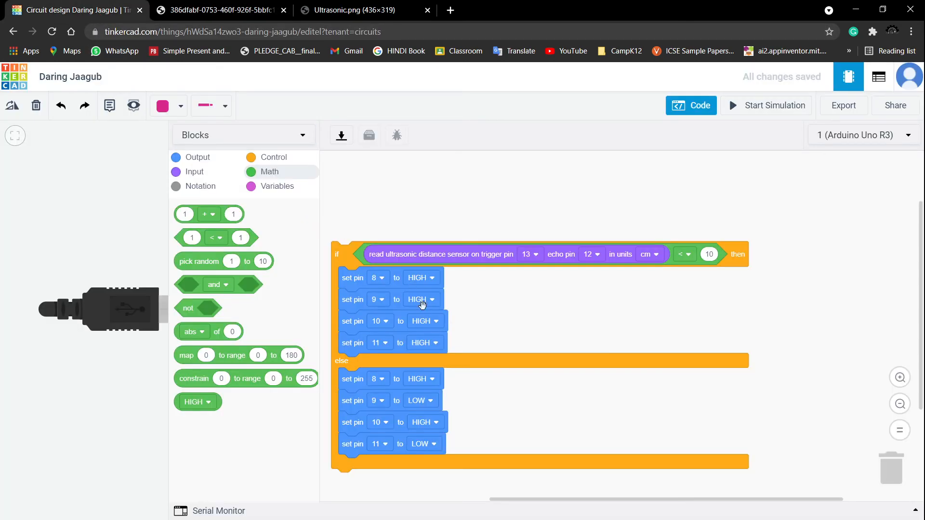
left_click(427, 282)
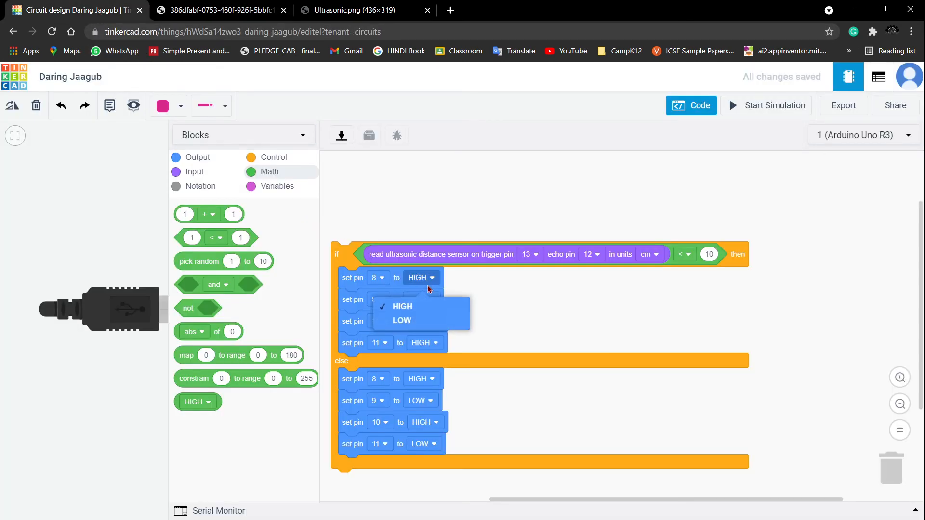
left_click(431, 324)
left_click(437, 342)
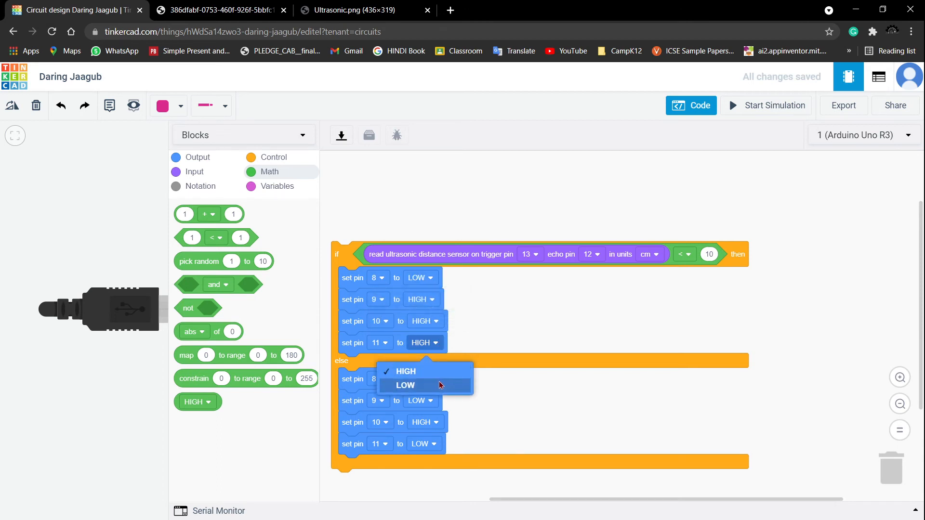
left_click(434, 385)
- Close the code editor and start the simulation
scroll(578, 328, "down", 3)
scroll(580, 278, "up", 3)
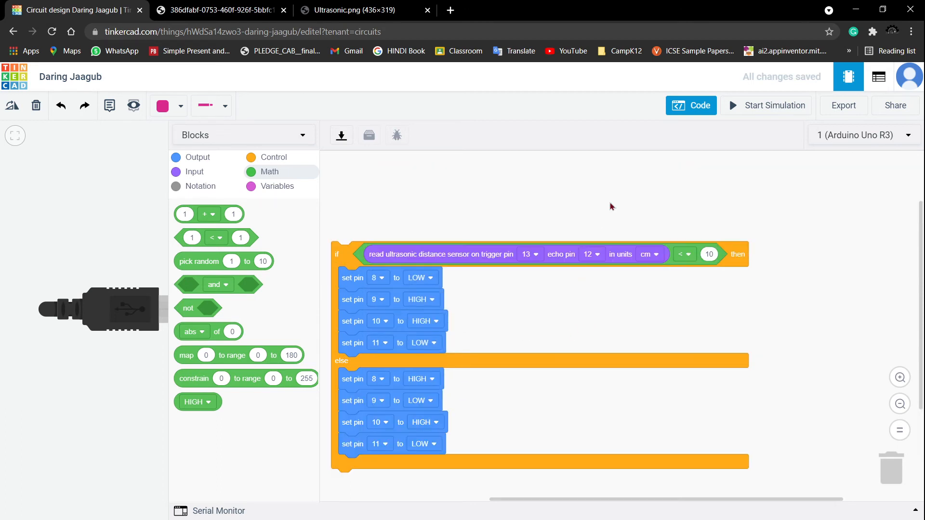
left_click(686, 112)
scroll(859, 332, "down", 1)
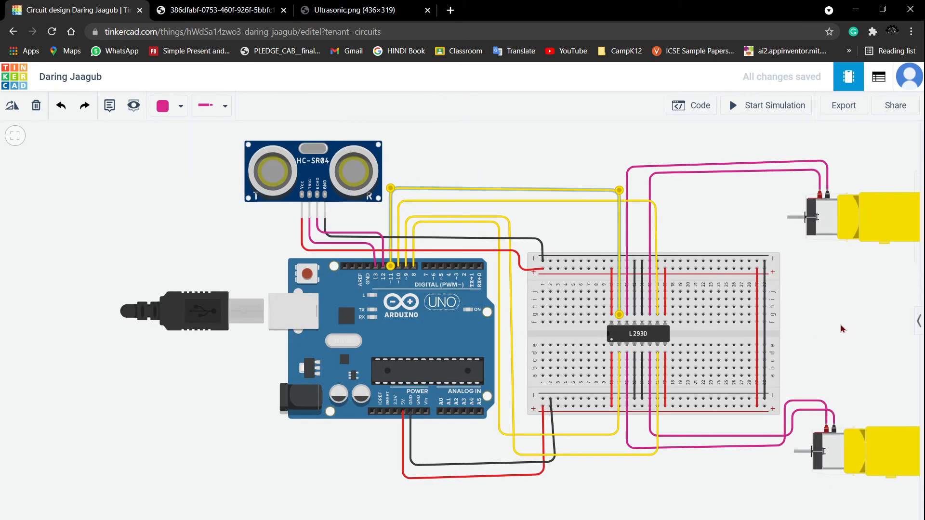
left_click_drag(790, 339, 588, 362)
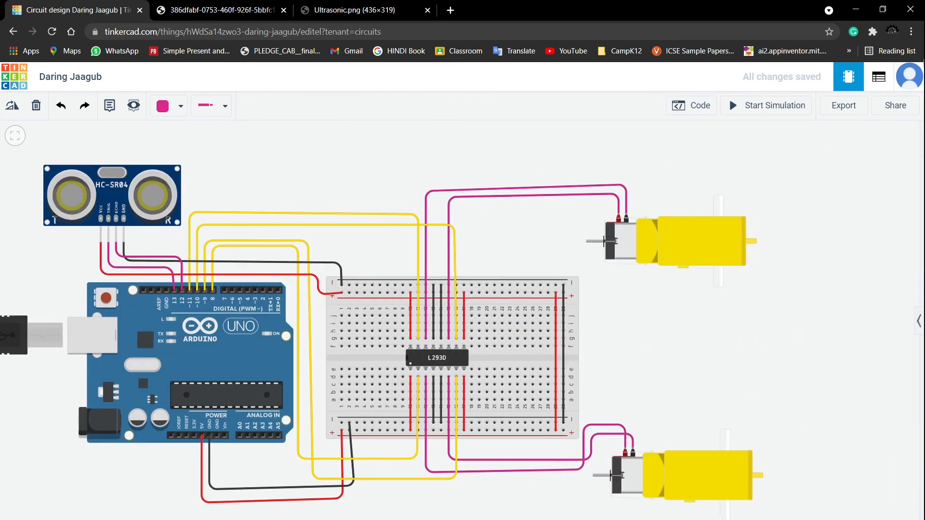
left_click(779, 105)
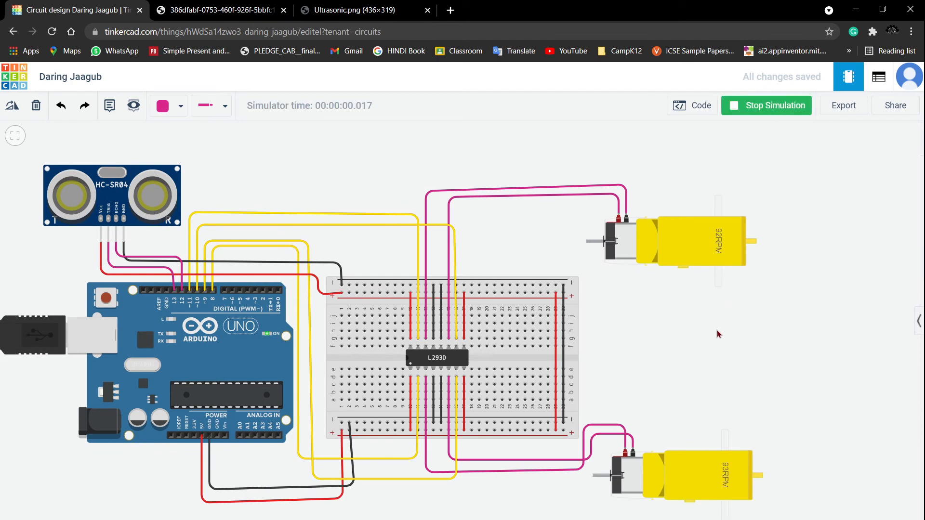
- Select the ultrasonic sensor and move its target object to about 2.7 cm in front of it
left_click_drag(658, 345, 723, 316)
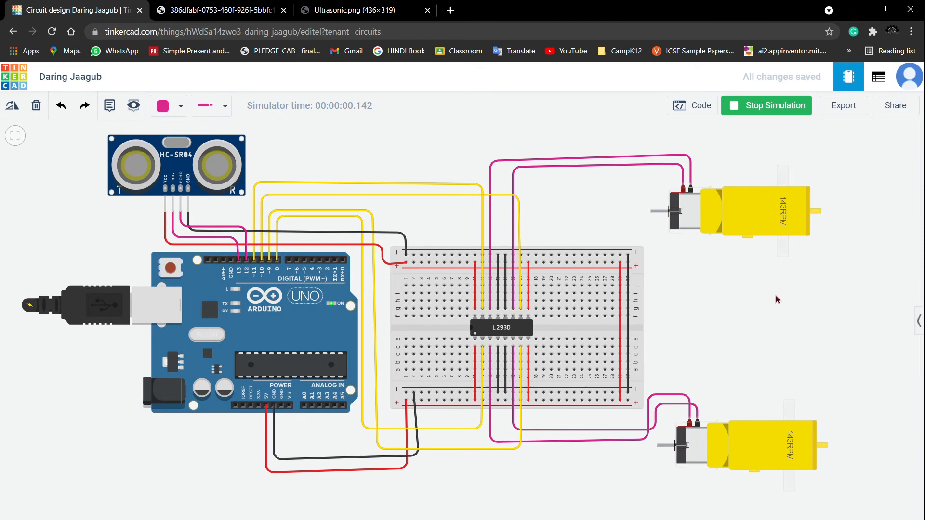
scroll(783, 300, "up", 1)
scroll(720, 278, "down", 3)
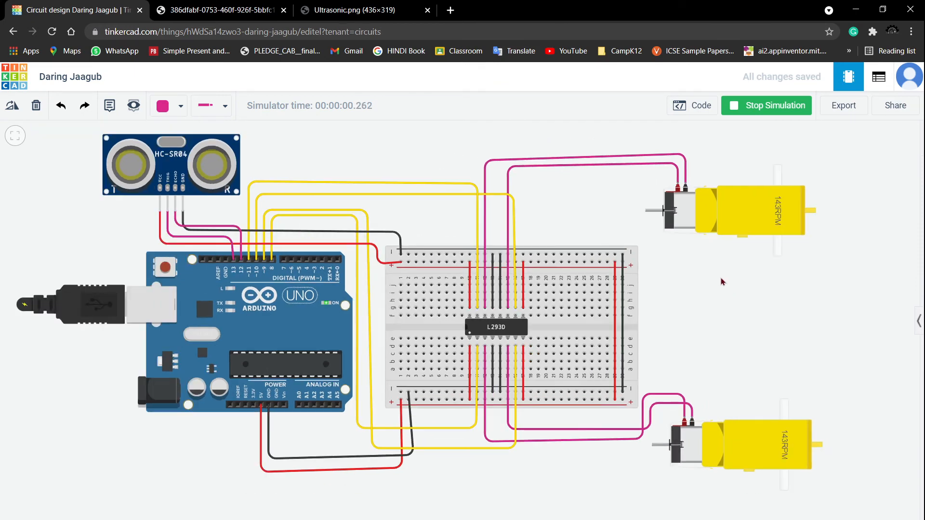
left_click_drag(717, 295, 707, 340)
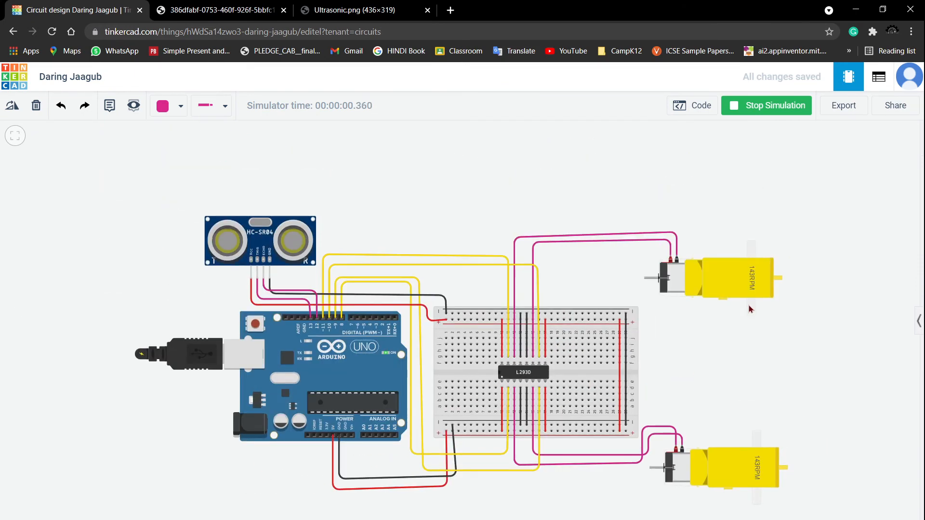
scroll(749, 303, "up", 3)
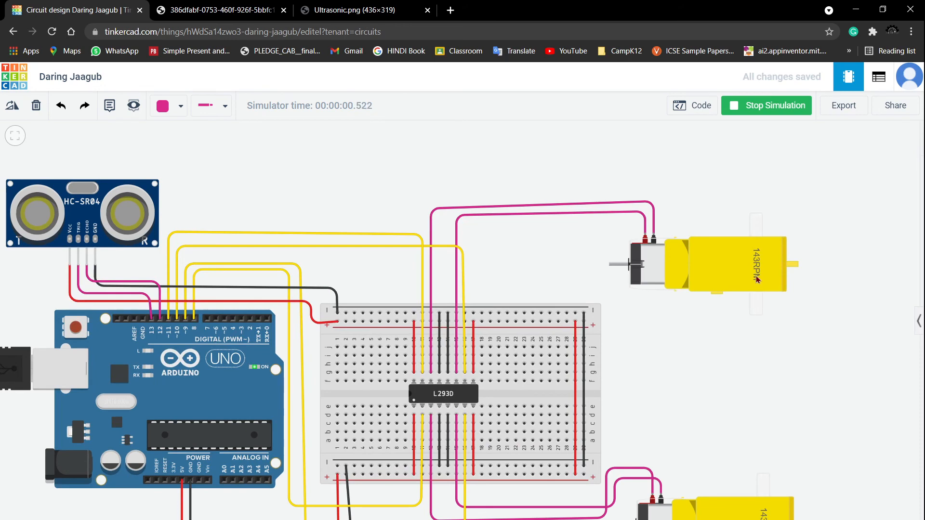
left_click_drag(766, 385, 748, 287)
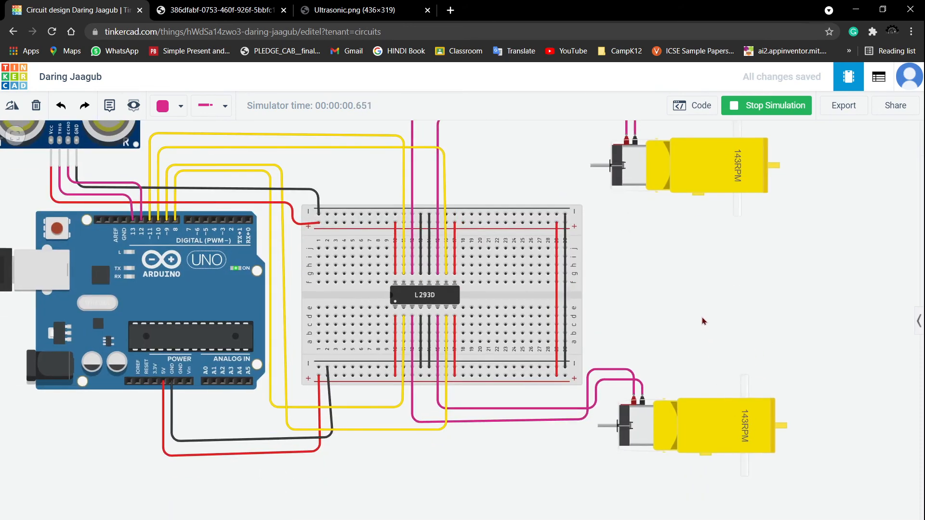
scroll(703, 321, "down", 2)
scroll(345, 216, "down", 1)
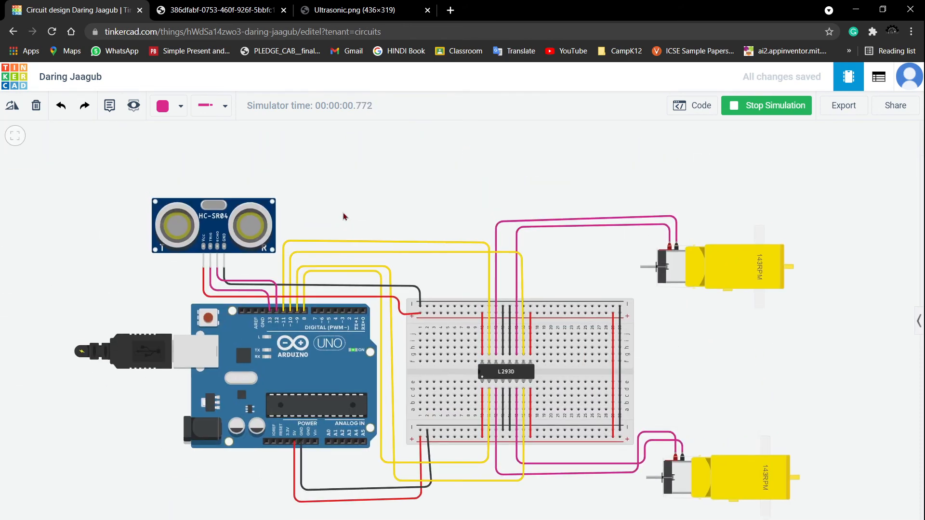
left_click(233, 216)
scroll(373, 168, "down", 1)
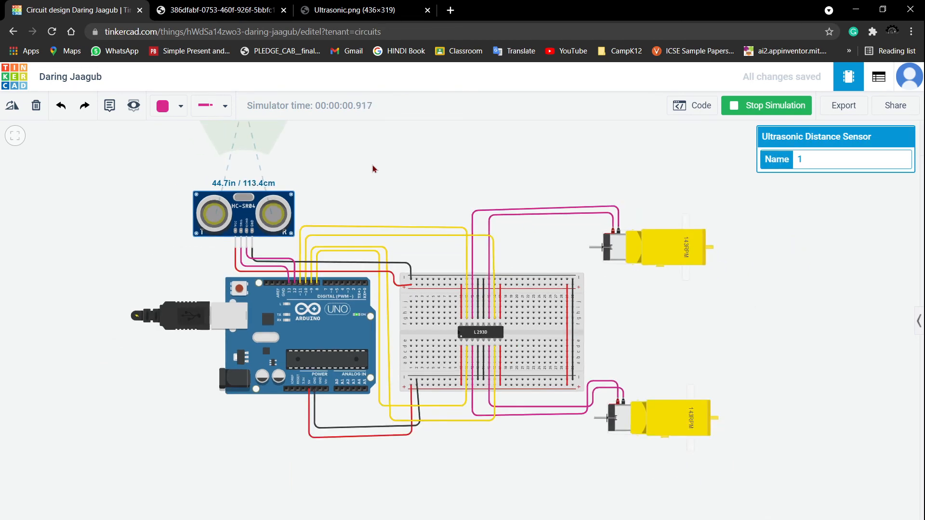
left_click_drag(372, 169, 384, 244)
left_click(300, 271)
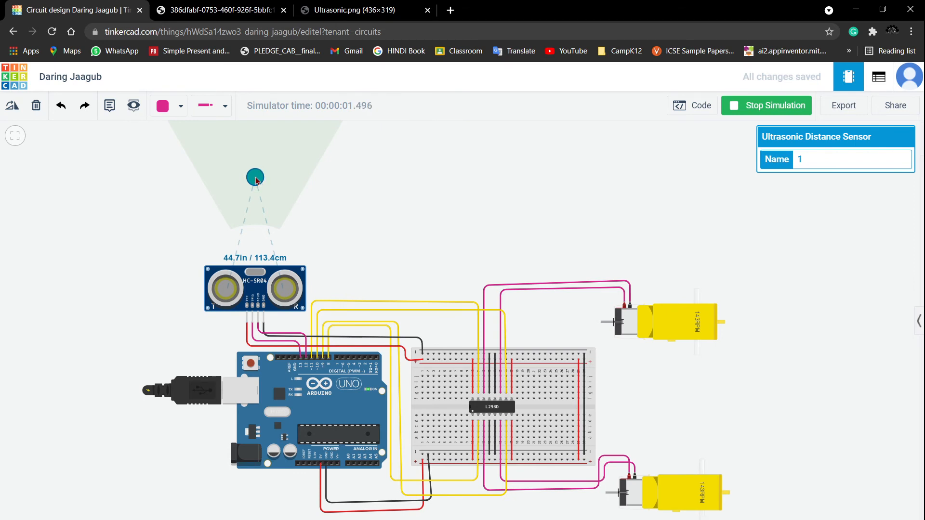
left_click_drag(257, 180, 258, 237)
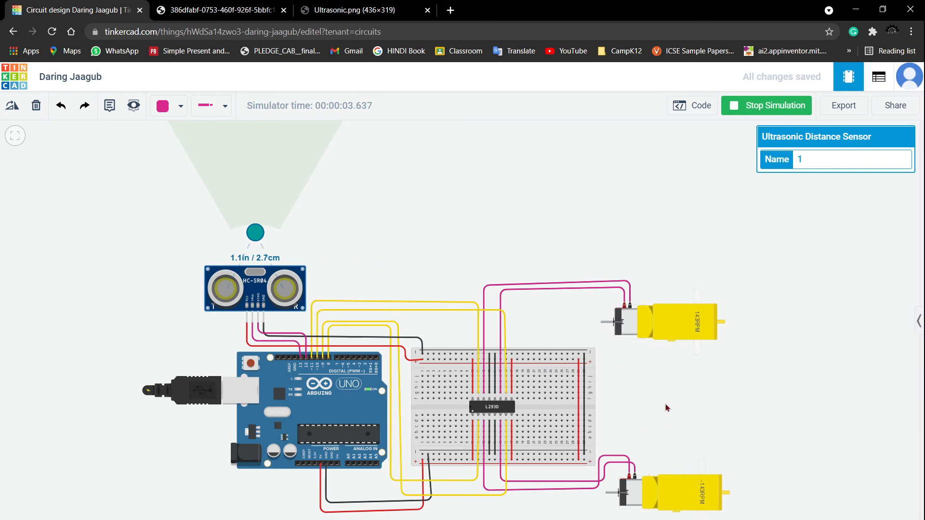
- Watch the motors' response, then stop the simulation
scroll(668, 405, "up", 2)
left_click_drag(694, 371, 669, 265)
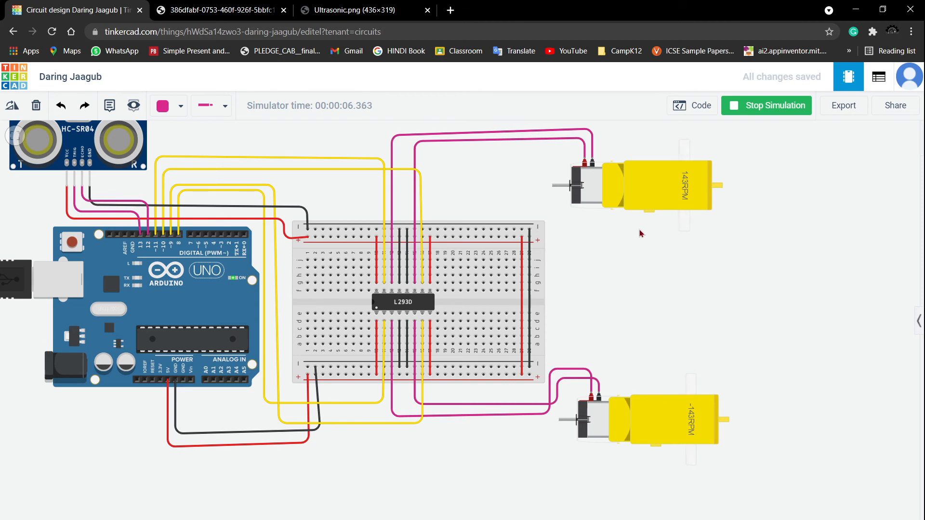
left_click(727, 115)
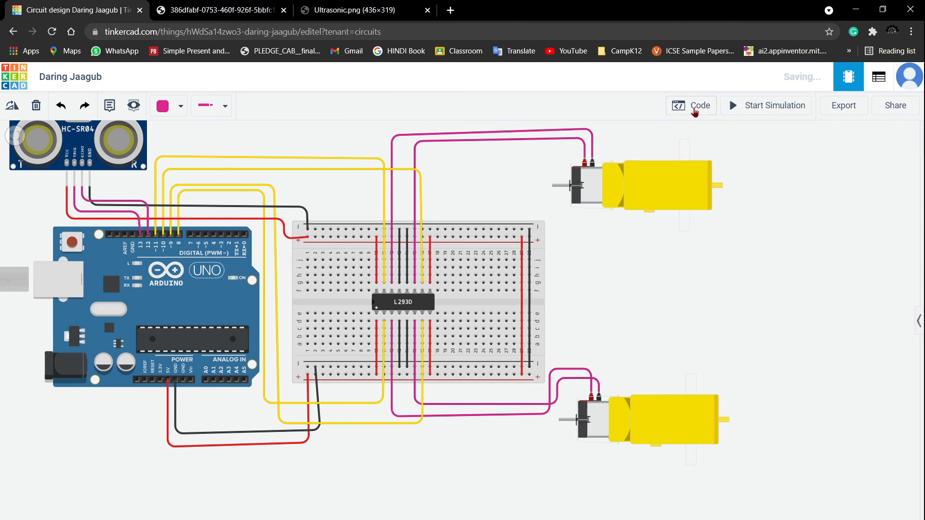
- Open the code editor and consult the navigation truth table in the other browser tab
left_click(694, 107)
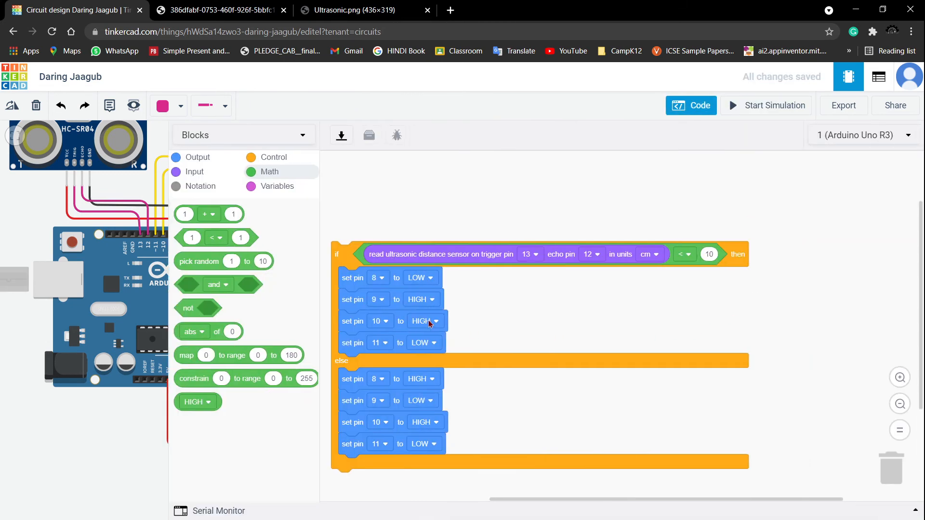
left_click(233, 10)
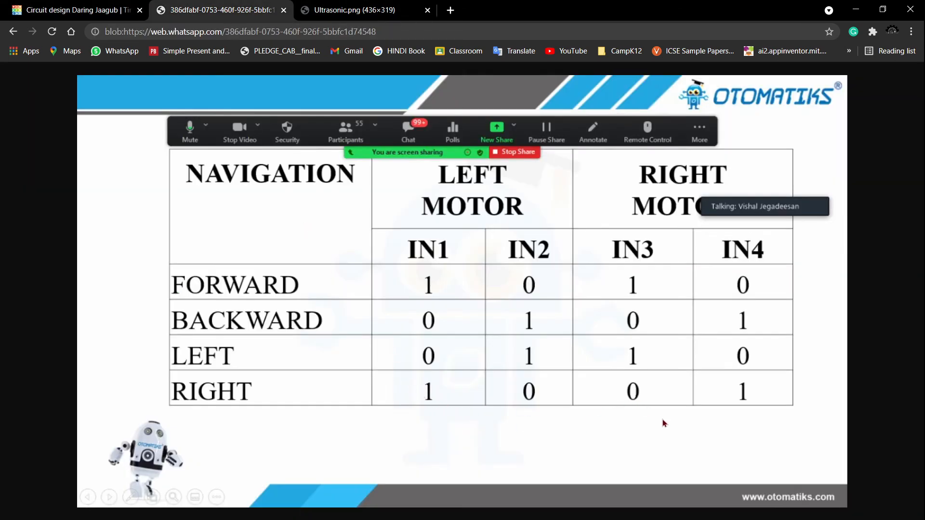
left_click(82, 10)
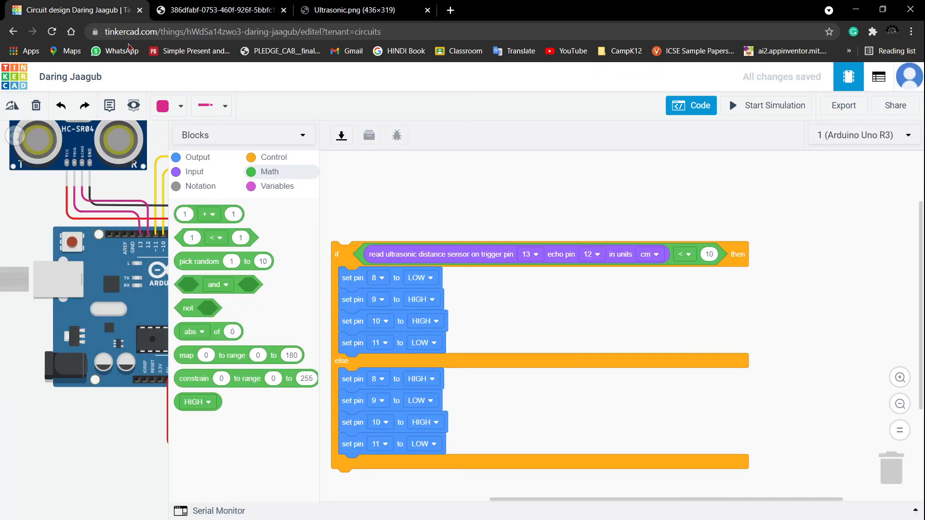
- In the if branch, set pin 8 to HIGH, pin 9 to LOW, pin 10 to LOW and pin 11 to HIGH
left_click(422, 280)
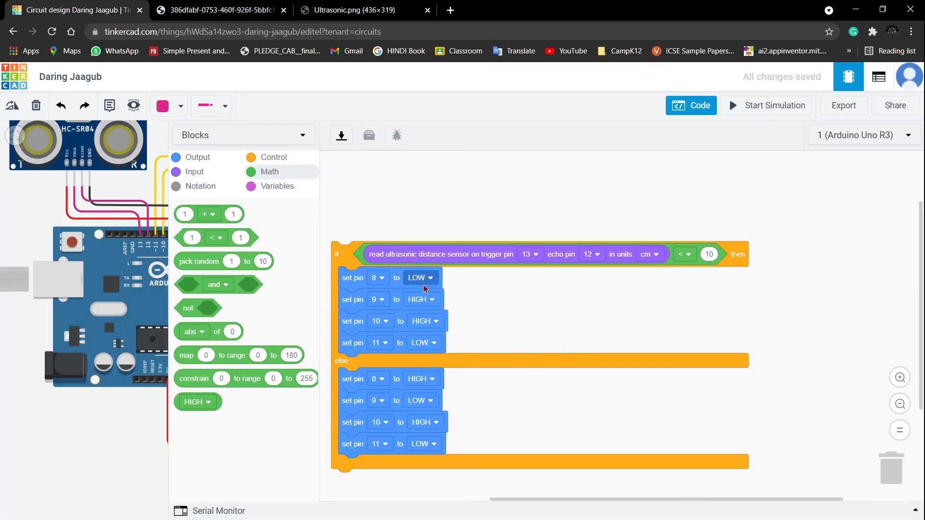
left_click(426, 311)
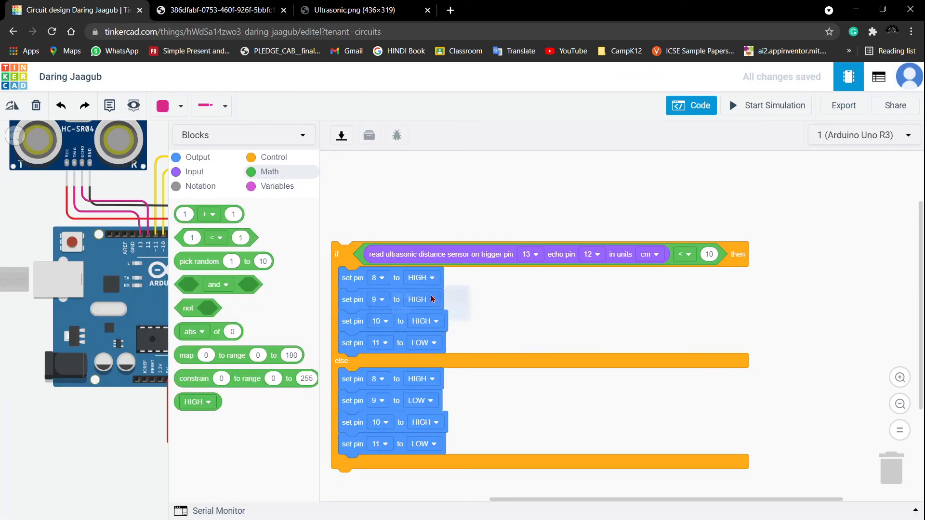
left_click(433, 299)
left_click(443, 341)
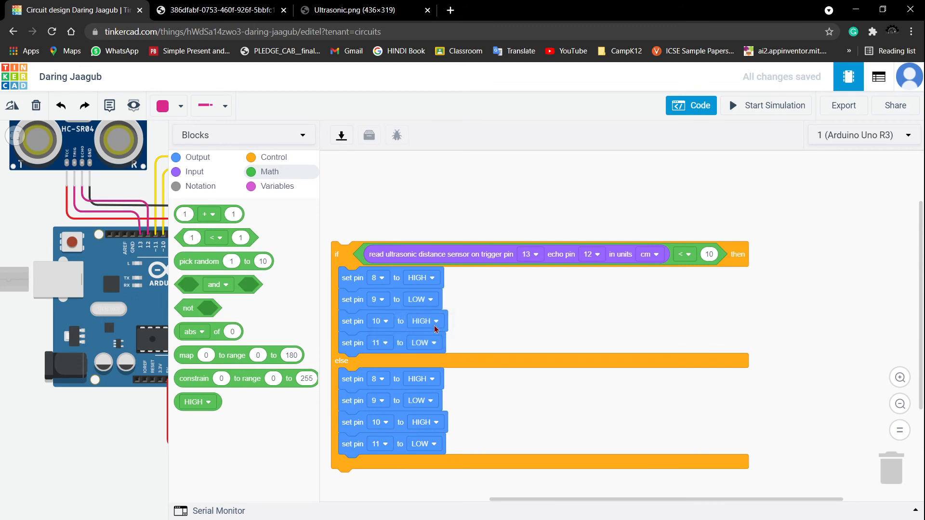
left_click(433, 321)
left_click(444, 362)
left_click(433, 343)
left_click(451, 372)
- Close the code editor and restart the simulation
left_click(696, 109)
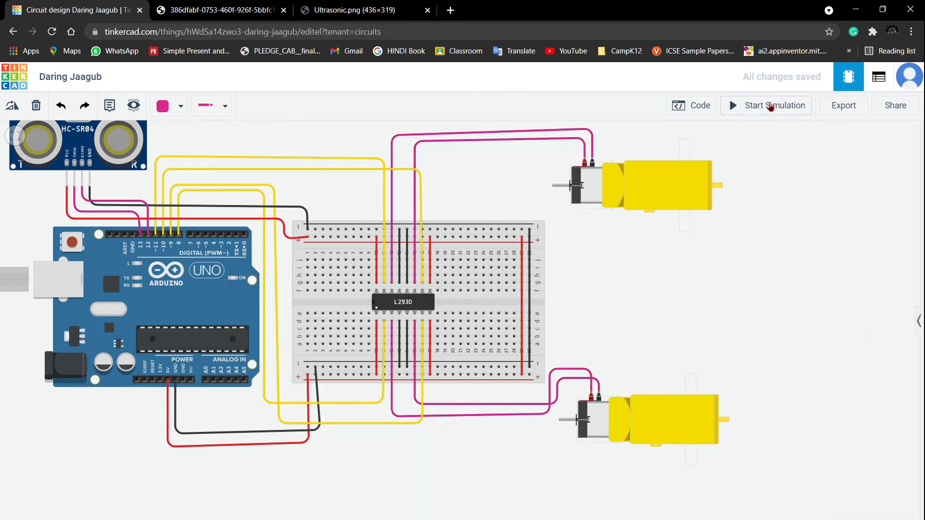
left_click(771, 105)
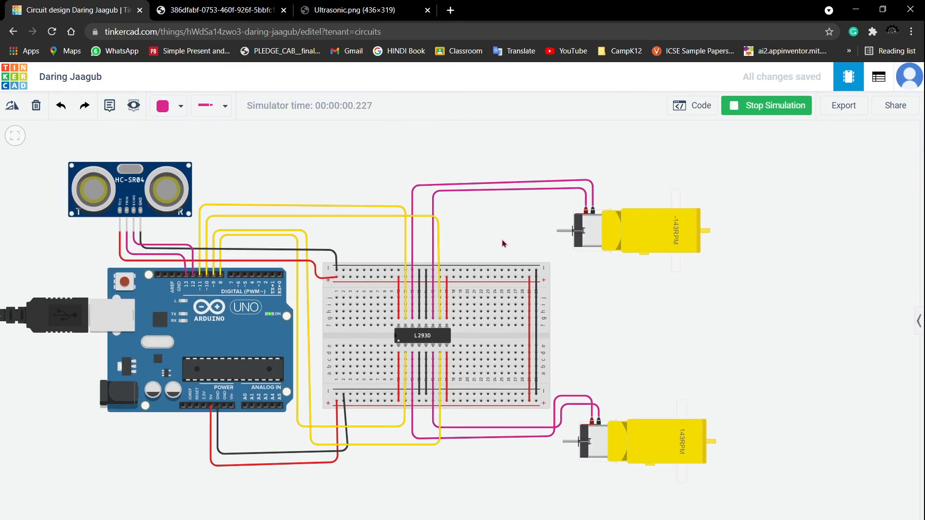
- Select the ultrasonic sensor and move its target object to about 75.9 cm in front of it
left_click(133, 188)
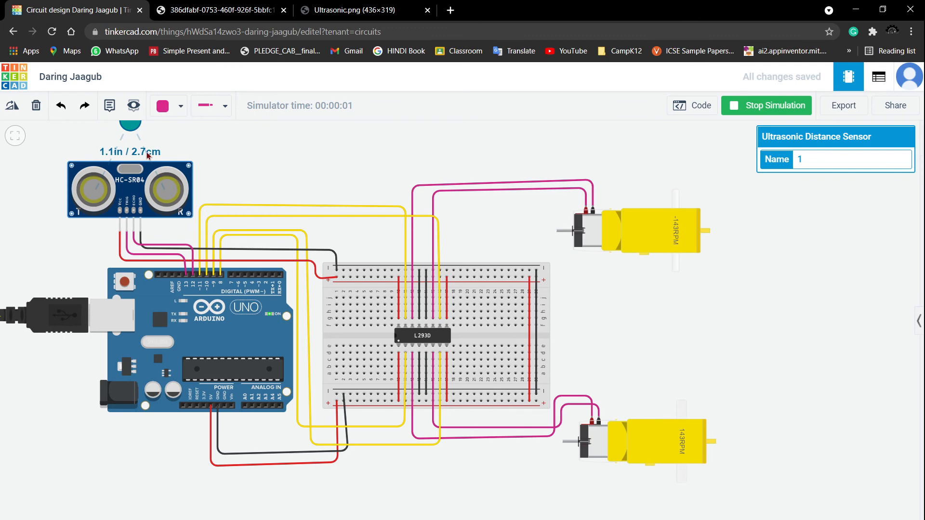
scroll(676, 281, "up", 1)
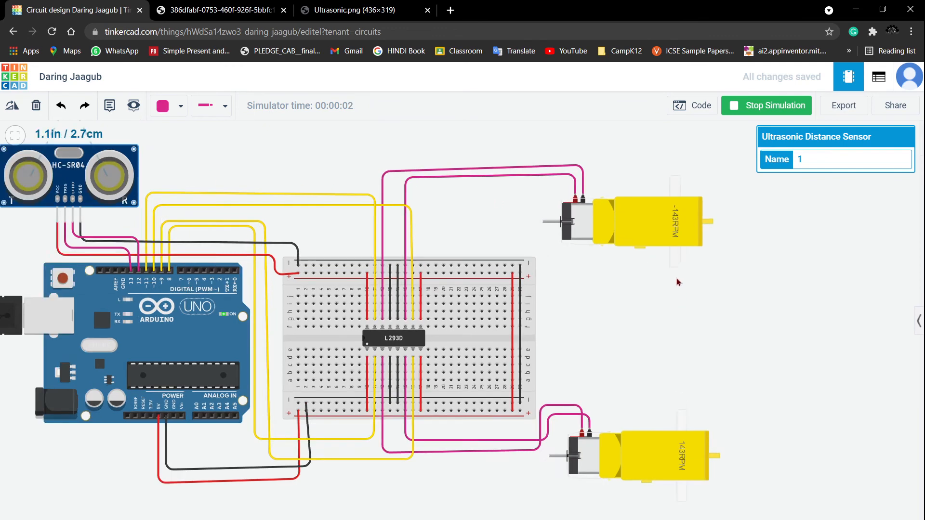
scroll(676, 279, "up", 1)
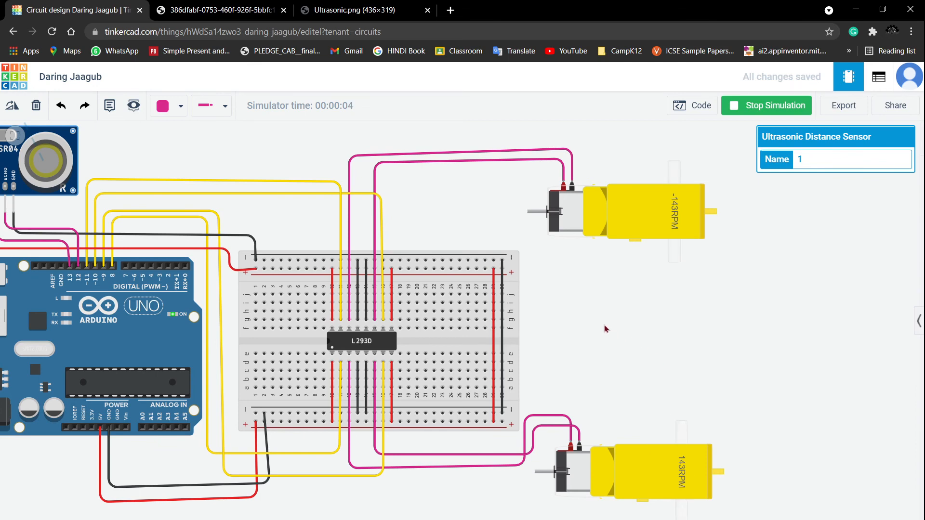
scroll(606, 329, "down", 2)
scroll(600, 312, "down", 2)
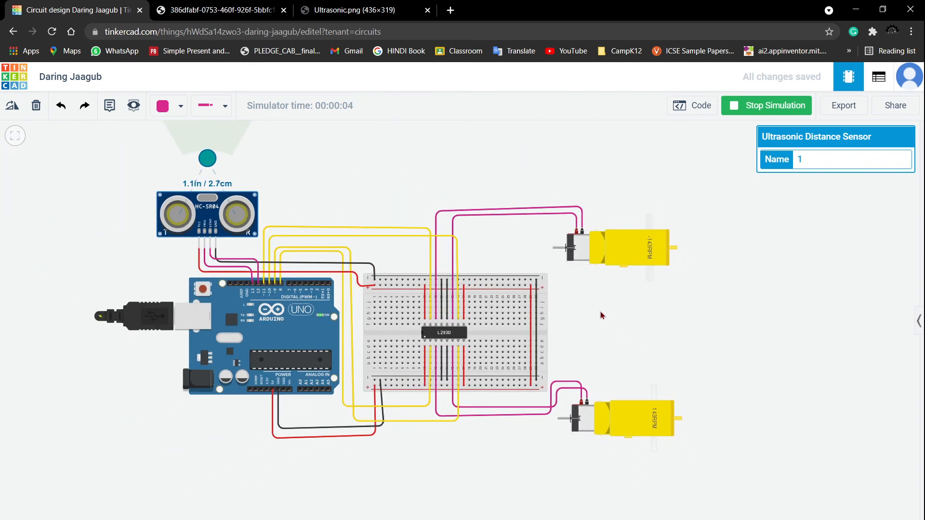
left_click_drag(600, 312, 596, 337)
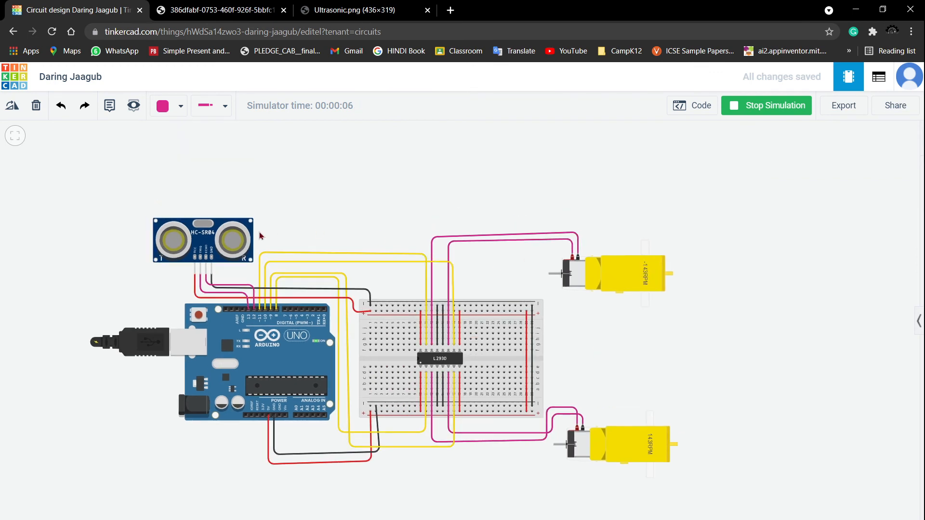
left_click(201, 232)
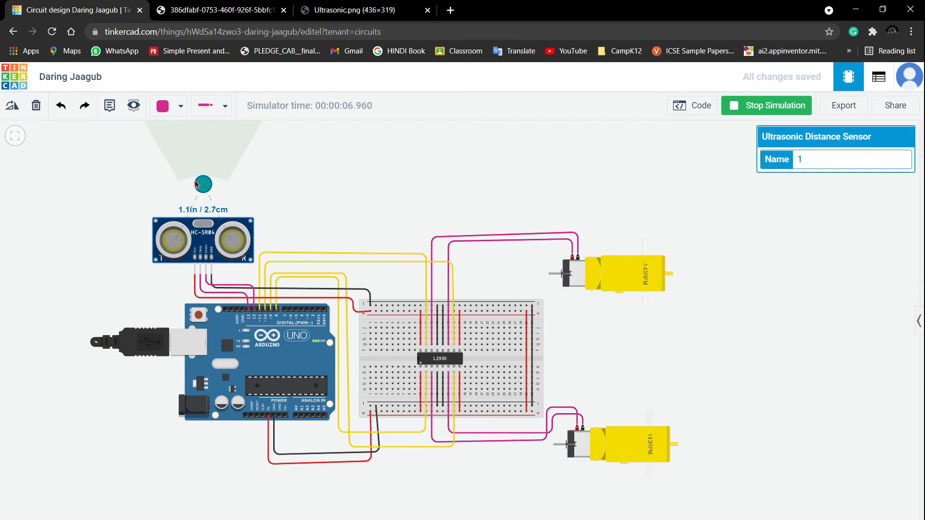
scroll(215, 191, "down", 2)
left_click_drag(264, 192, 270, 255)
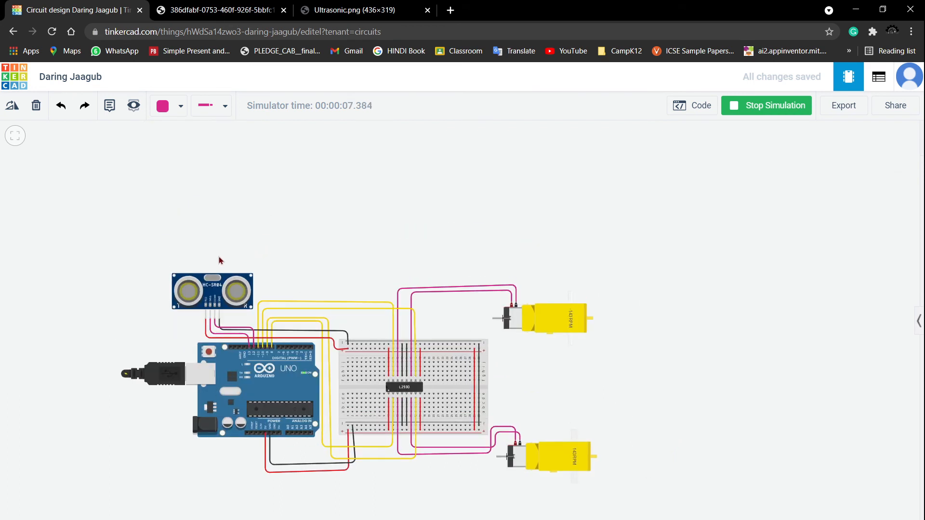
left_click(216, 279)
left_click_drag(212, 246, 212, 220)
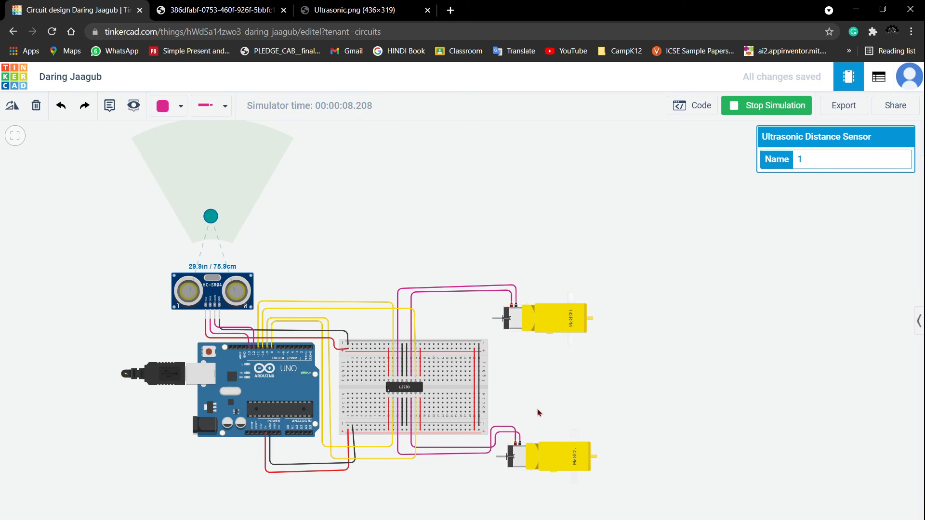
- Watch the motors' response, then stop the simulation
scroll(554, 391, "up", 3)
scroll(593, 344, "up", 1)
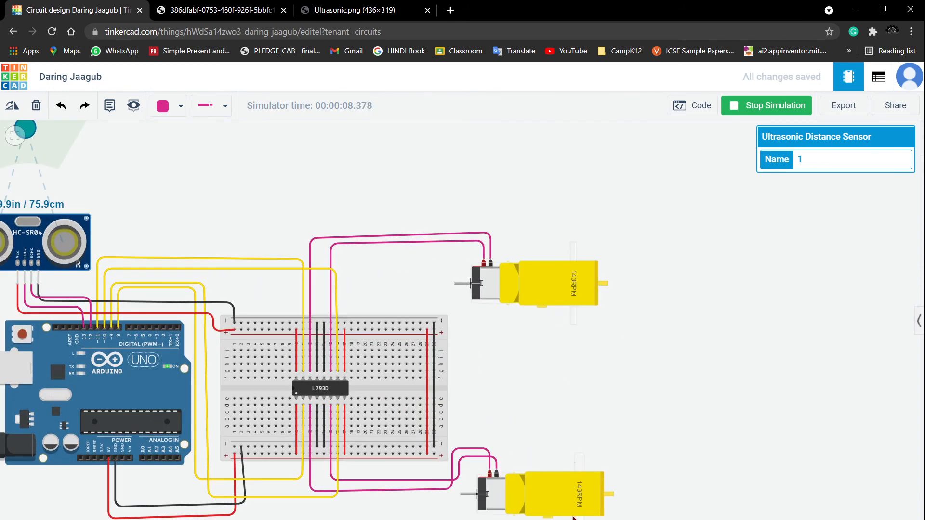
scroll(597, 509, "up", 3)
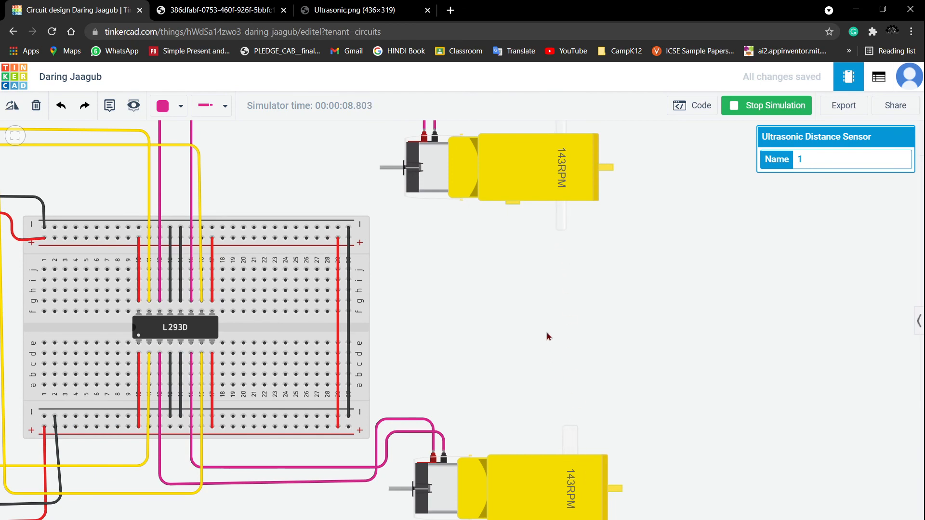
scroll(546, 331, "down", 4)
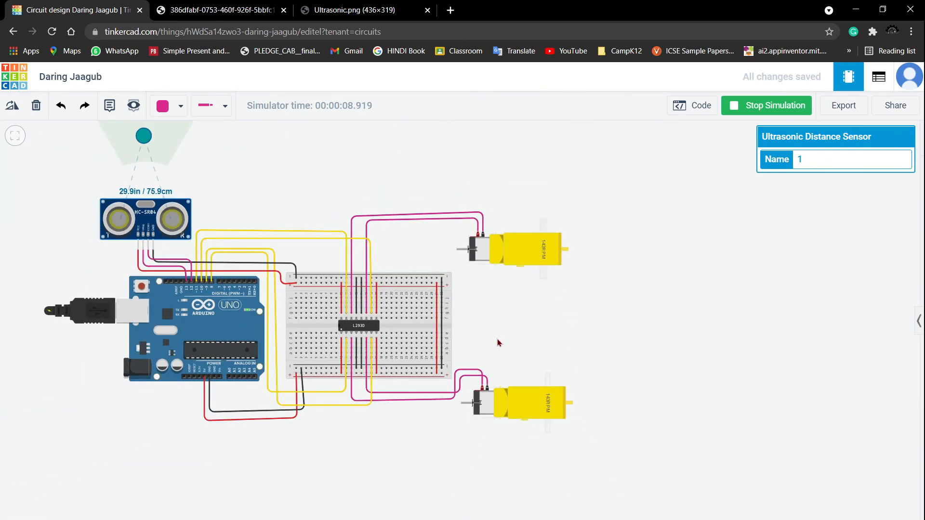
left_click(501, 382)
scroll(501, 381, "up", 3)
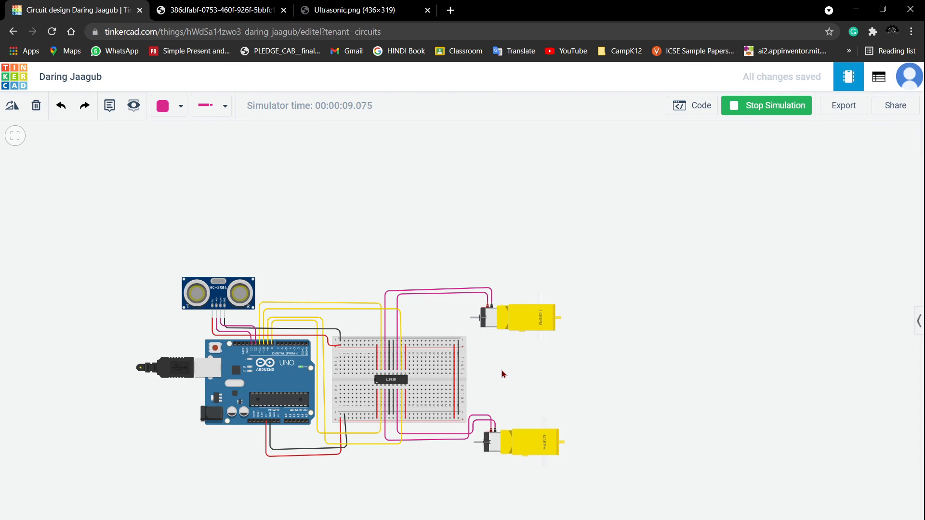
left_click(773, 110)
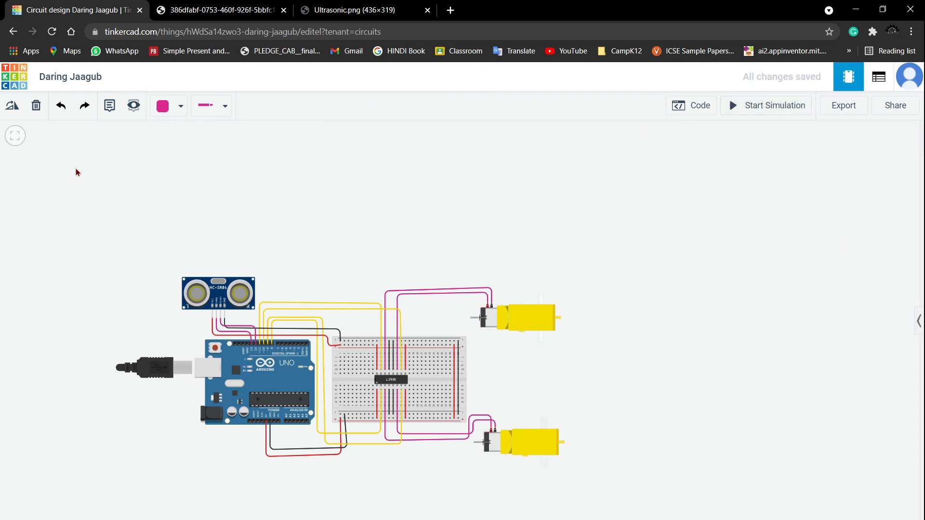